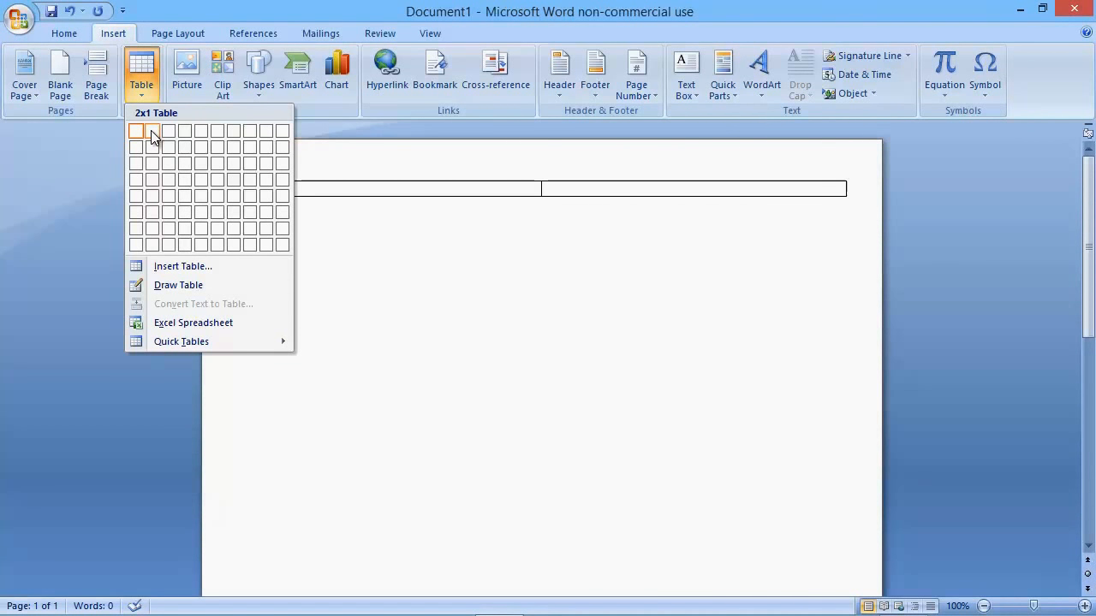
Step: Insert a table with two columns and one row, and remove all of its borders
left_click(152, 137)
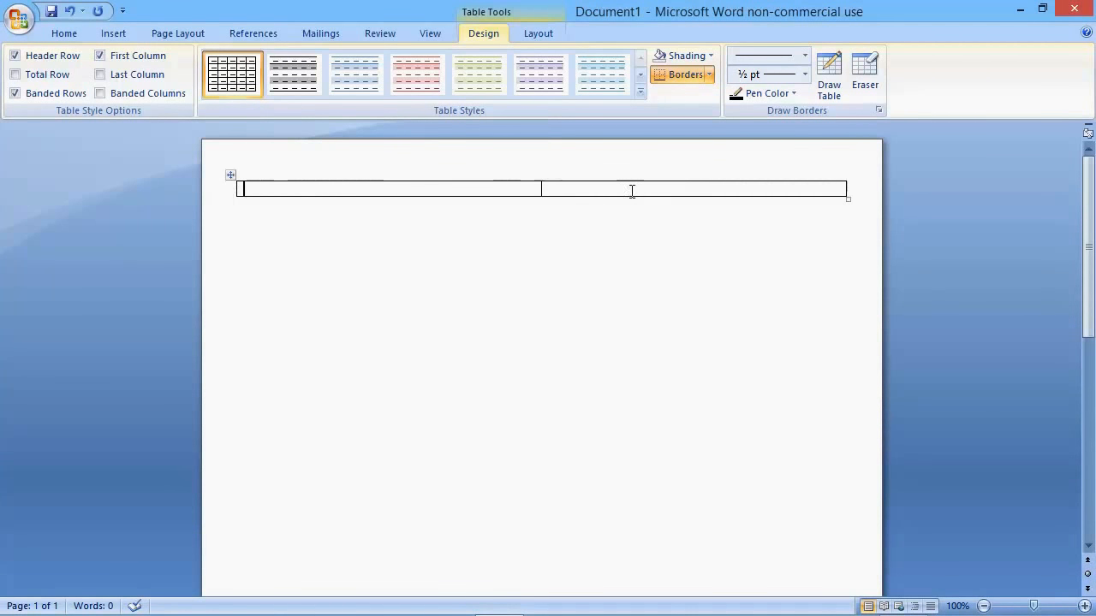
left_click(230, 175)
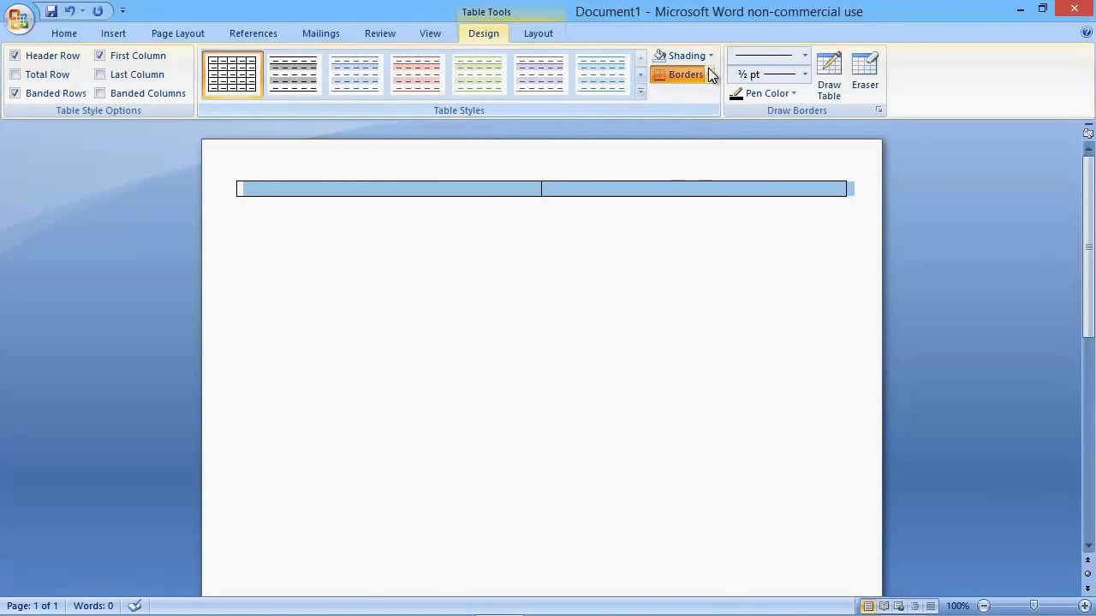
left_click(708, 74)
left_click(702, 172)
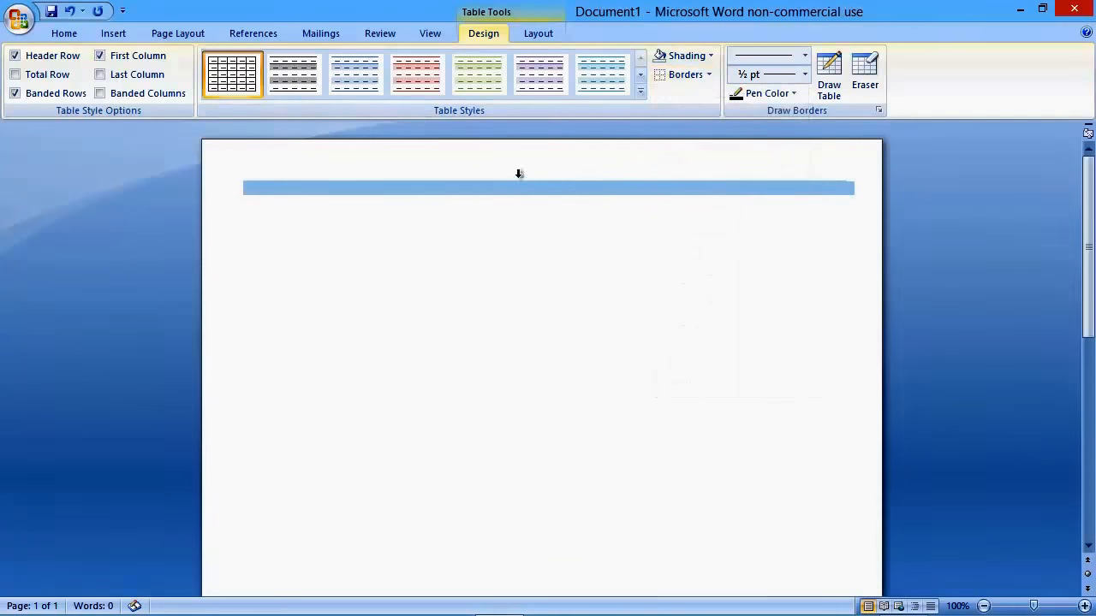
Step: Enter the person's full name in the table's first cell and format it in small caps
left_click(360, 190)
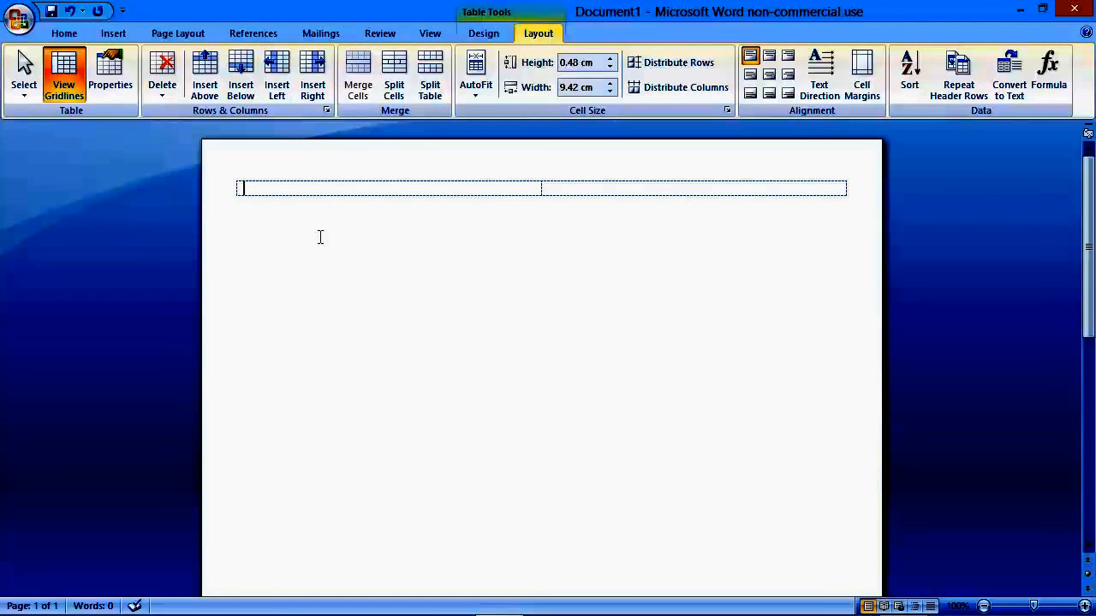
type("ohn Smith")
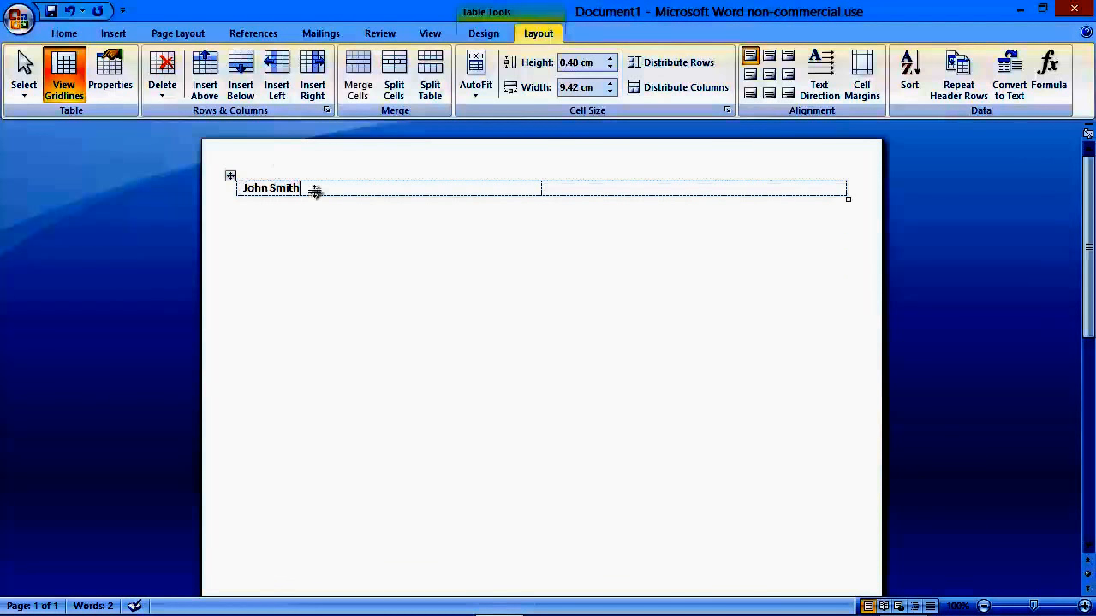
left_click_drag(315, 189, 245, 189)
left_click(65, 33)
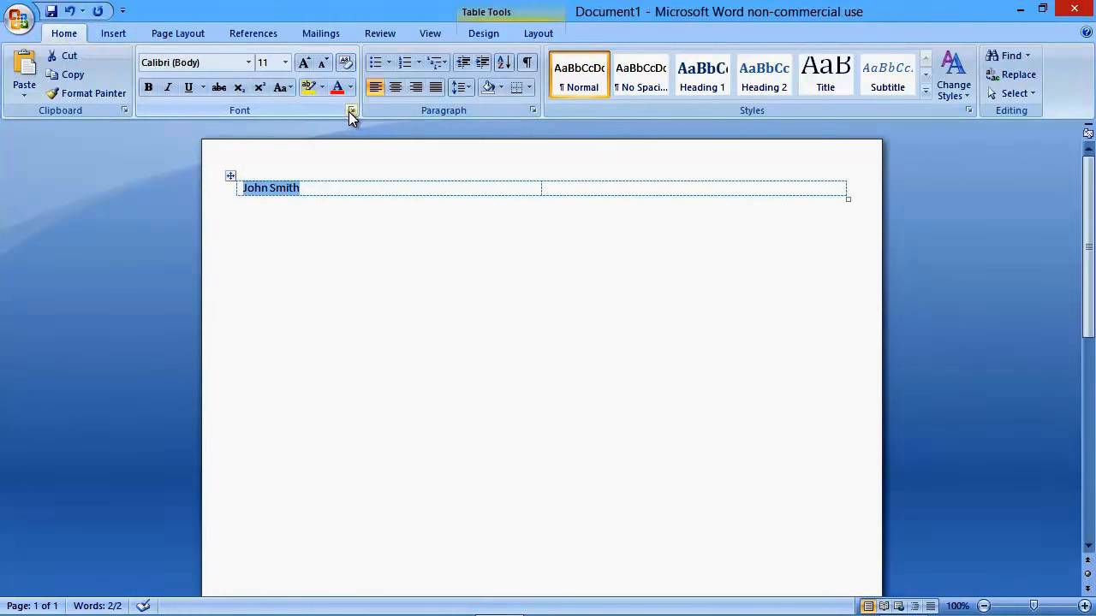
left_click(349, 111)
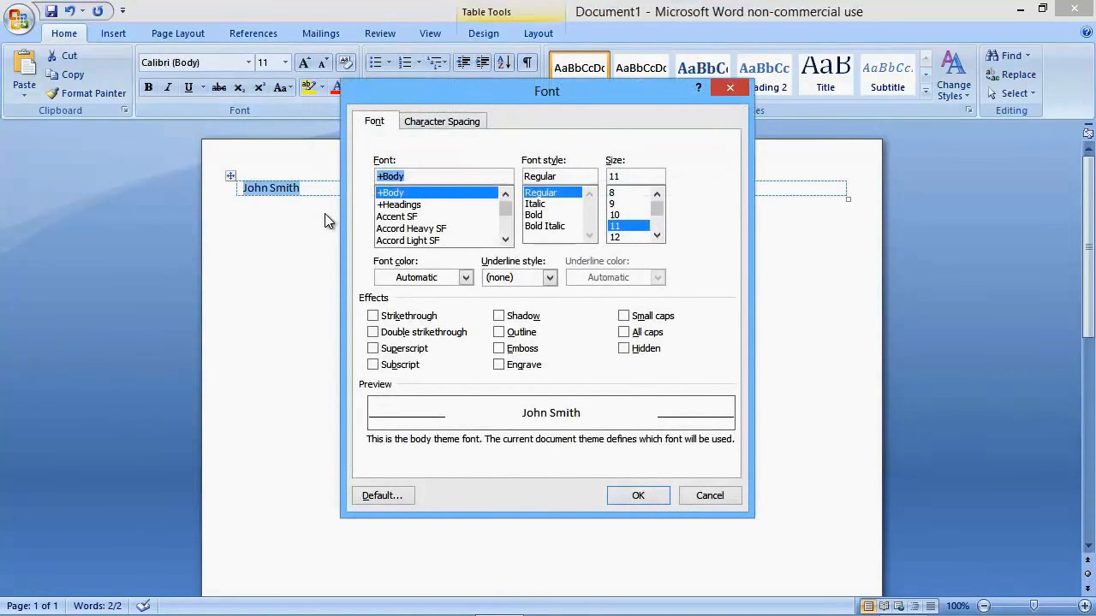
left_click(626, 316)
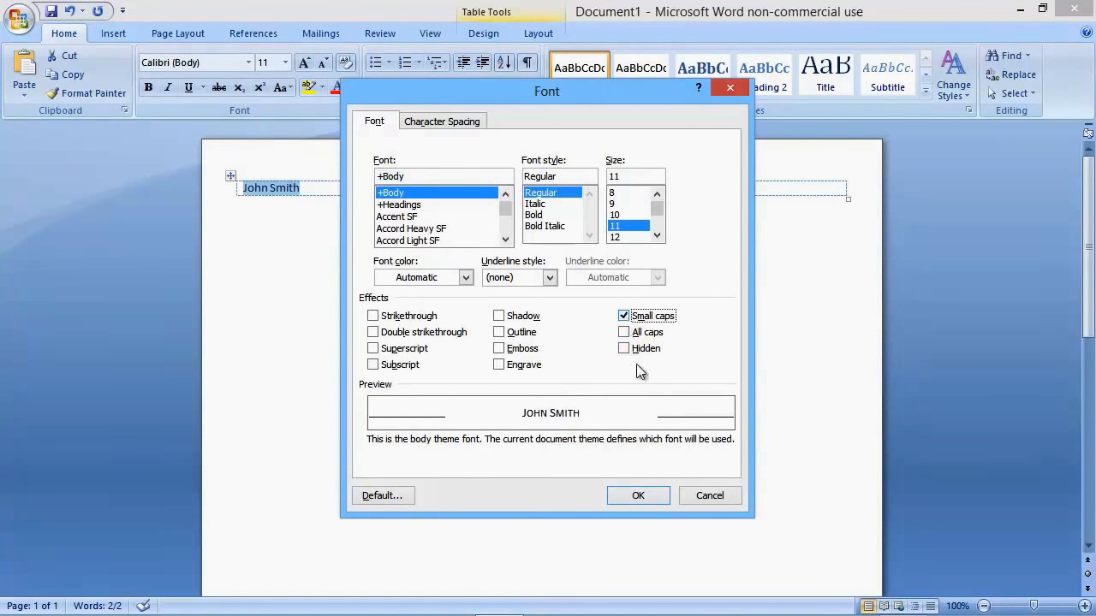
left_click(648, 496)
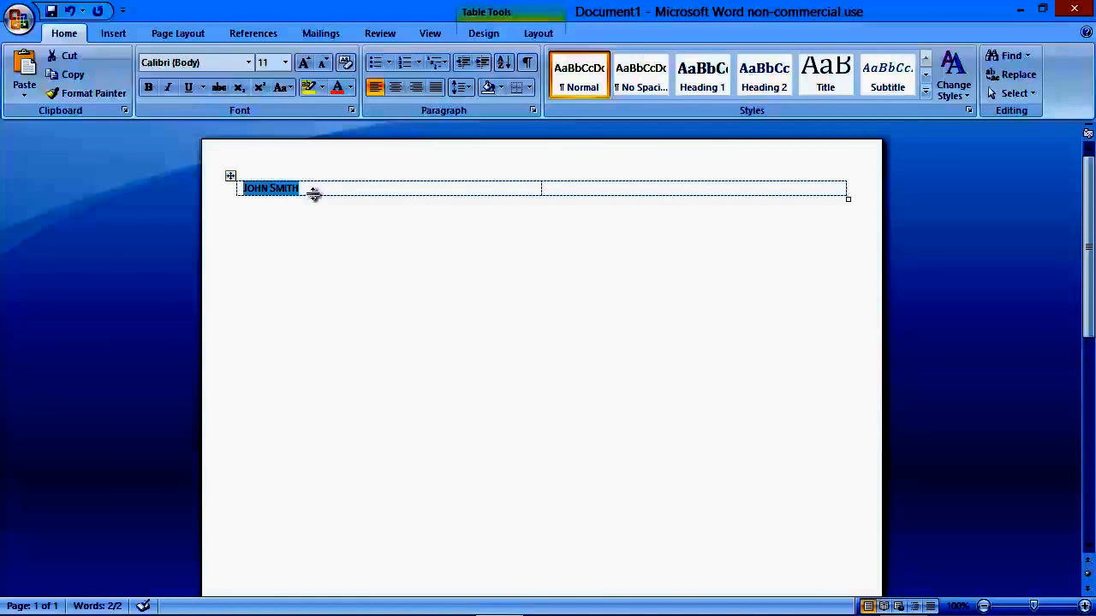
Step: Set the font size of the name in the first cell to 26
left_click(288, 63)
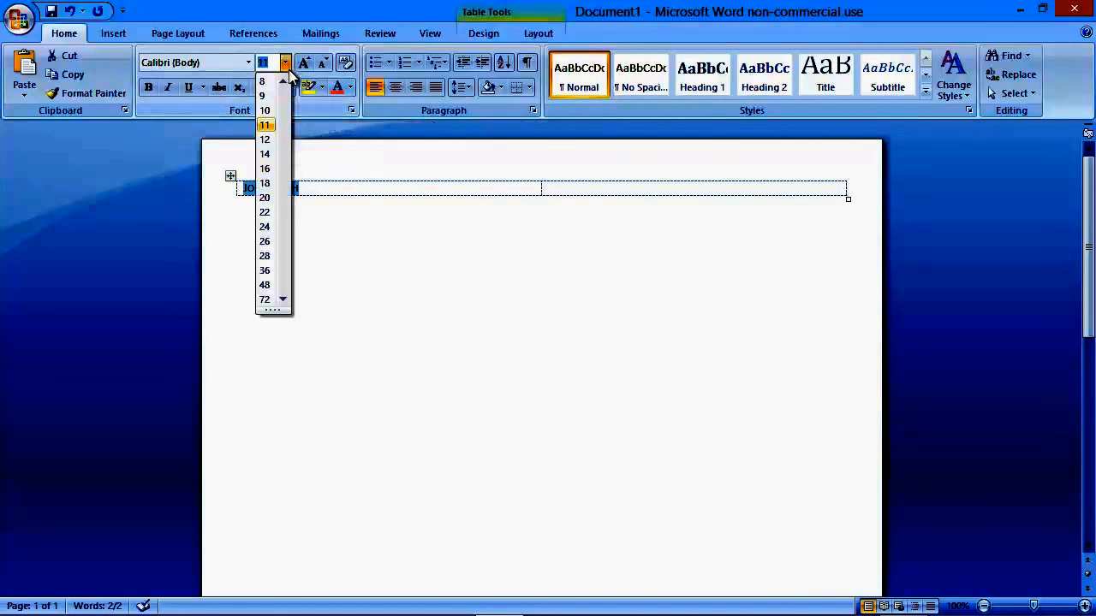
left_click(264, 240)
left_click(284, 201)
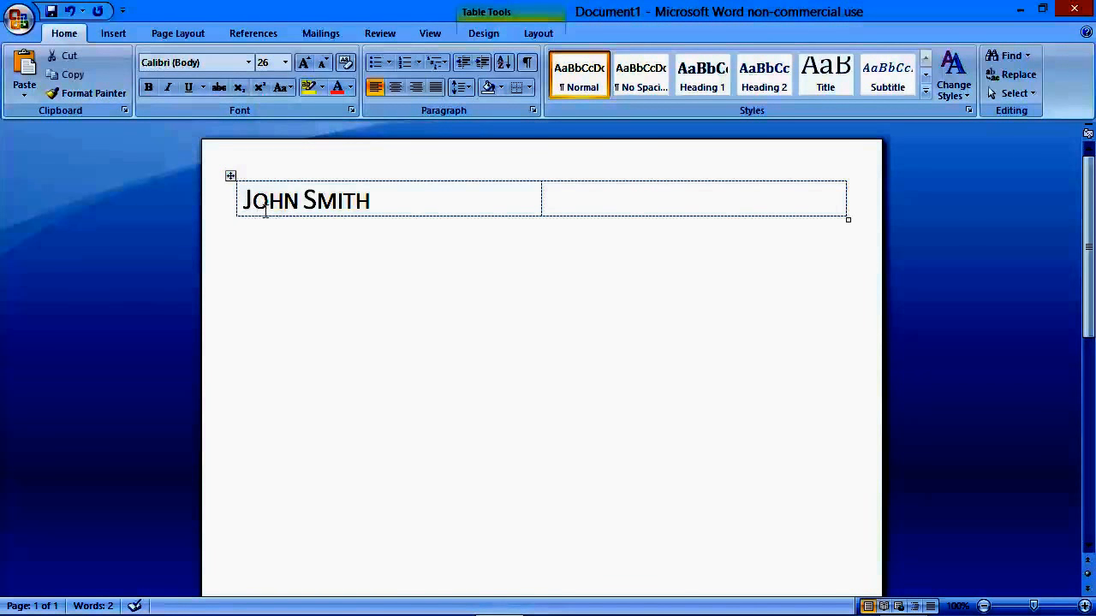
Step: Add a line in font size 10 below the name with the date of birth followed by "UK"
left_click(375, 204)
key("Return")
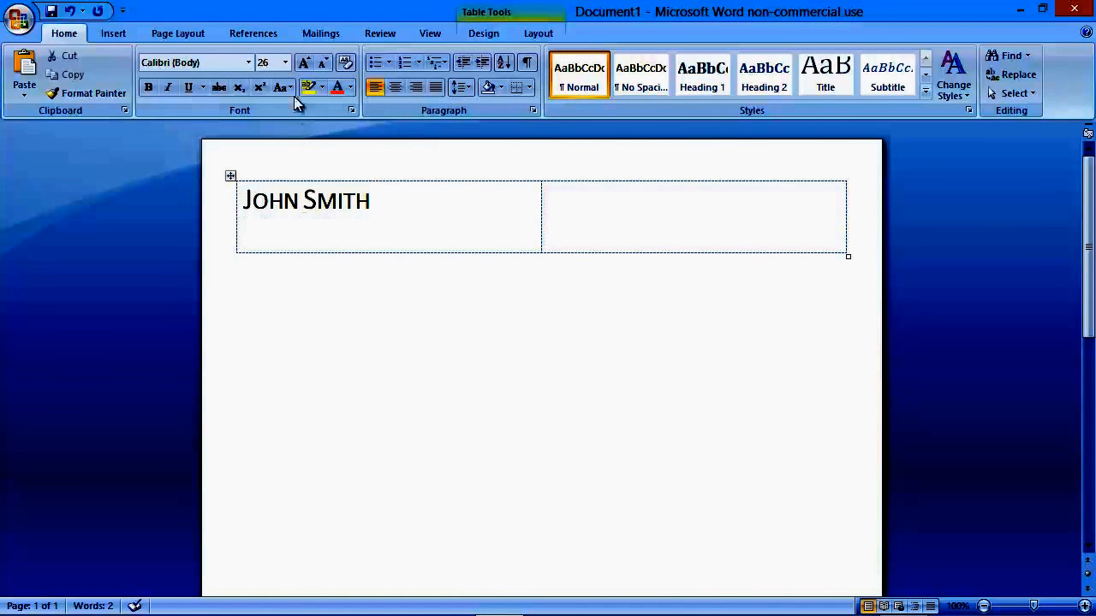
left_click(286, 62)
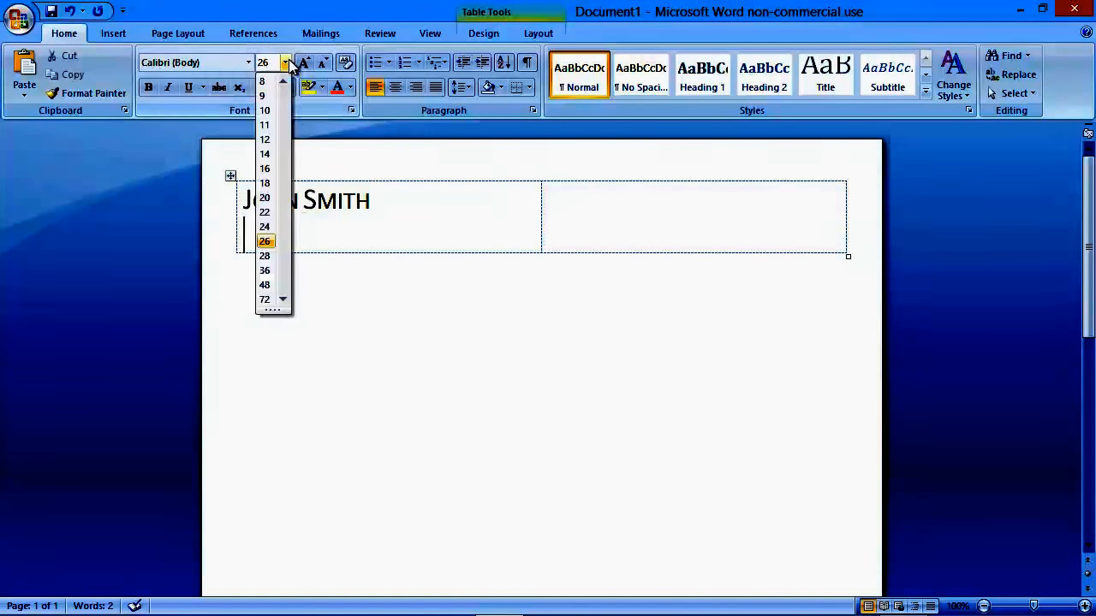
left_click(266, 113)
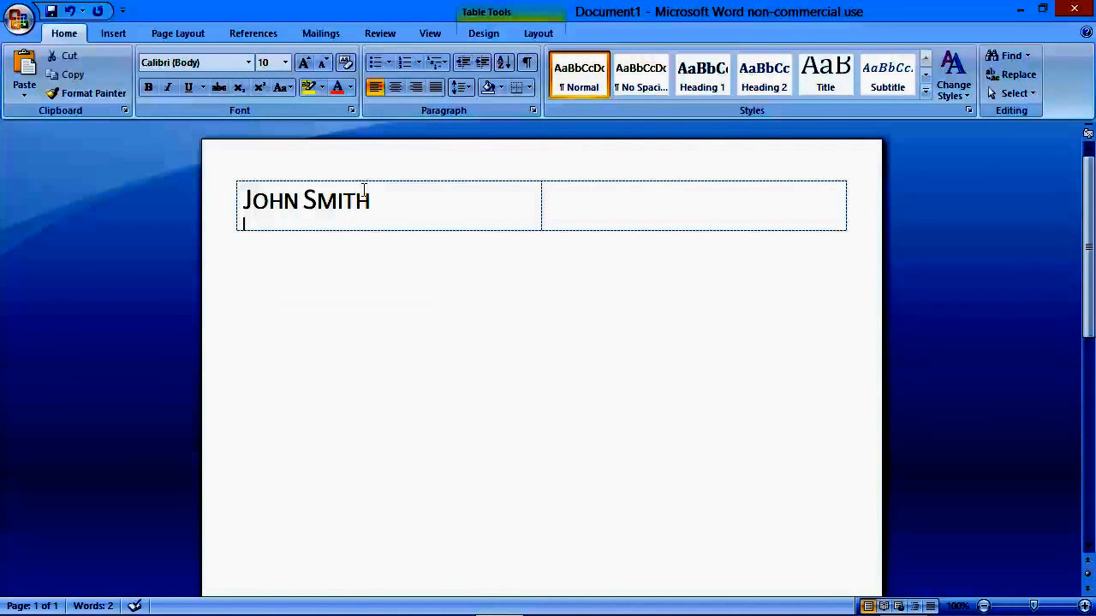
type("st Feb 1976, UK")
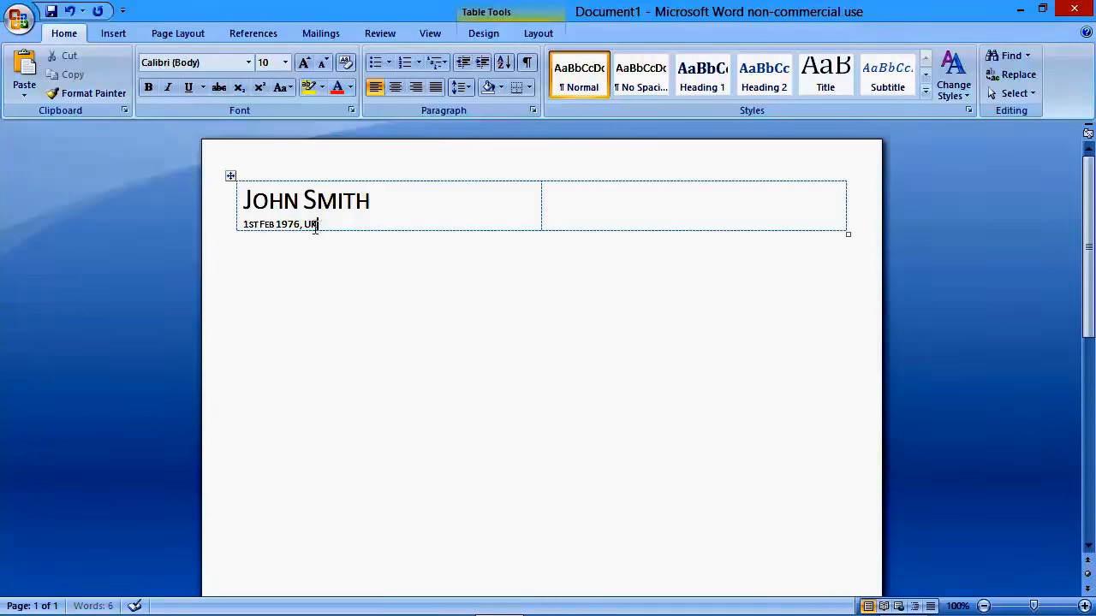
Step: Turn off small caps for the date-of-birth line under the name
left_click_drag(317, 224, 244, 226)
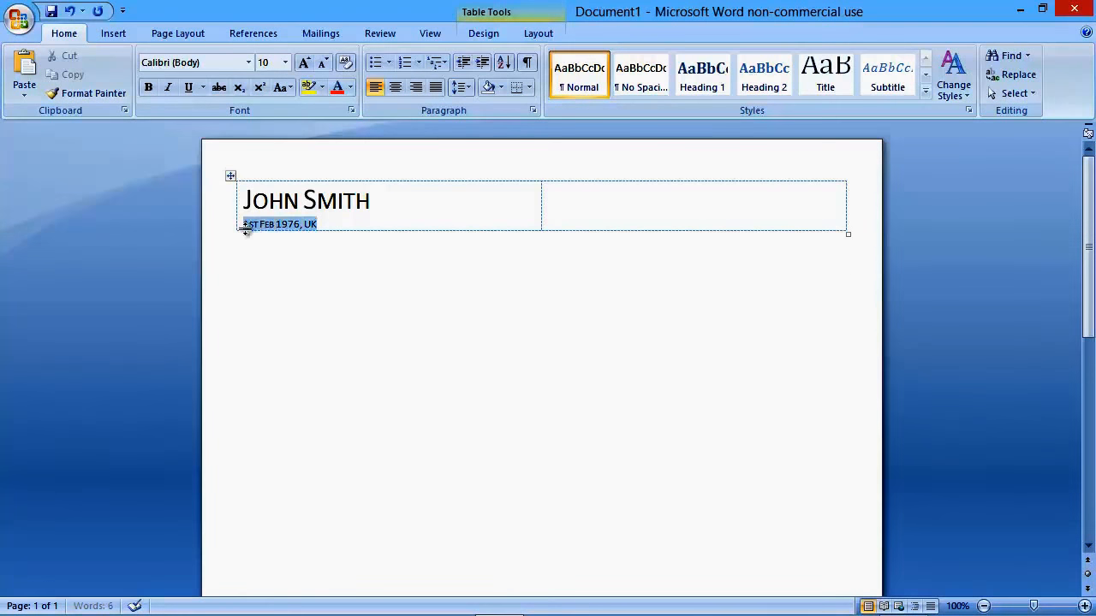
left_click(351, 110)
left_click(630, 317)
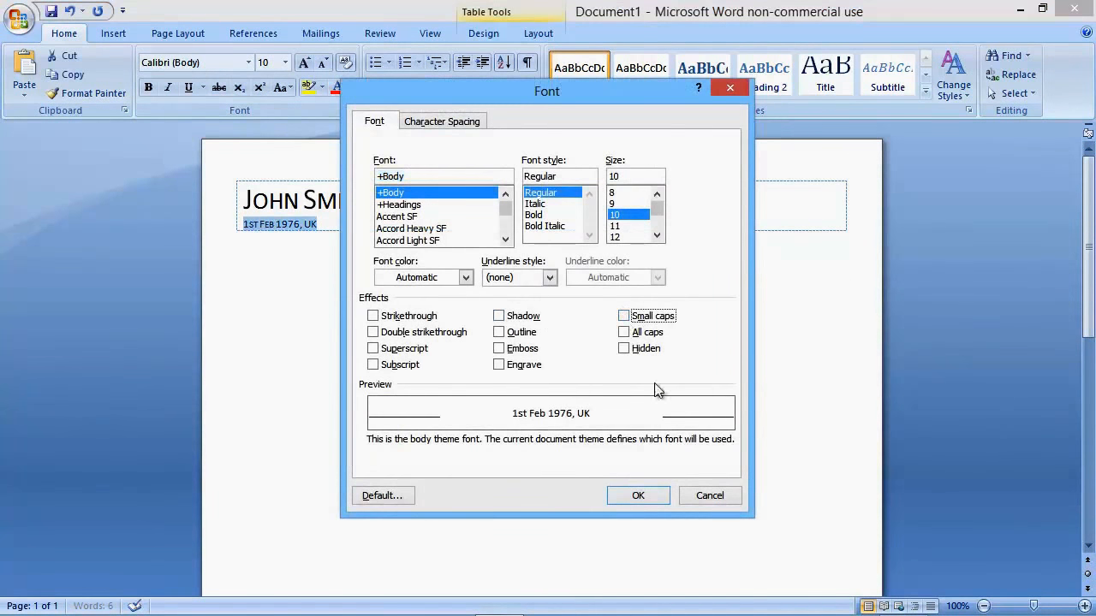
left_click(643, 501)
left_click(334, 228)
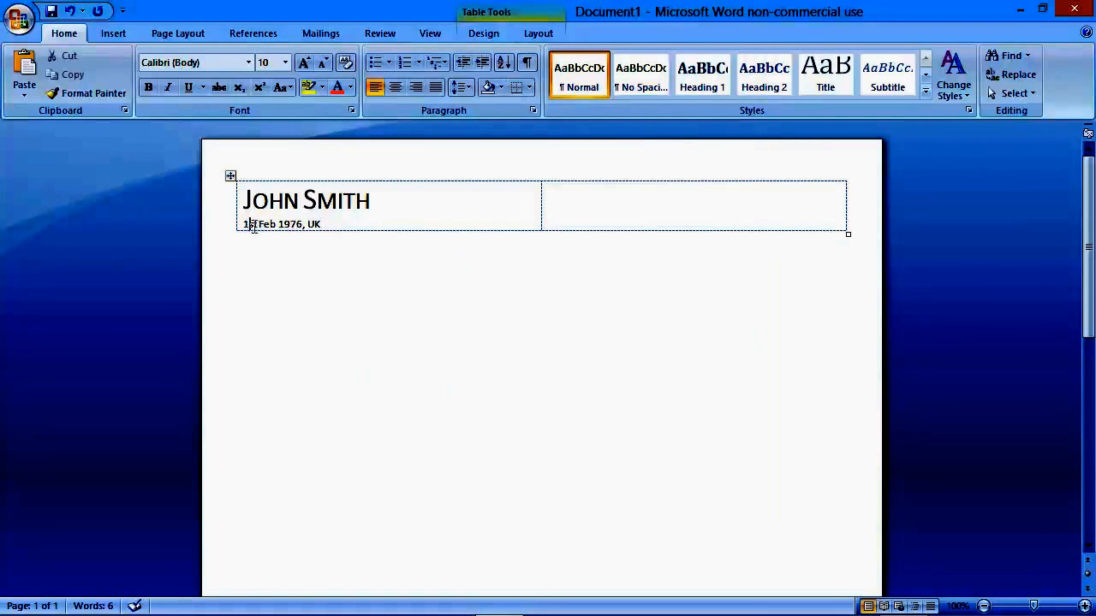
Step: Format the ordinal suffix after the day in the date-of-birth line as superscript
left_click_drag(248, 225, 255, 226)
double_click(255, 226)
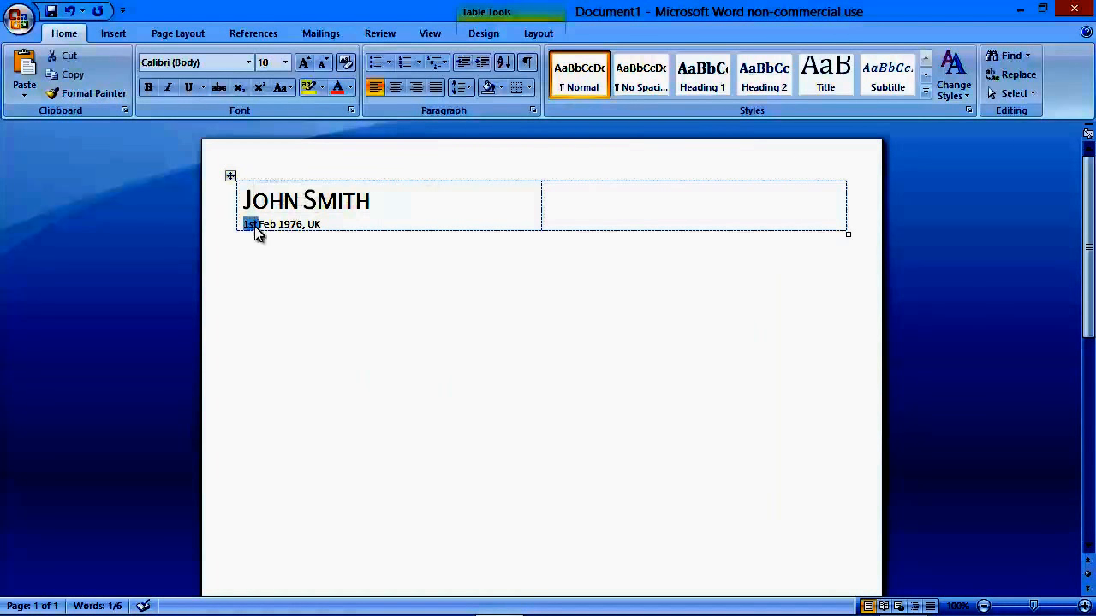
double_click(253, 226)
left_click(253, 225)
left_click_drag(249, 225, 256, 225)
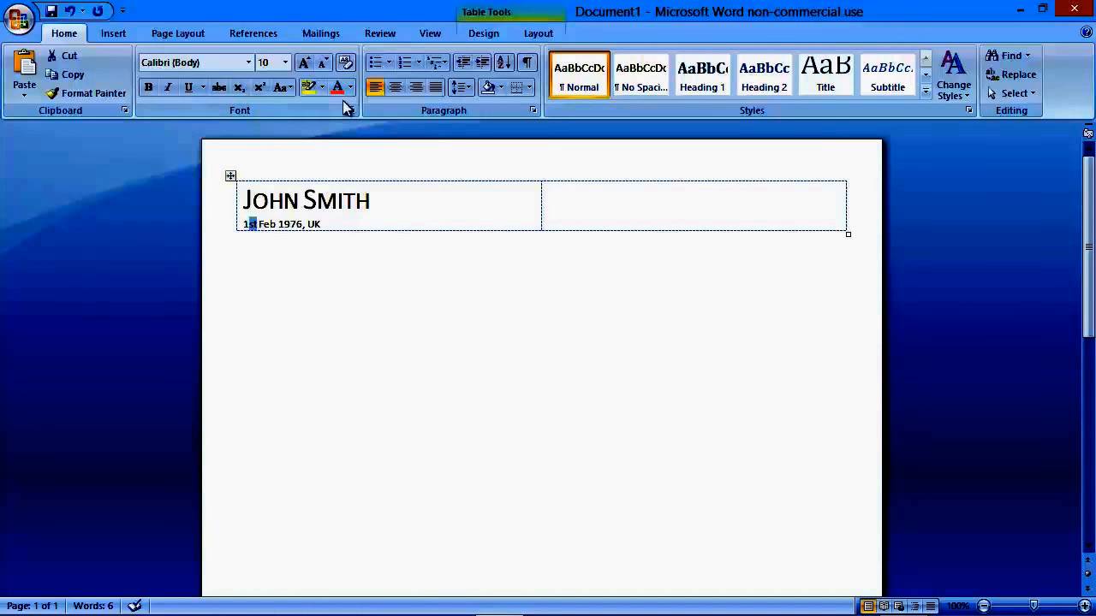
left_click(260, 88)
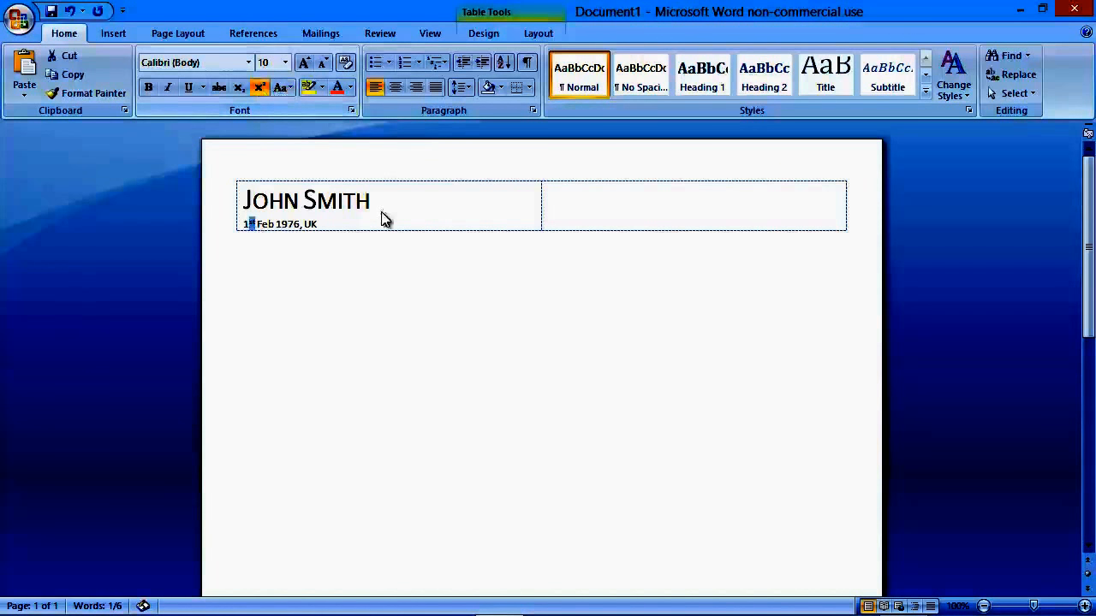
left_click(334, 224)
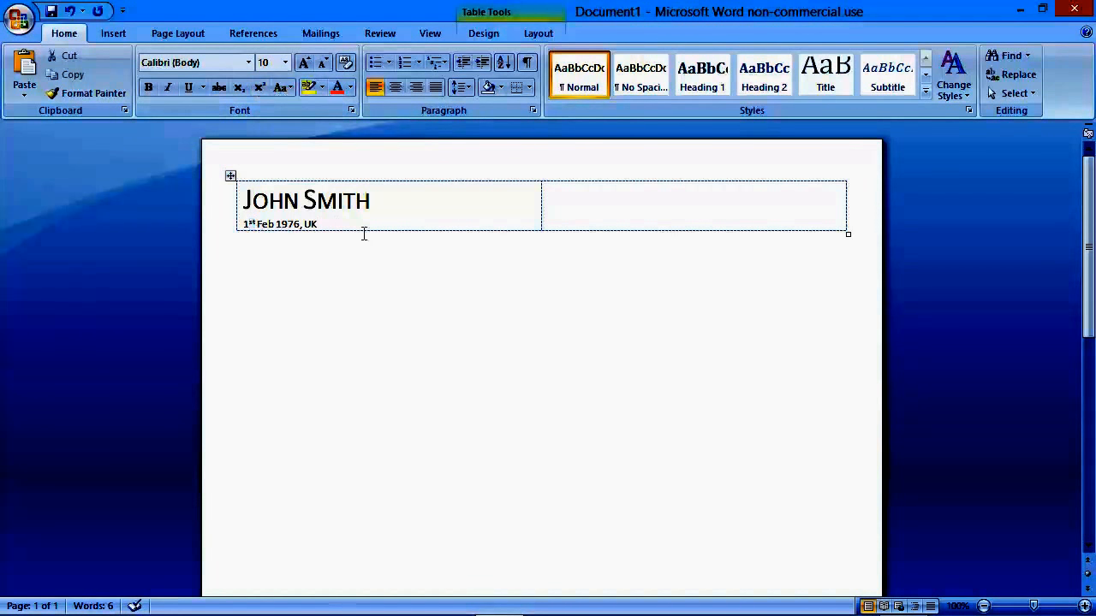
Step: Insert a nested table with two columns and five rows in the empty second cell beside the name
left_click(680, 190)
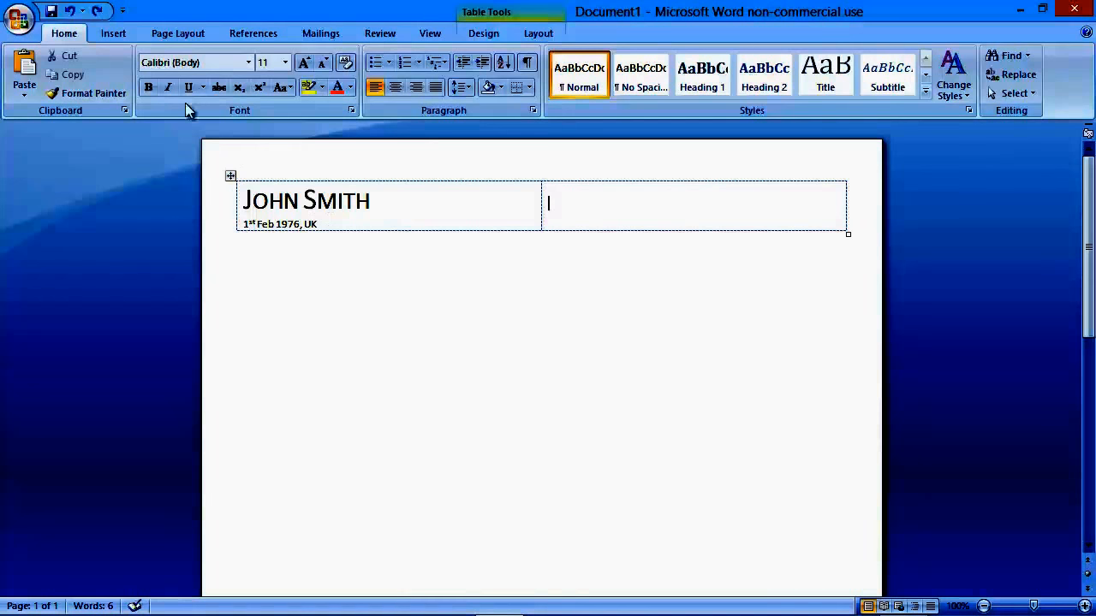
left_click(114, 38)
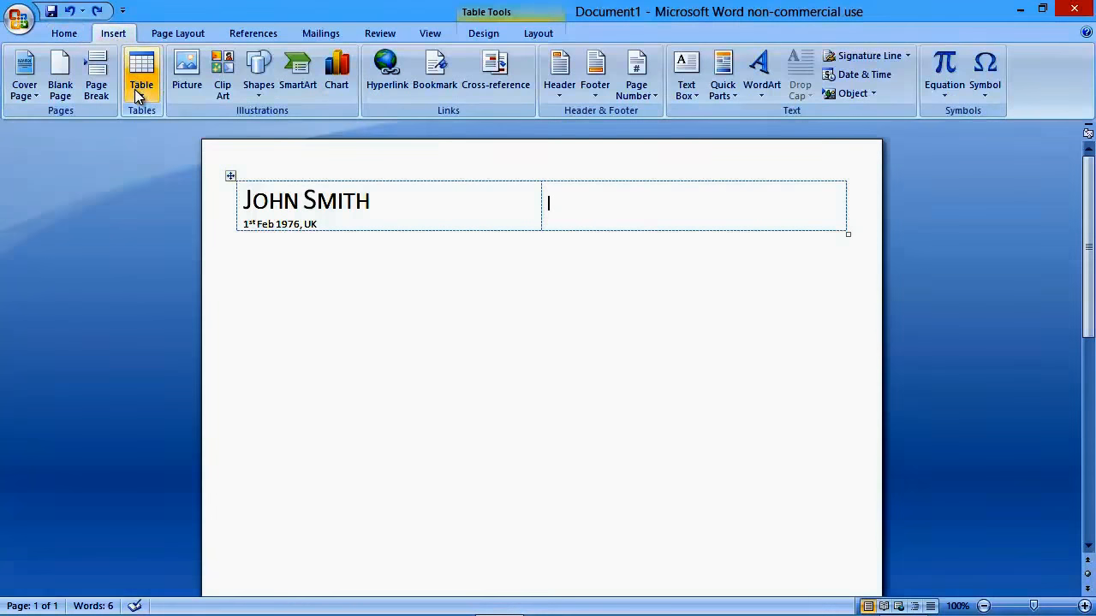
left_click(141, 81)
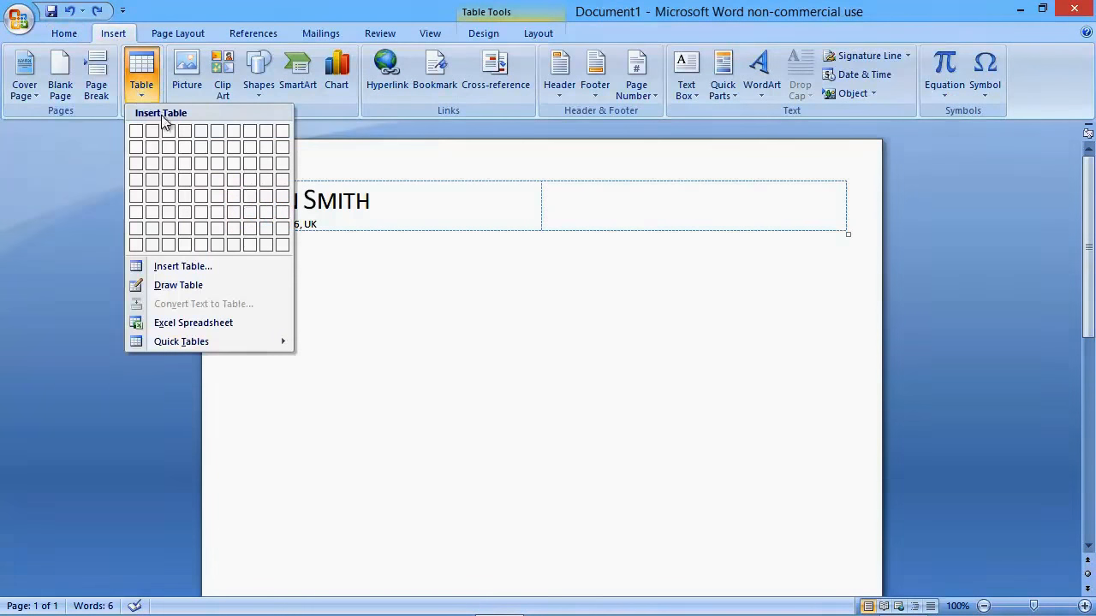
left_click(155, 194)
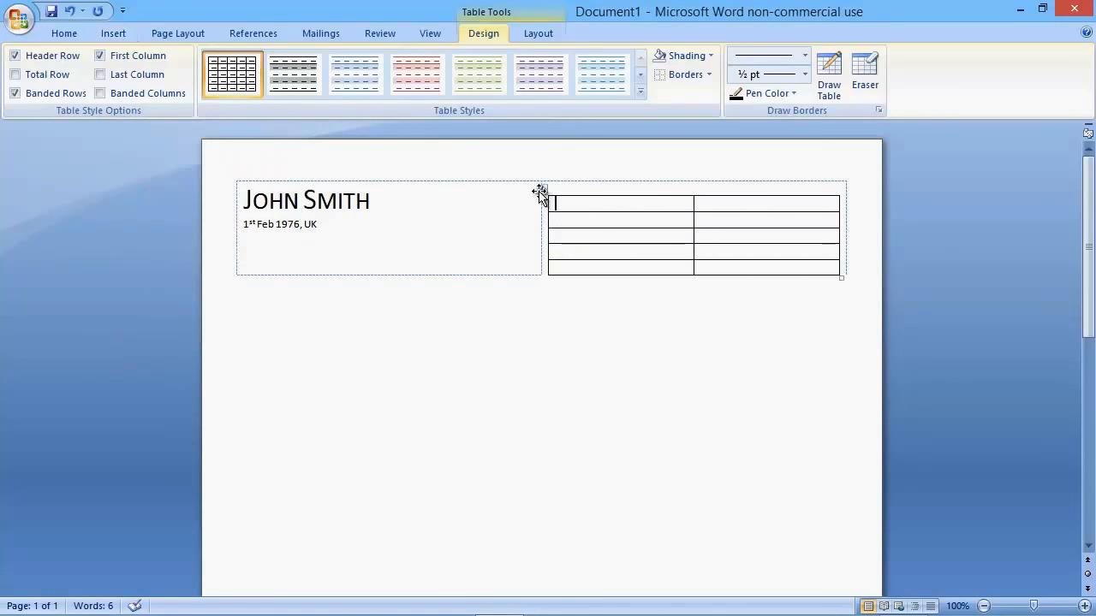
Step: Remove all borders from the nested two-column table and place the cursor in its first cell
left_click(542, 189)
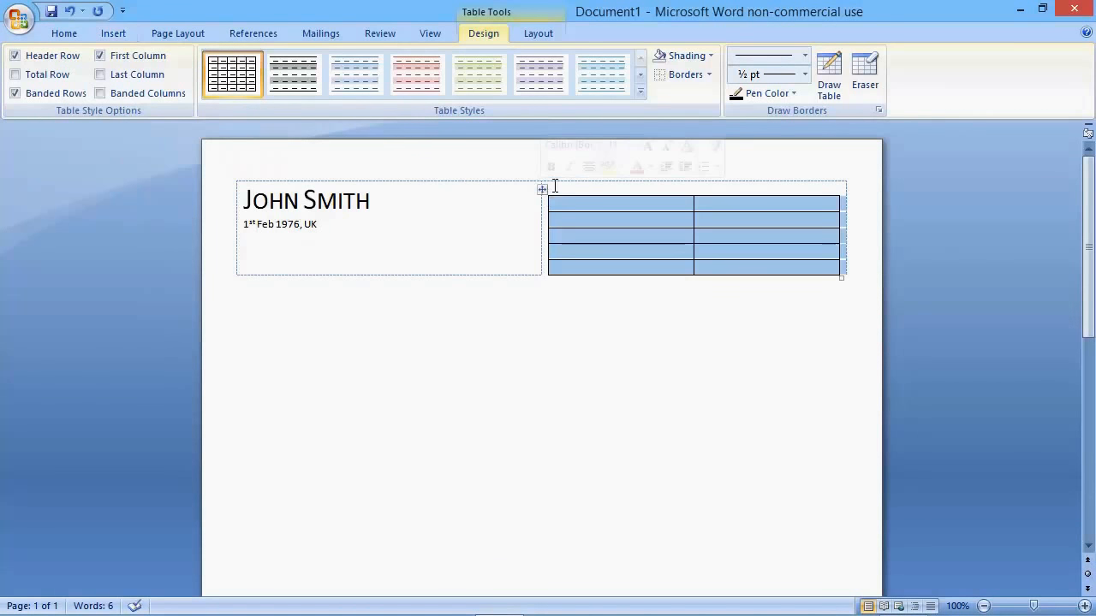
left_click(678, 76)
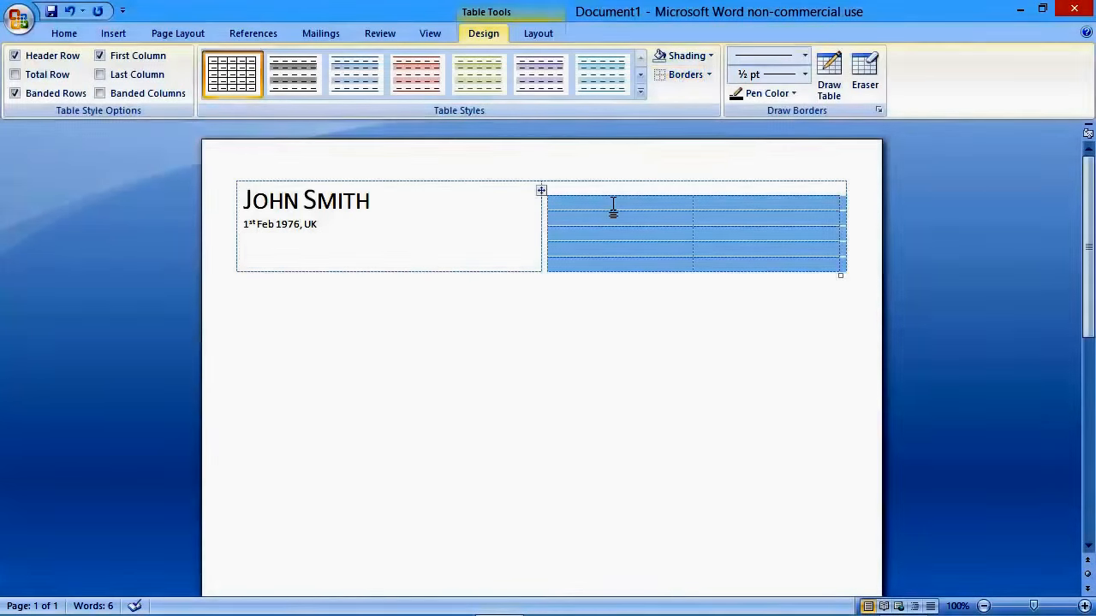
left_click(611, 208)
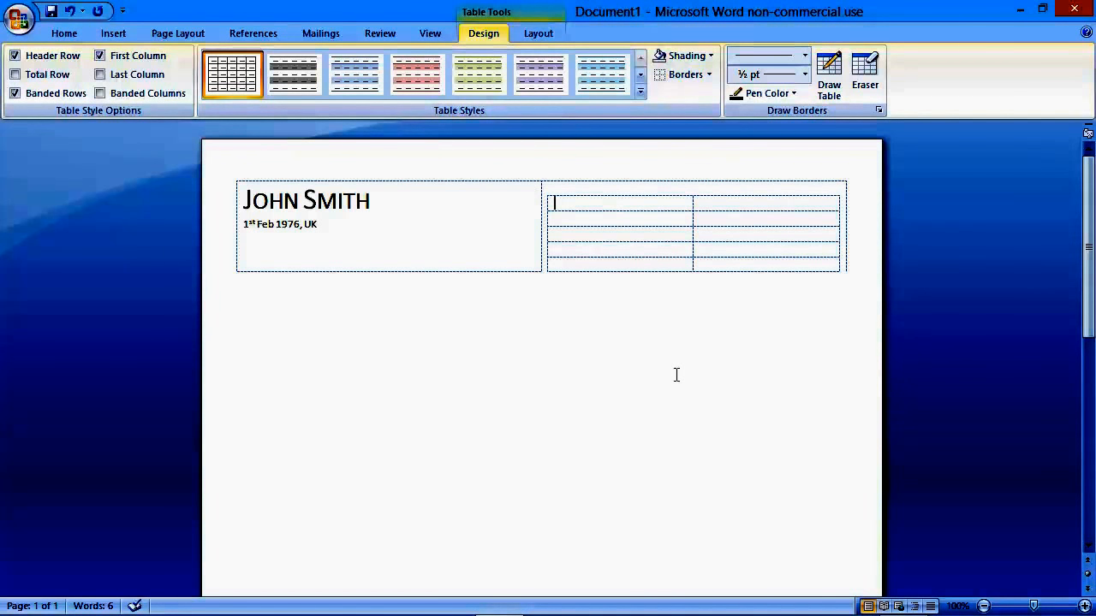
Step: Fill the nested table's first column with the labels "Address:", "Telephone:", "Mobile:" and "E-mail:", leaving the second row empty
type("Address:")
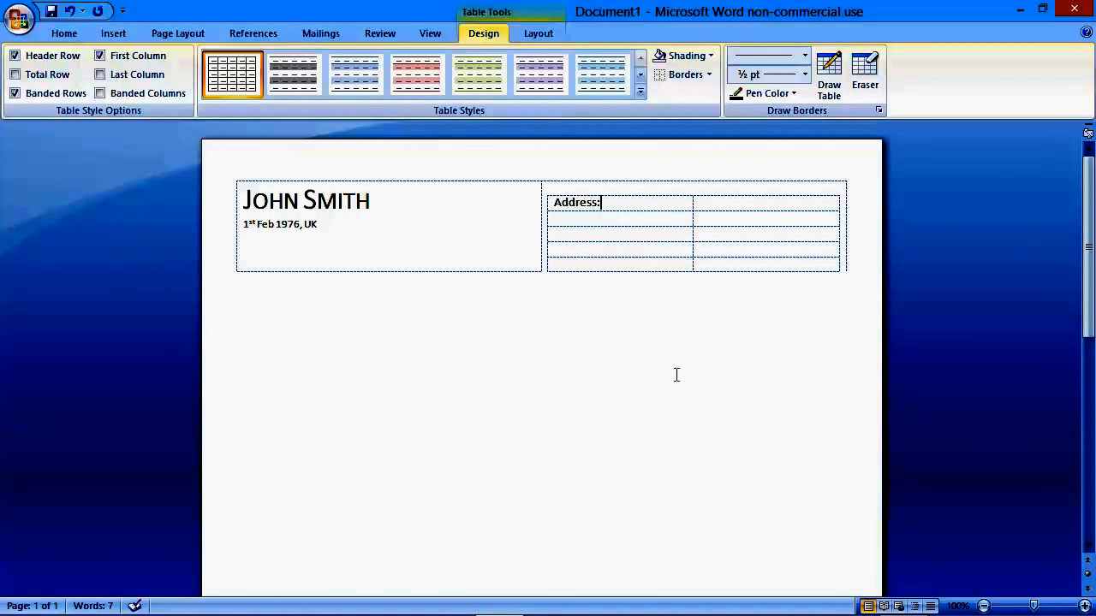
key("Down")
type("Telephone:")
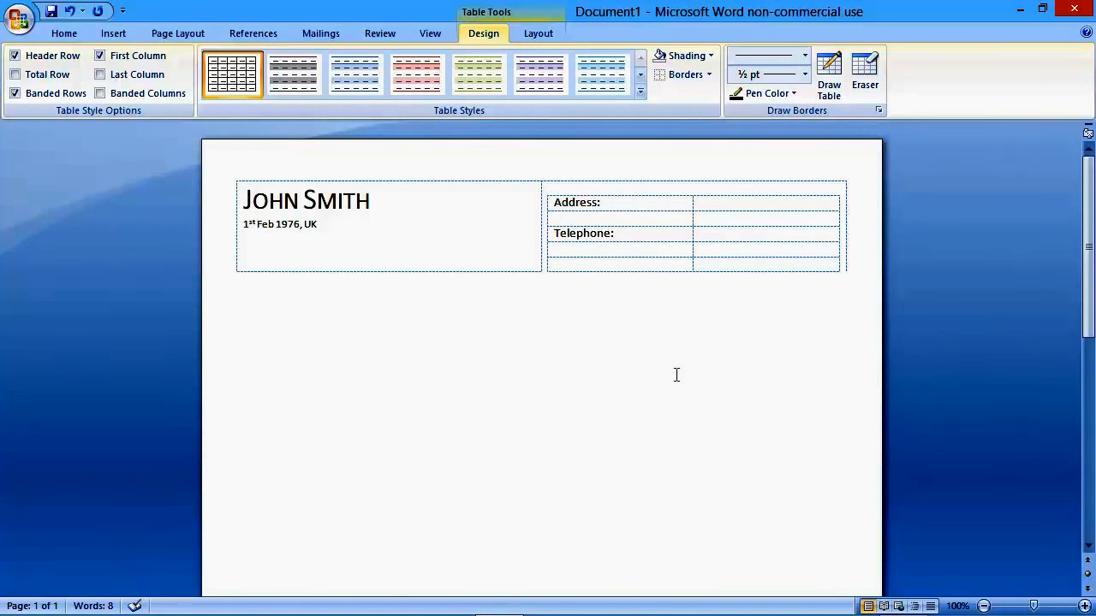
key("Down")
type("Mobile:")
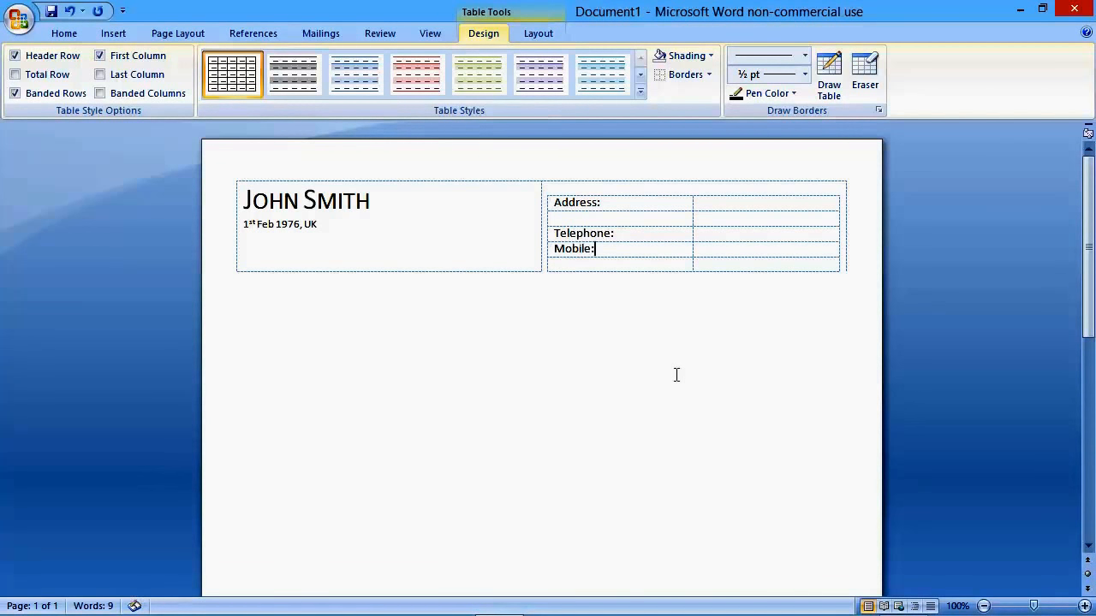
key("Down")
type("E-mail:")
Step: Right-align the contact labels in the nested table's first column
left_click_drag(608, 258, 575, 209)
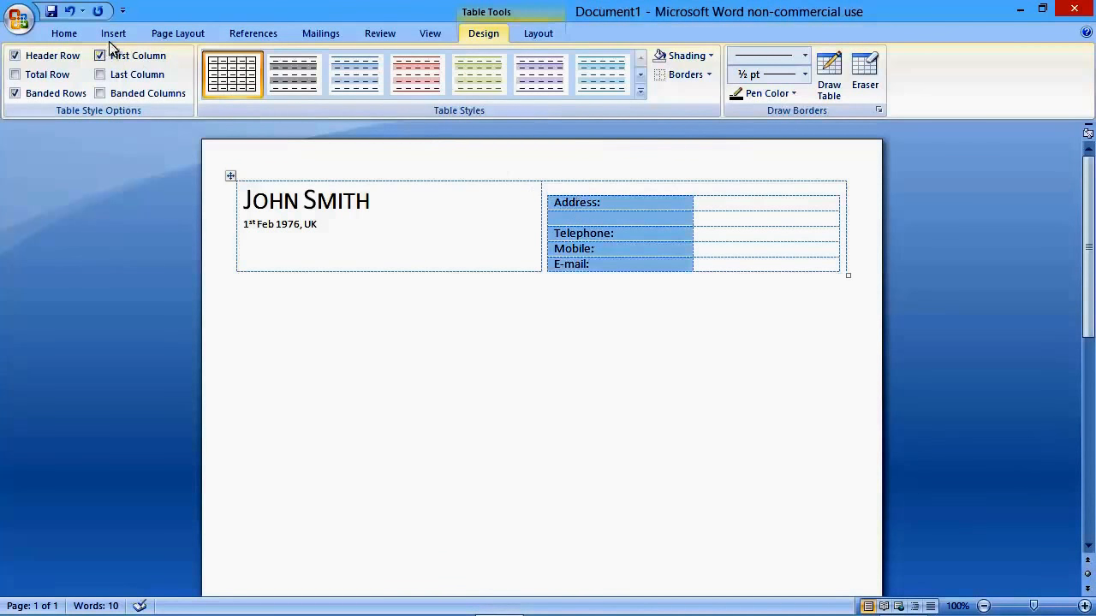
left_click(70, 33)
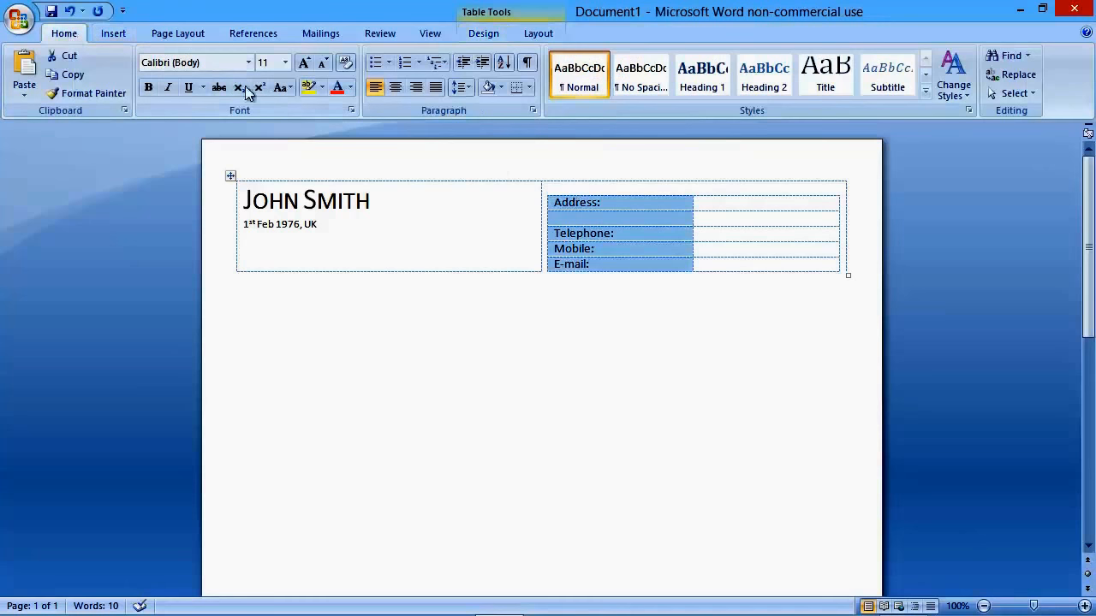
left_click(416, 86)
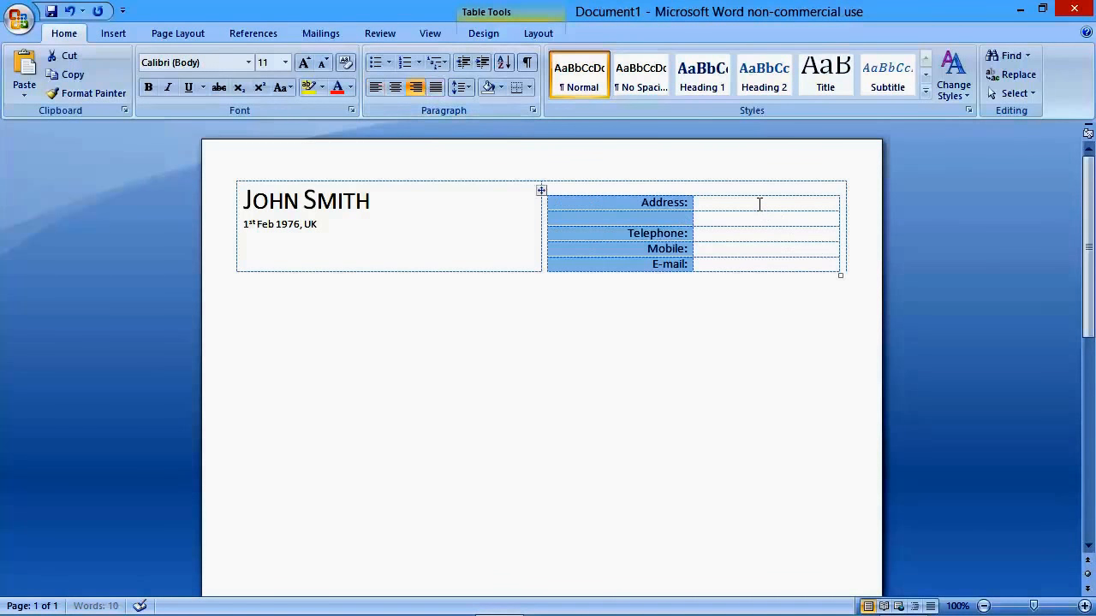
Step: Enter the street address beside the "Address:" label and the city with postcode in the row below it
left_click(759, 203)
type("Wandsworth ")
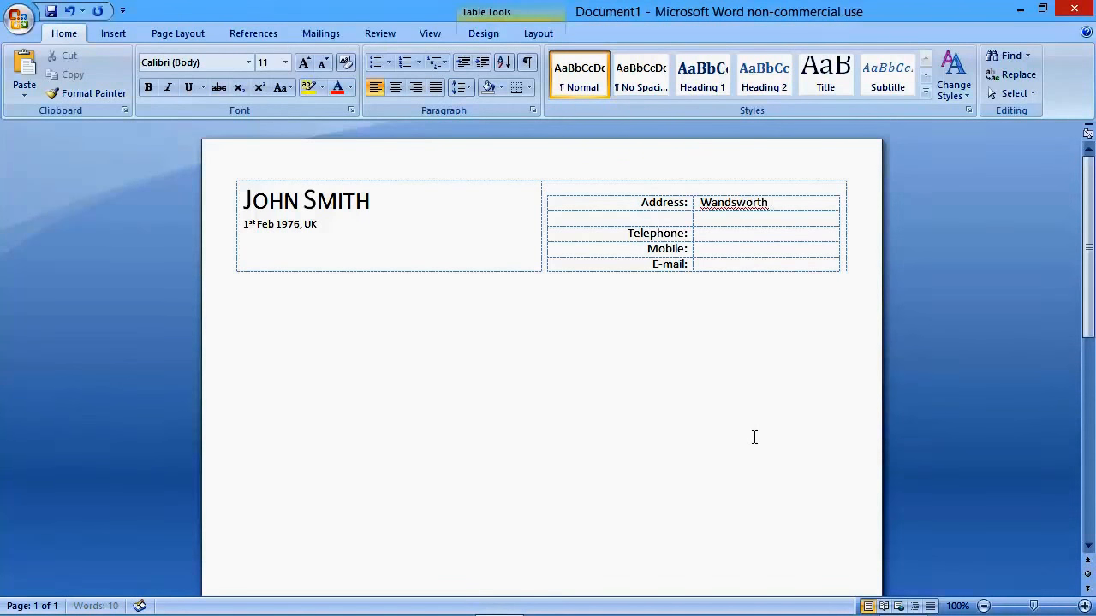
type("High")
key("BackSpace")
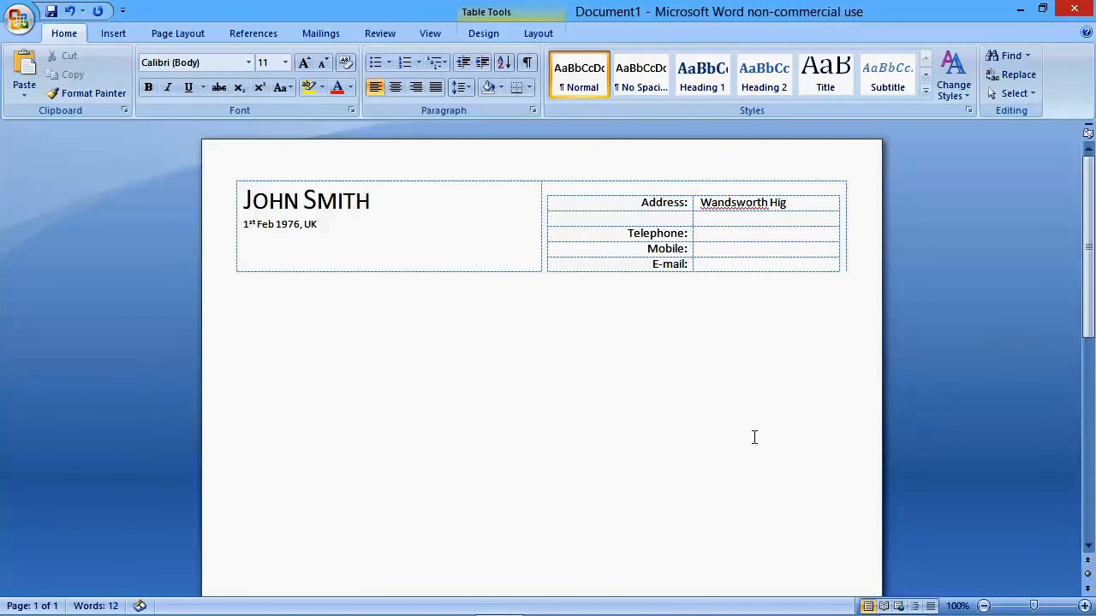
type("h St ")
type("Londo")
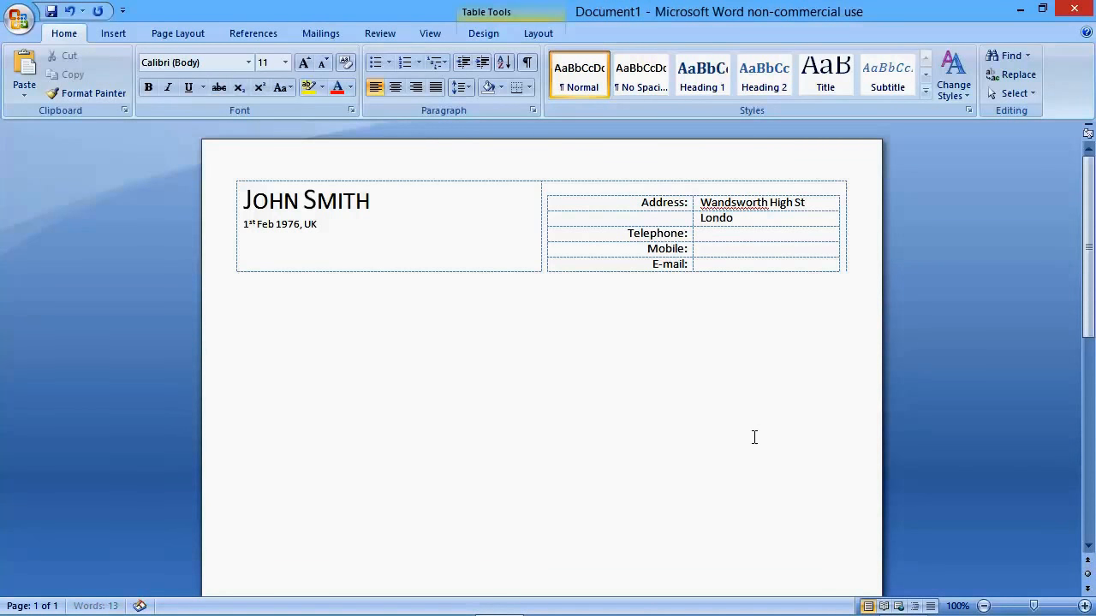
type("n SW6 1EE")
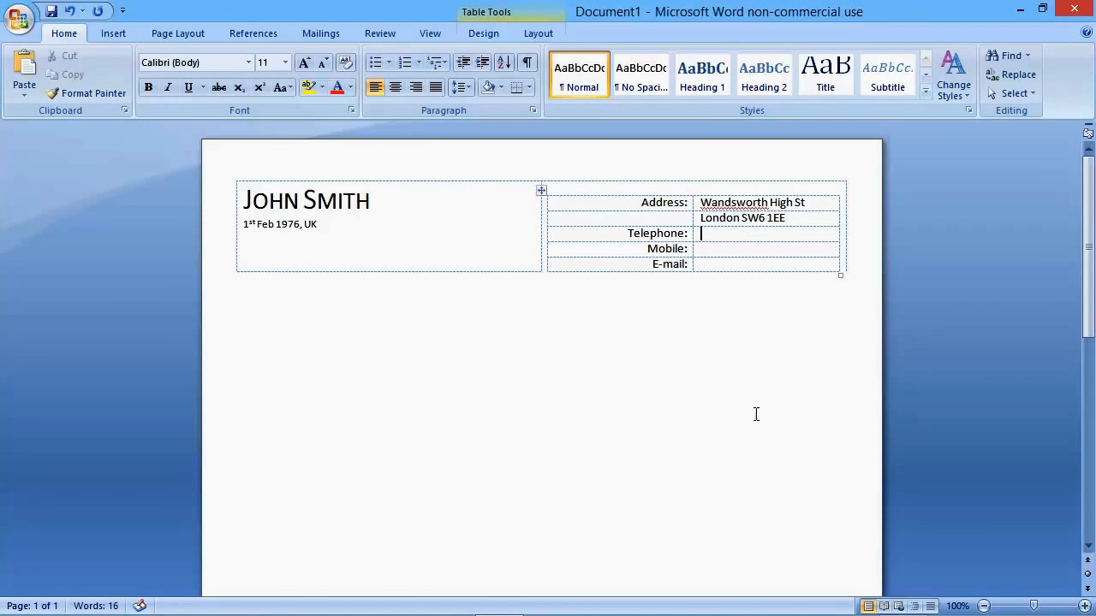
Step: Fill in the telephone and mobile numbers beside their labels in the nested table
type("(01234) 45")
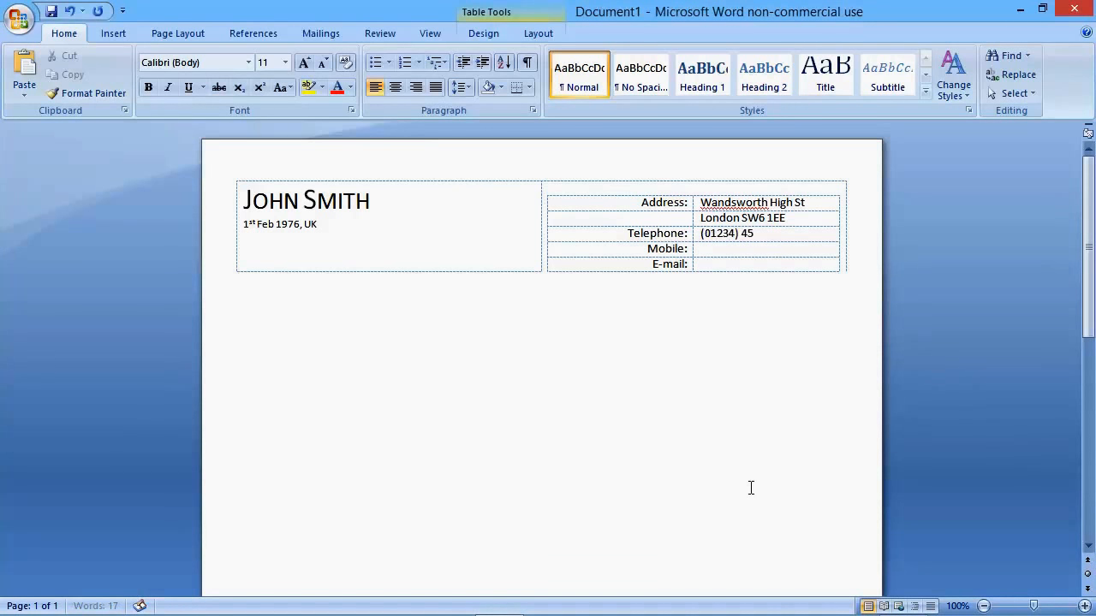
type("67 8912")
key("Down")
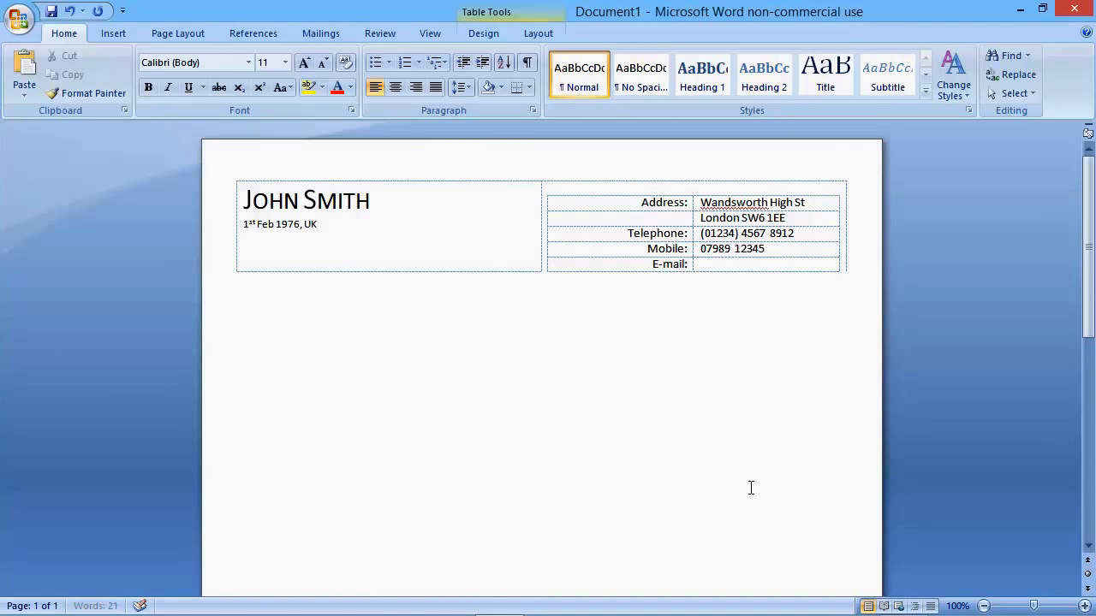
type("78")
Step: Fill in the contact's e-mail beside the "E-mail:" label and capitalise the surname's first letter in it
key("Down")
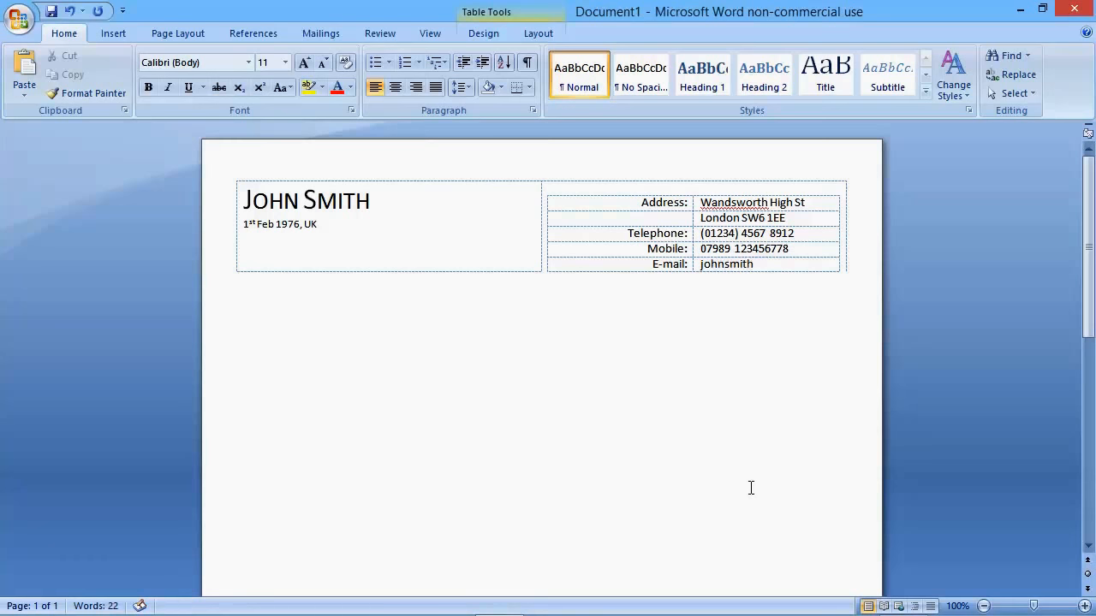
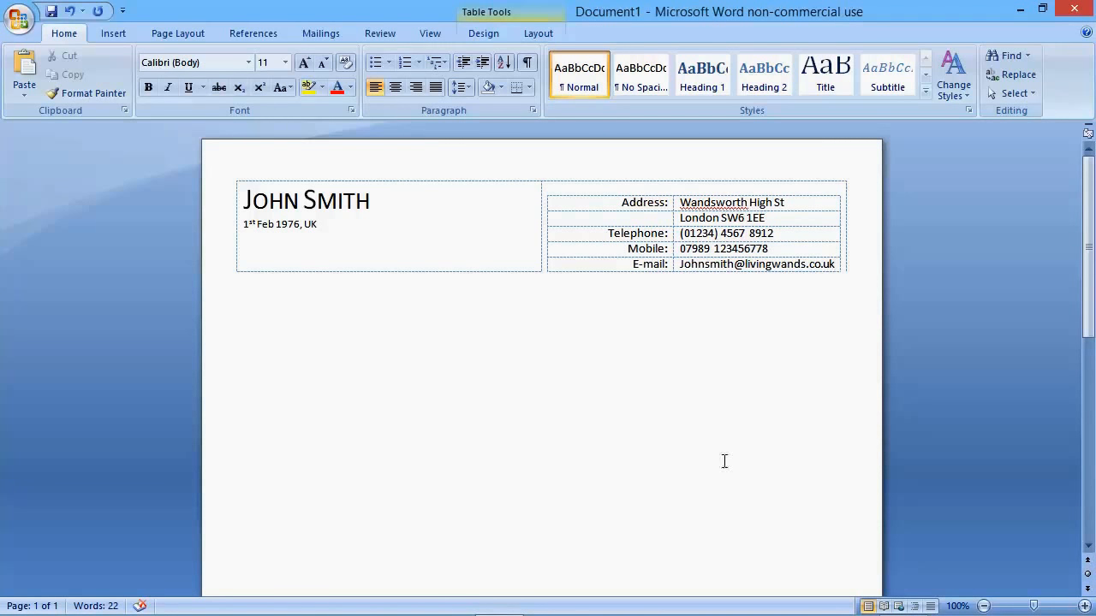
left_click(709, 265)
key("BackSpace")
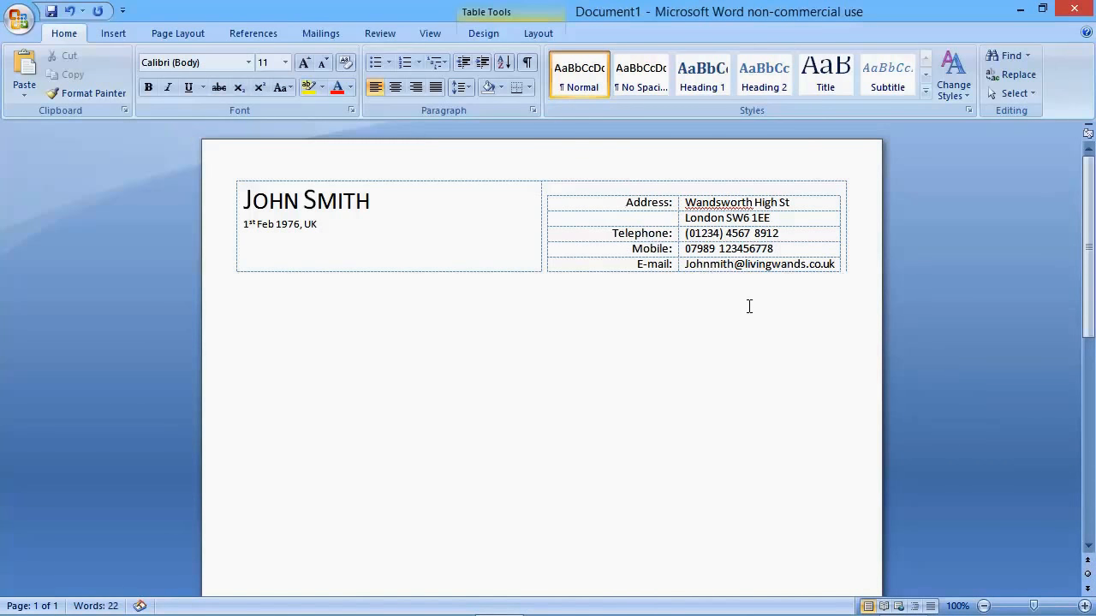
type("S")
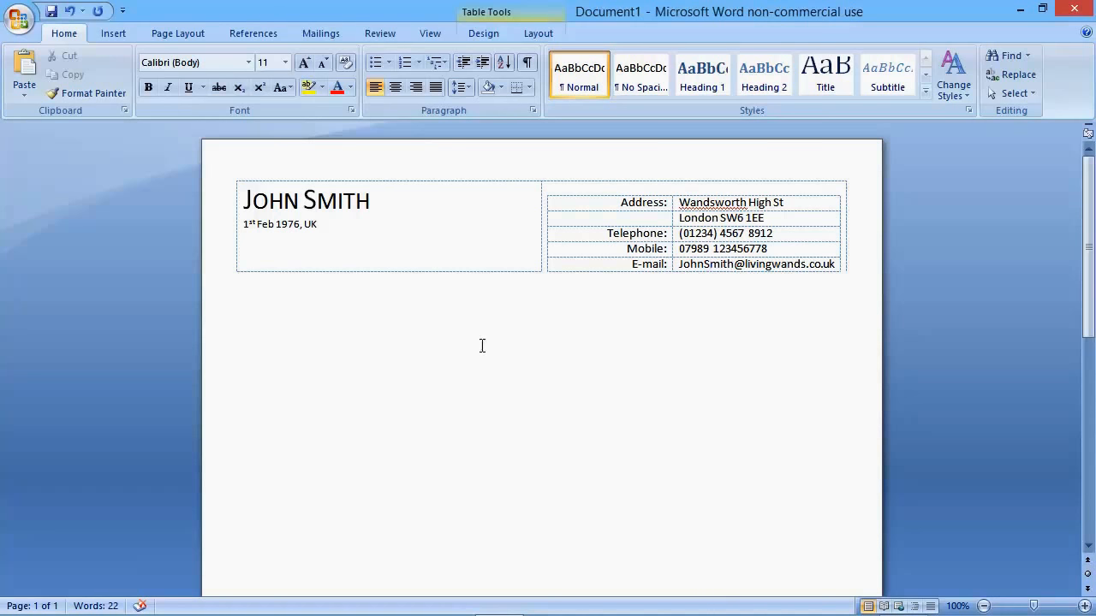
Step: Insert a table with one column and one row below the header table, leaving a blank gap between them
left_click(249, 287)
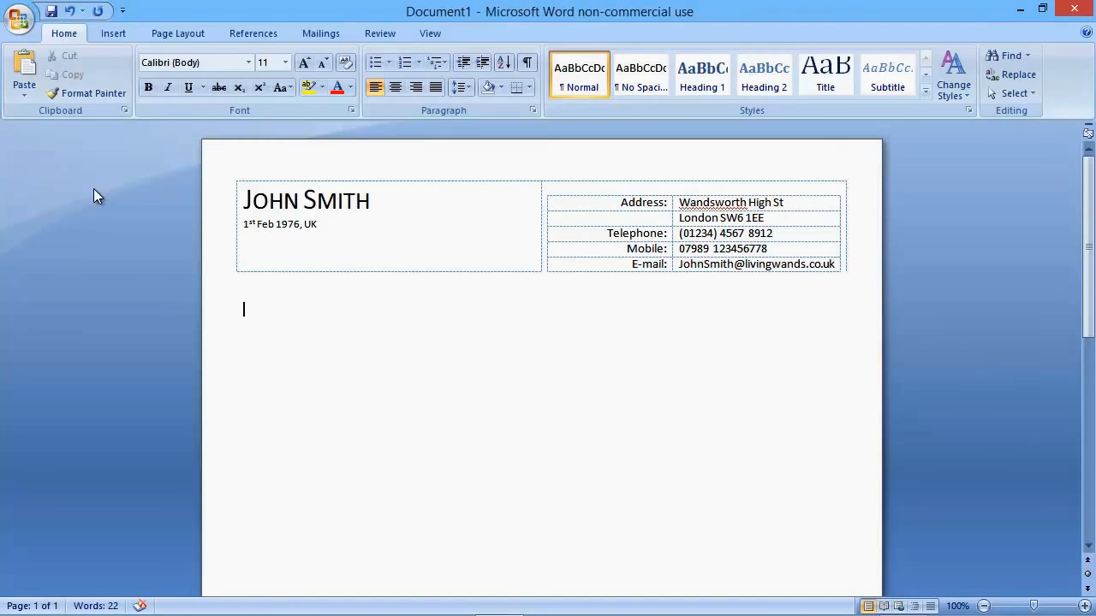
left_click(118, 33)
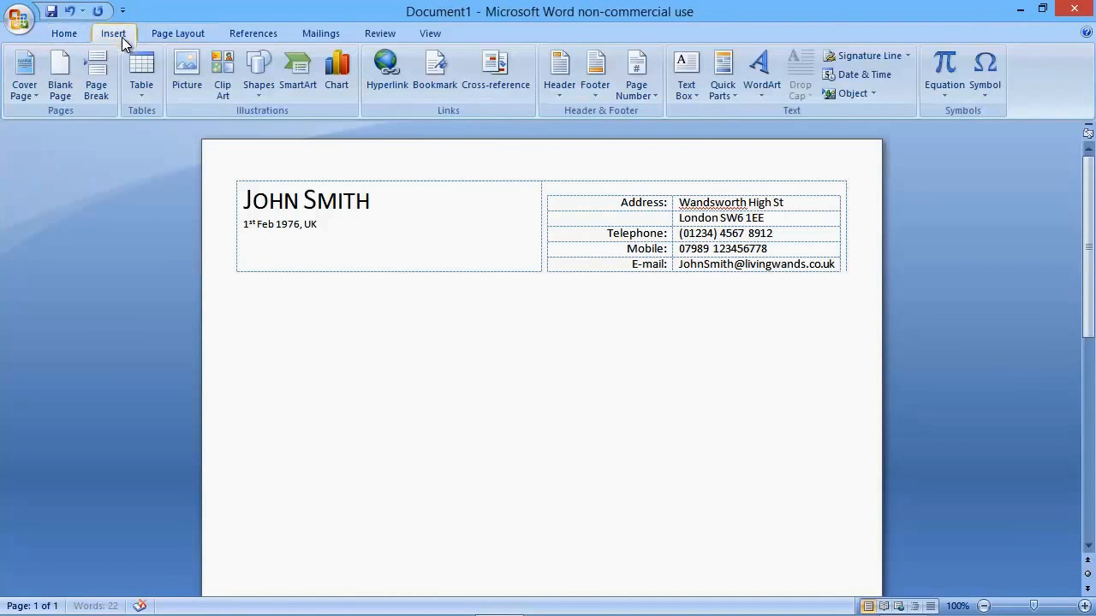
left_click(137, 93)
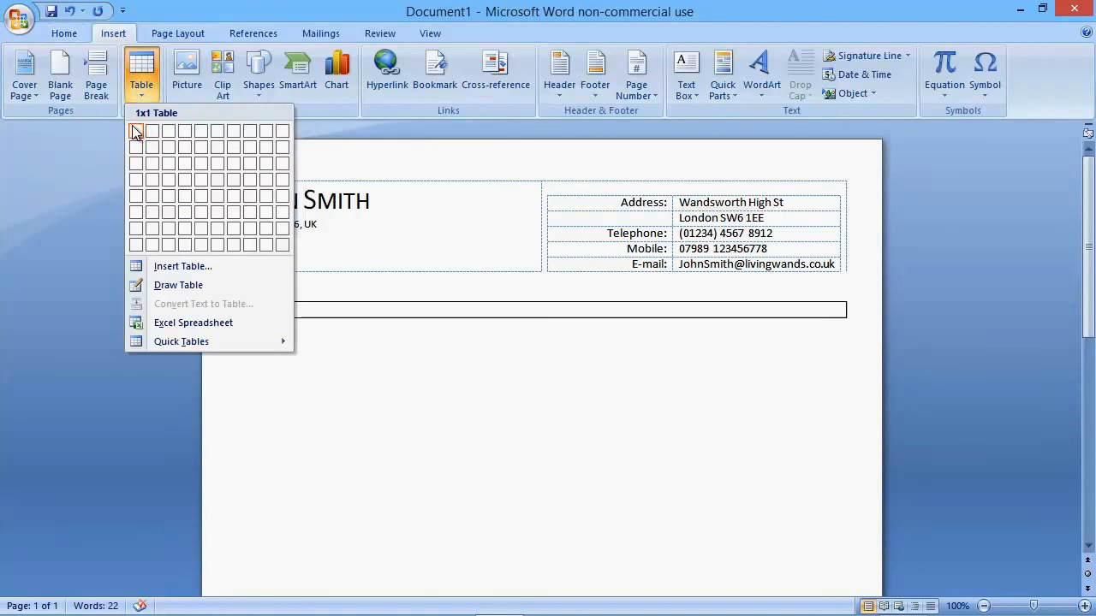
left_click(136, 132)
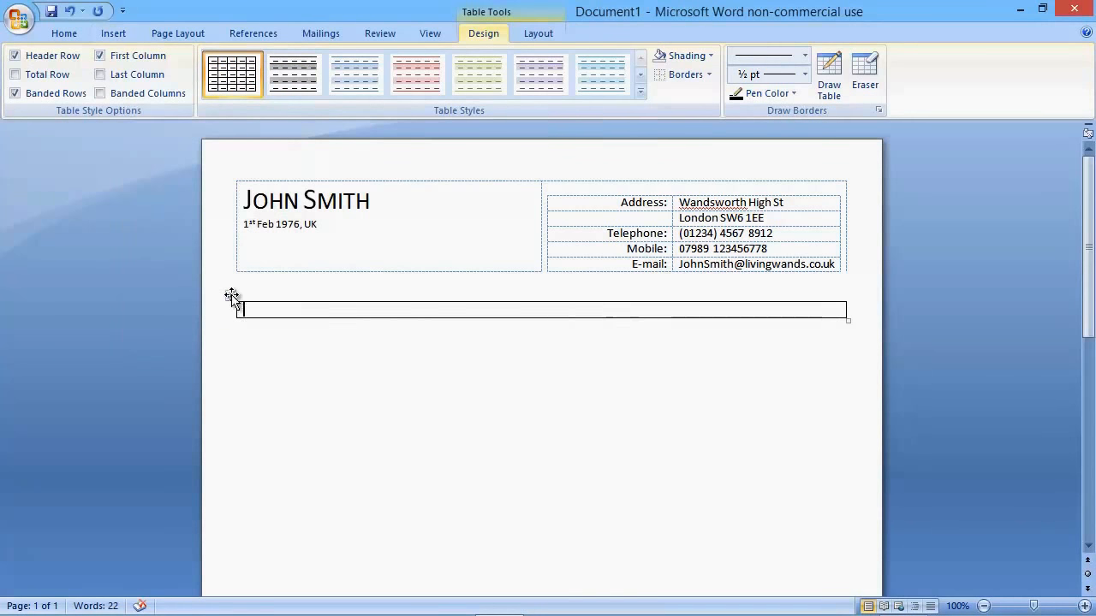
Step: Remove the left and right borders of the new single-cell table, keeping its top and bottom lines
left_click(233, 302)
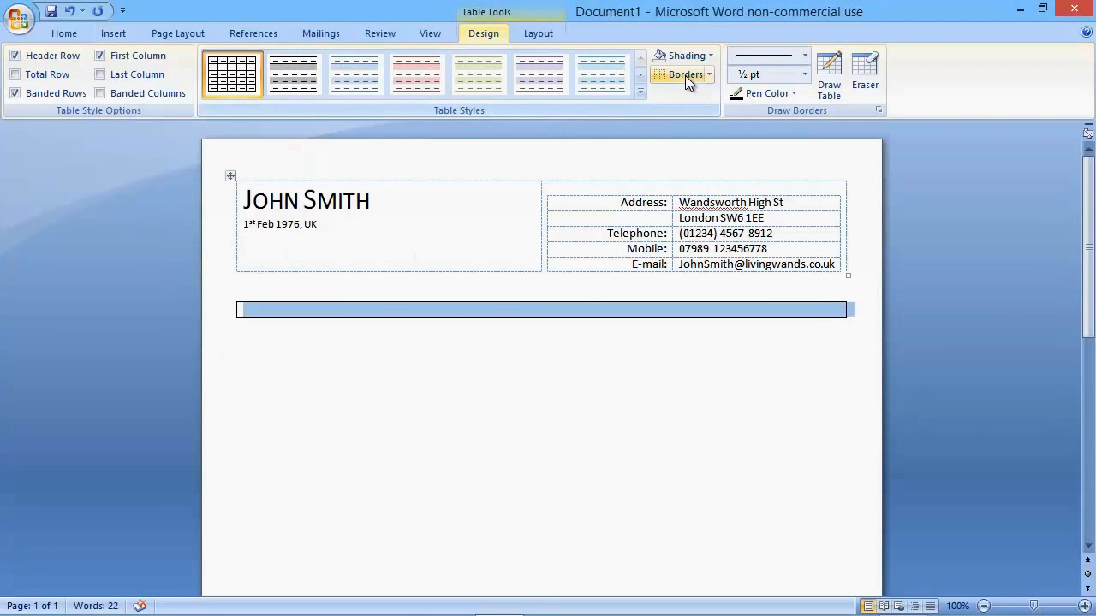
left_click(707, 75)
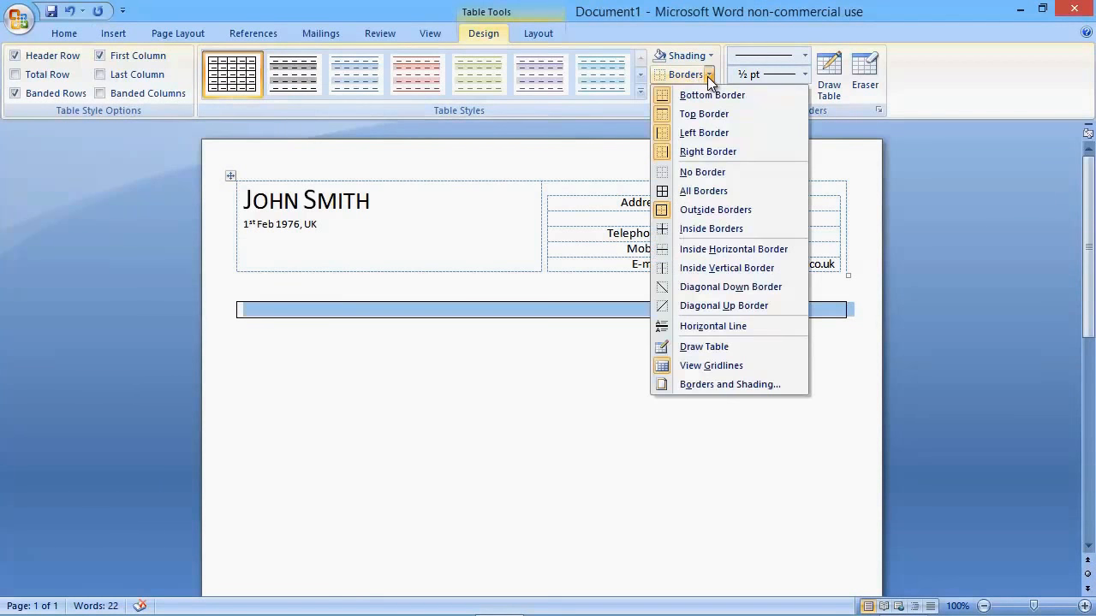
left_click(695, 134)
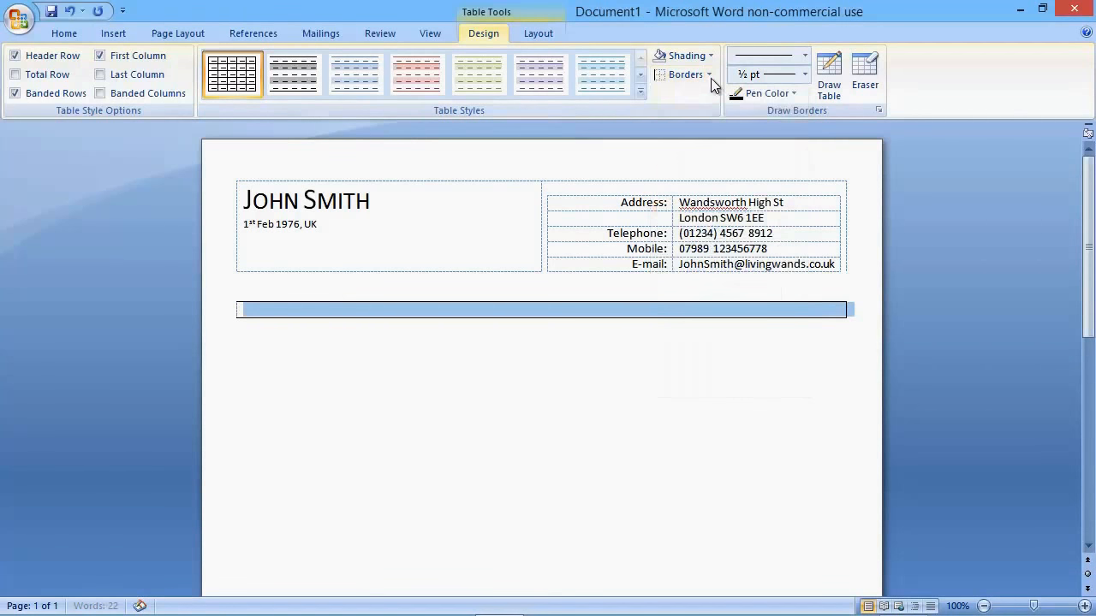
left_click(709, 74)
left_click(699, 151)
Step: Write "Computer engineer with over 15 years of web development experience, both technically focused and customer orientated" in the single-cell table
left_click(430, 308)
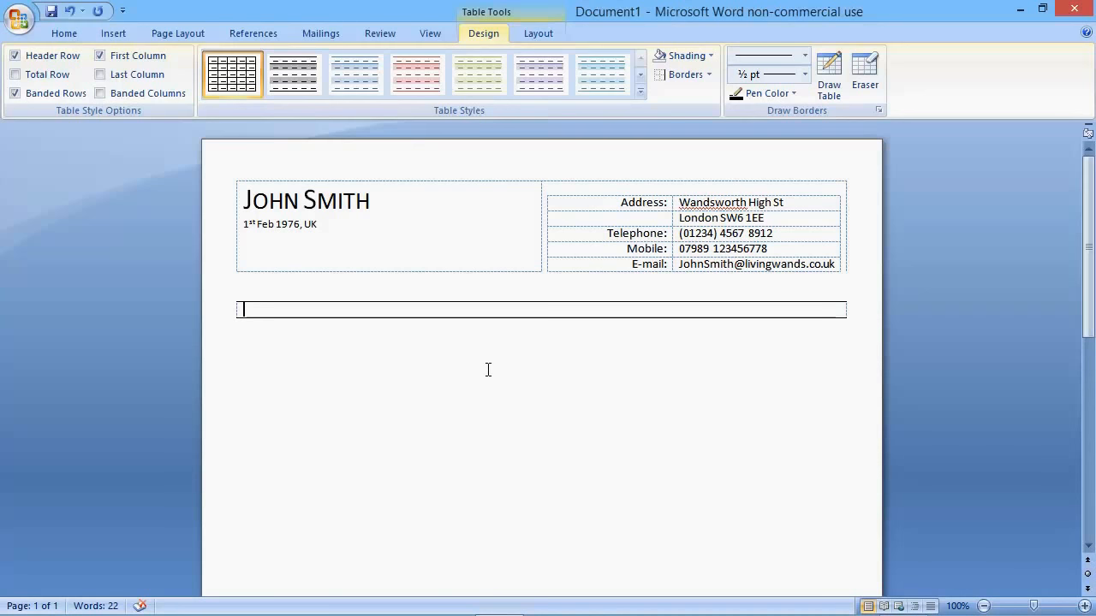
type("Com")
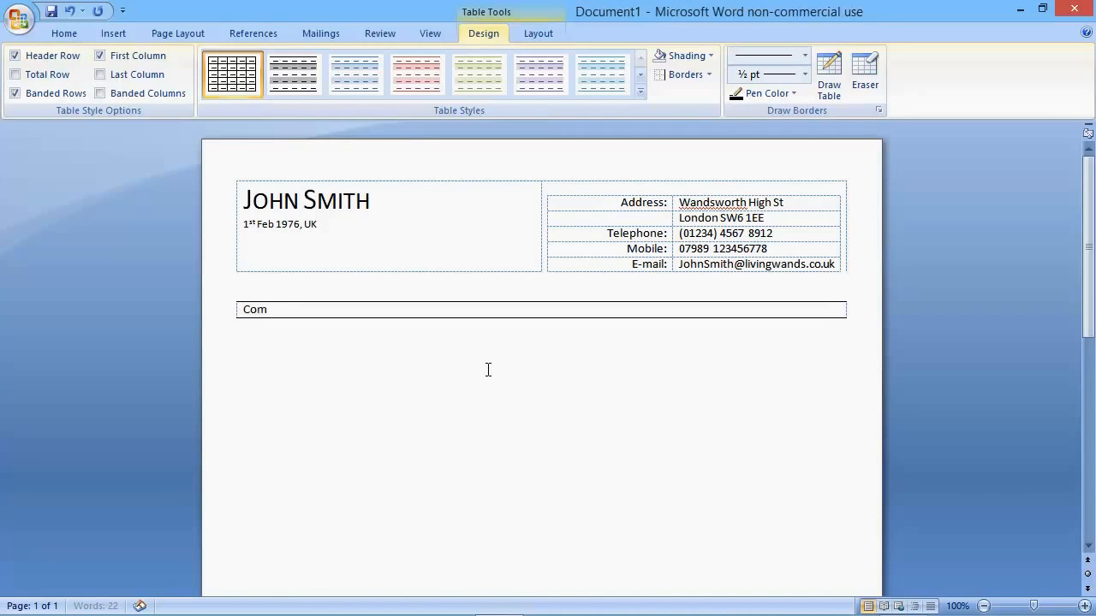
type("puter engineer with ov")
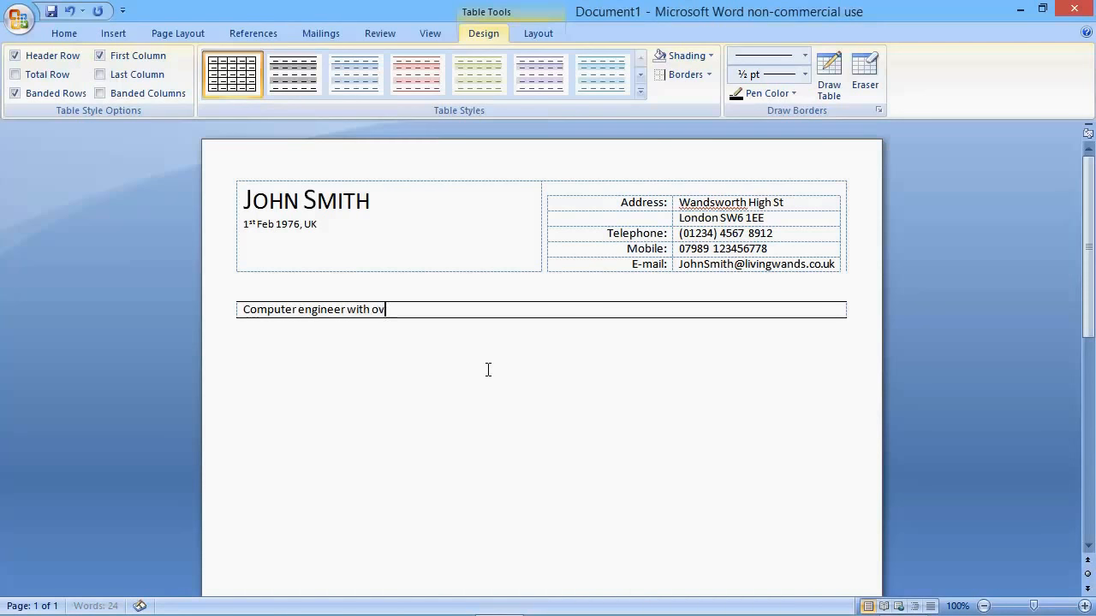
type("er 15 years ")
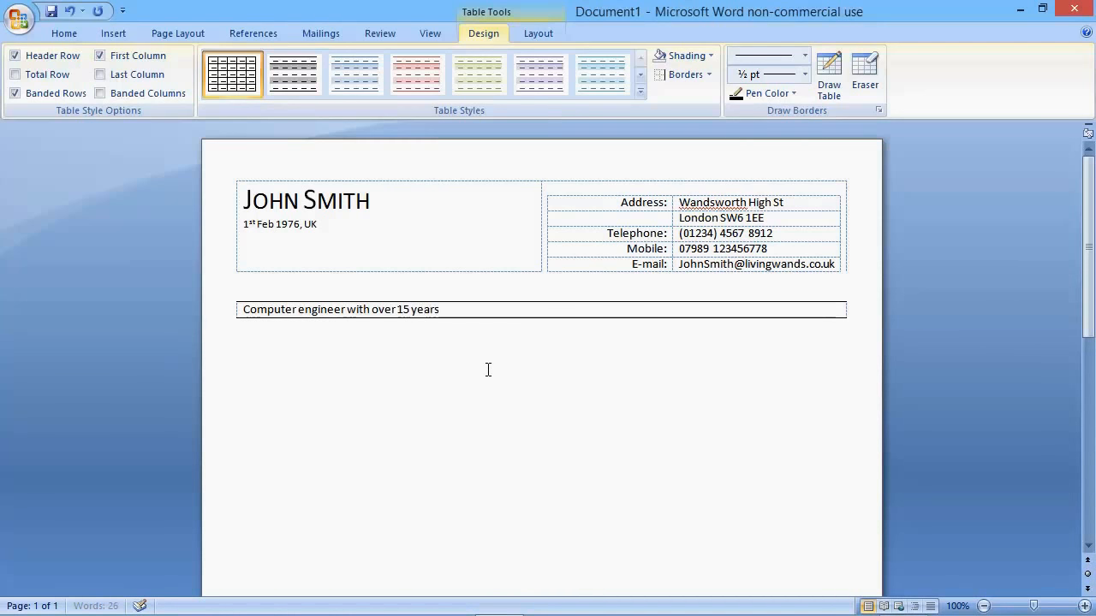
type("o")
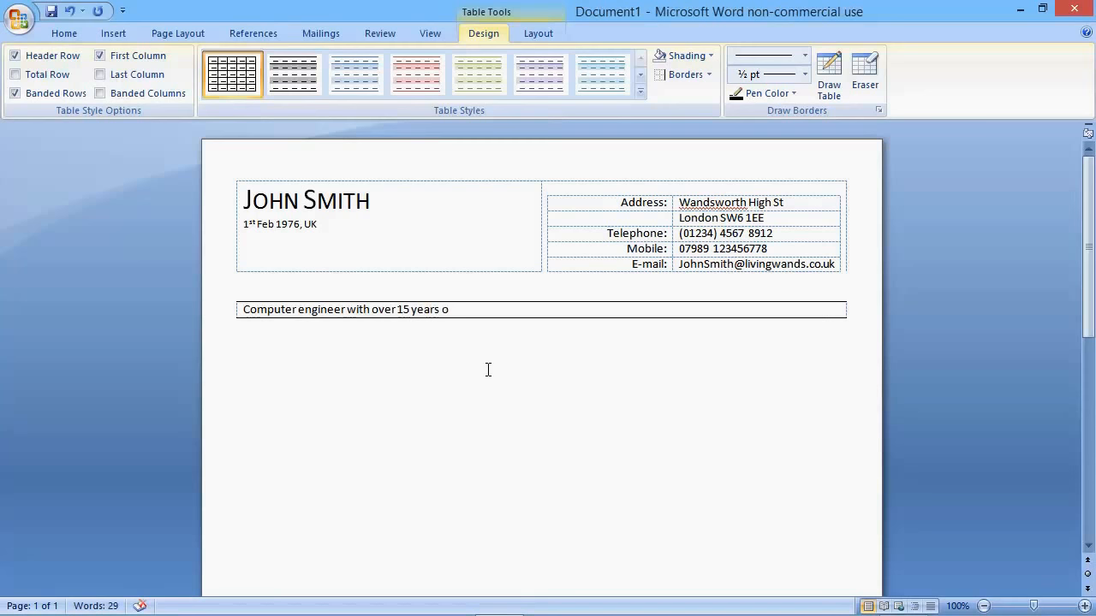
type("f web development")
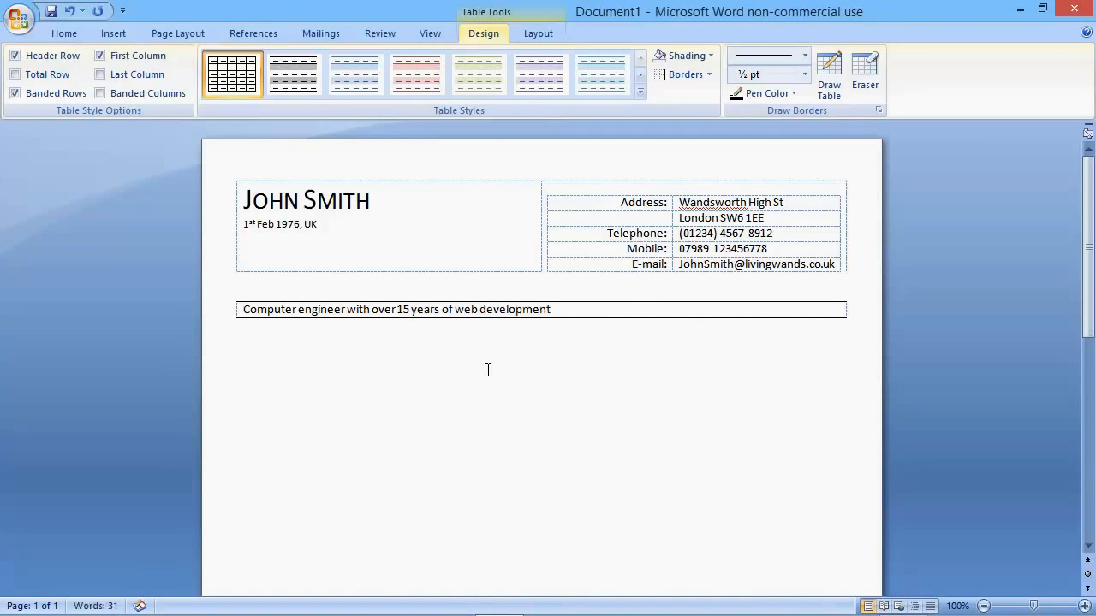
type("  experience, both technically focu")
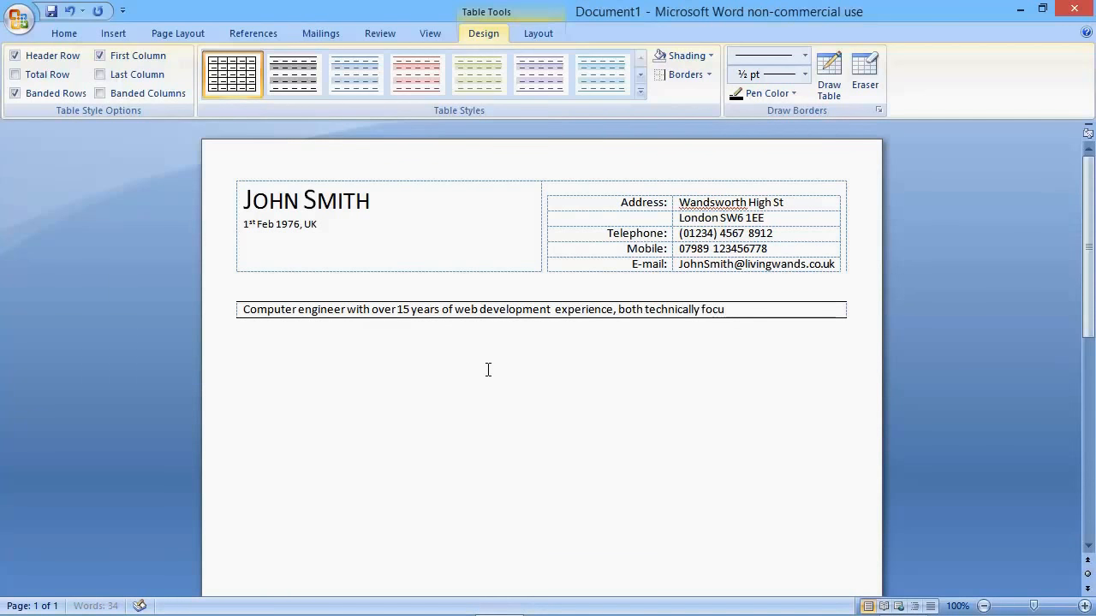
type("sed and customer oriena")
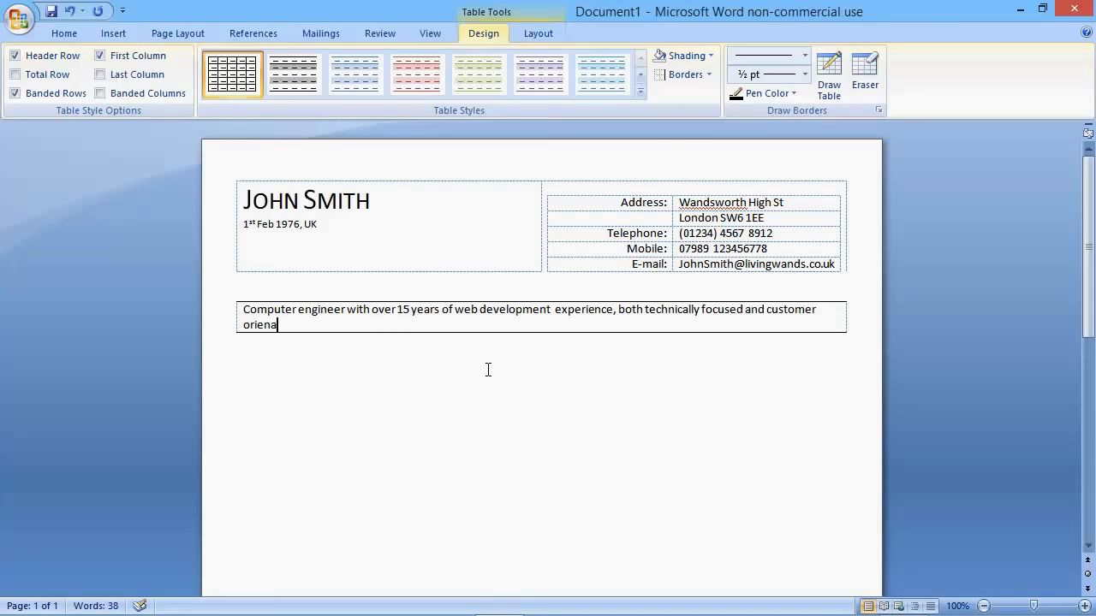
key("BackSpace")
type("tated. I am looking f")
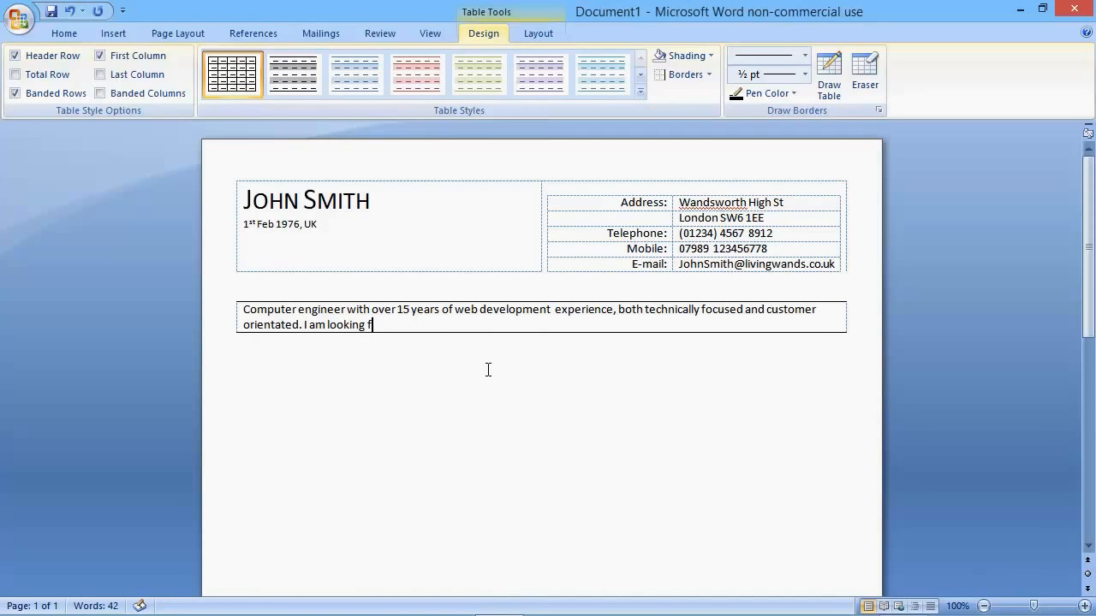
type("or a career that is b")
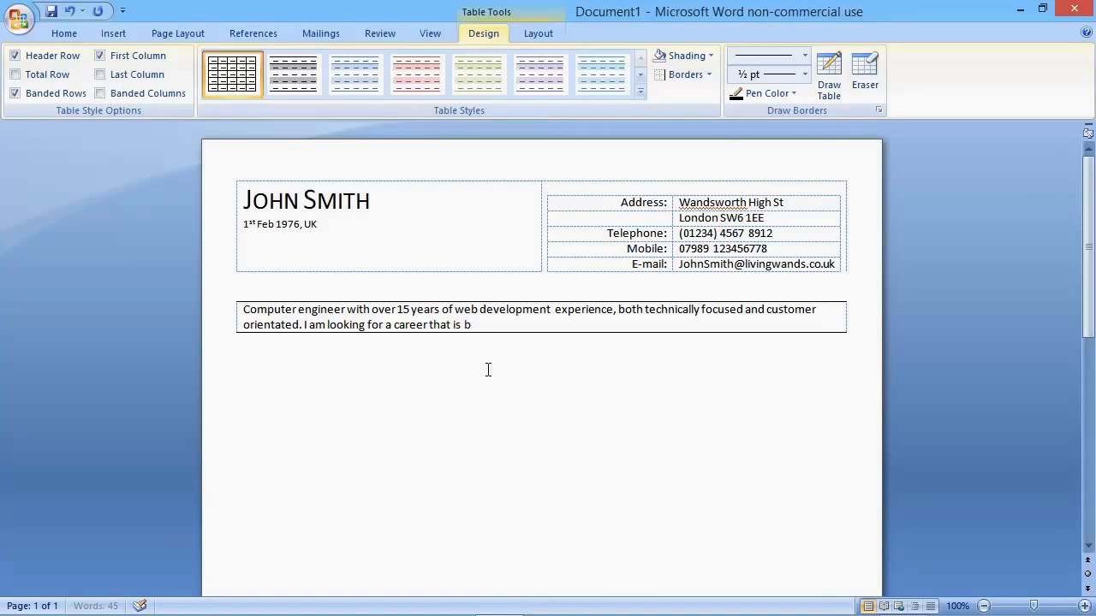
type("oth chall")
type("engin a")
type("g and rewar")
type("d.")
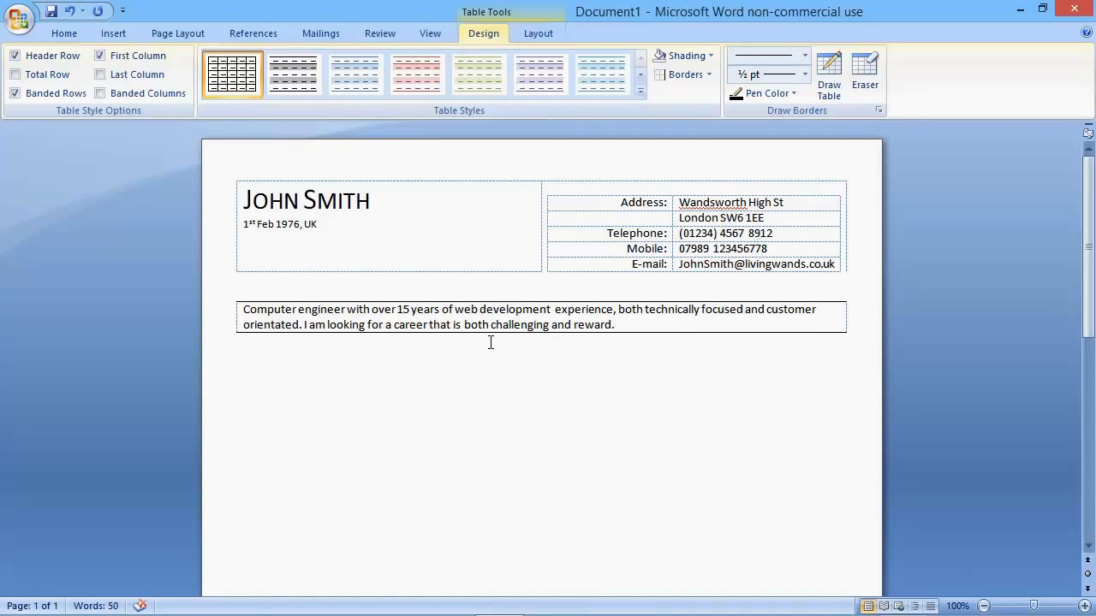
Step: Enlarge the whole profile text to 12 pt and make it bold
left_click_drag(631, 325, 249, 314)
left_click(65, 29)
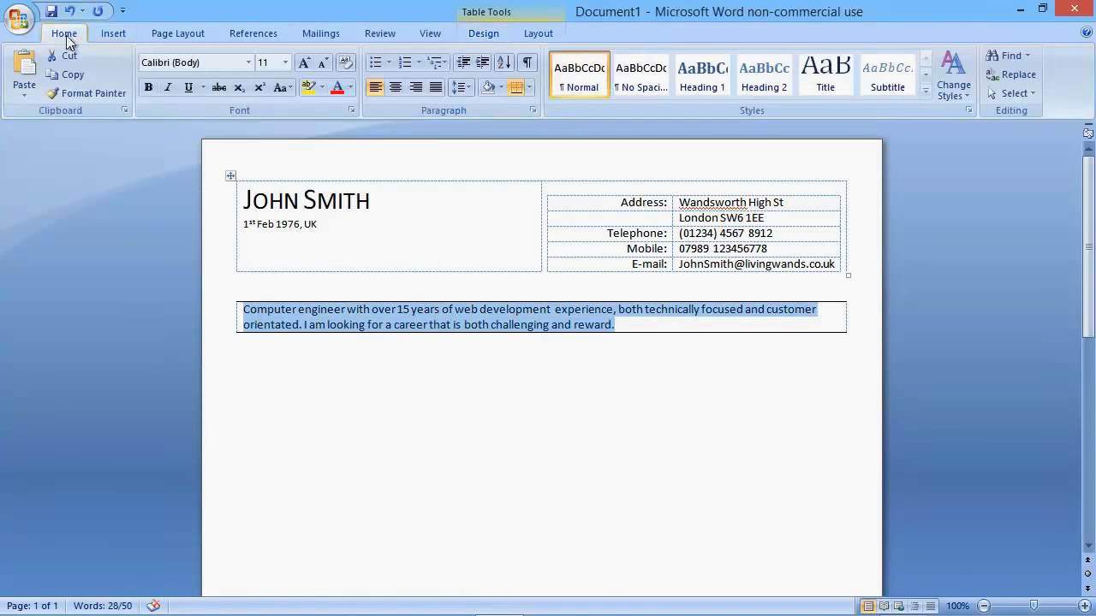
left_click(304, 63)
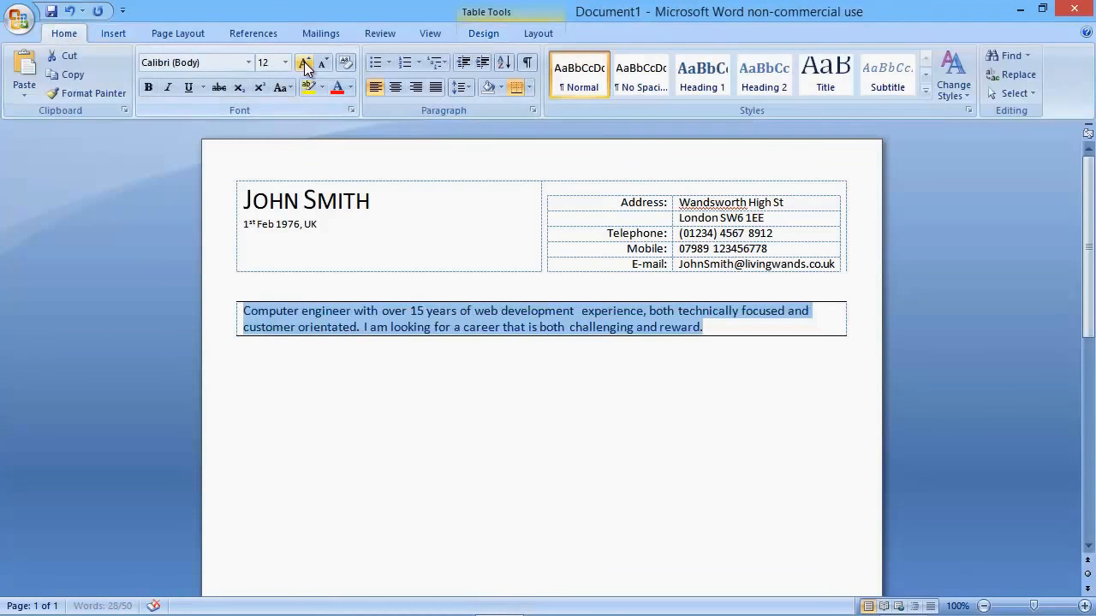
left_click(148, 87)
Step: Add the heading "EMPLOYMENT DETAILS" below the profile table and make it bold
left_click(416, 364)
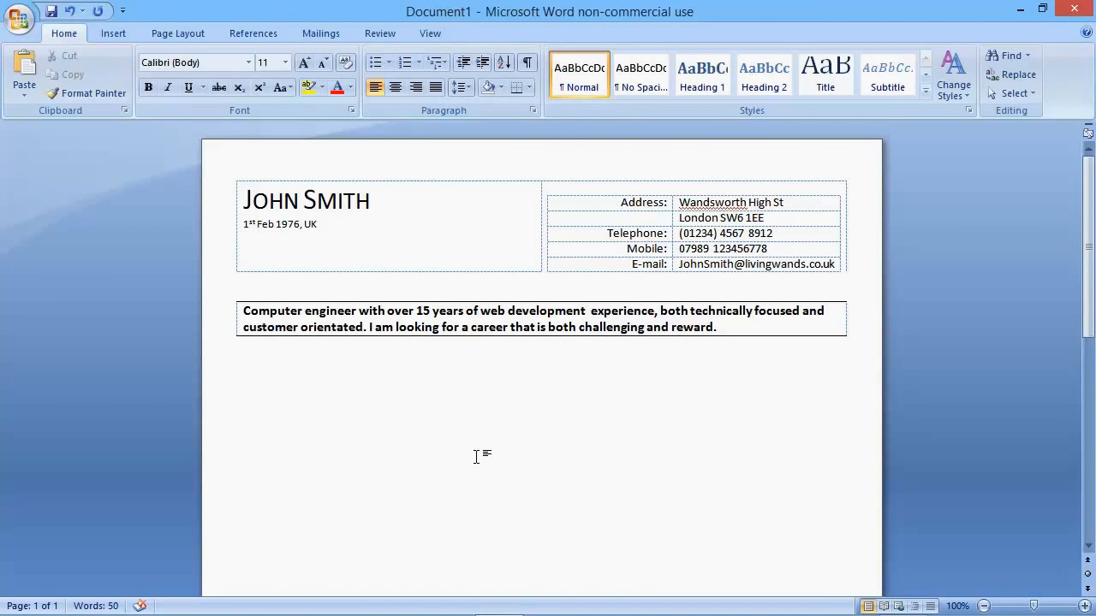
type("EMPLOYMENT DE")
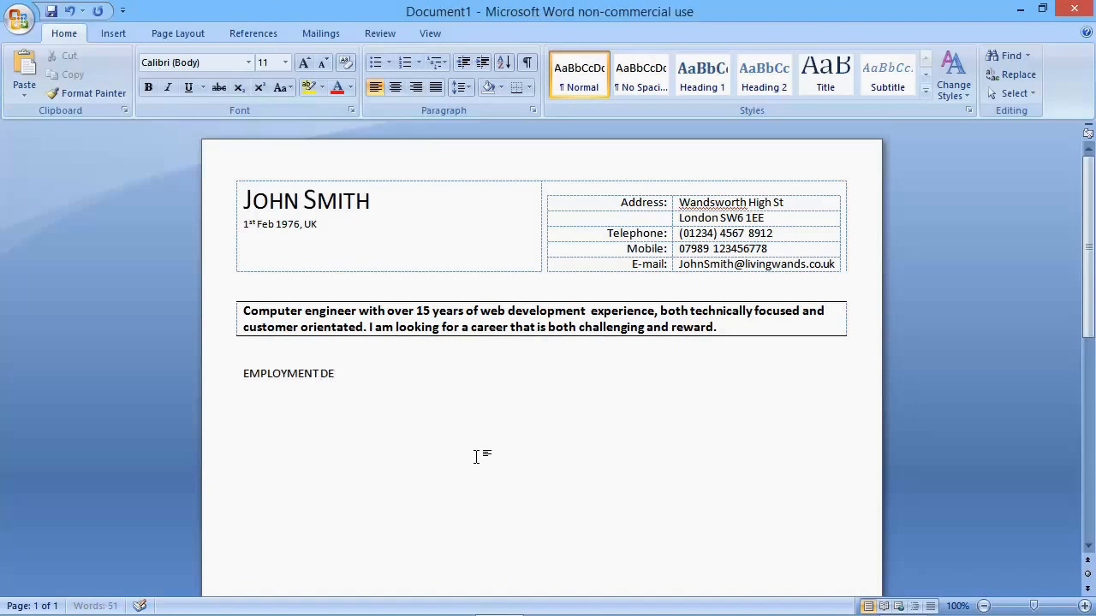
type("TAILS")
left_click_drag(374, 374, 259, 370)
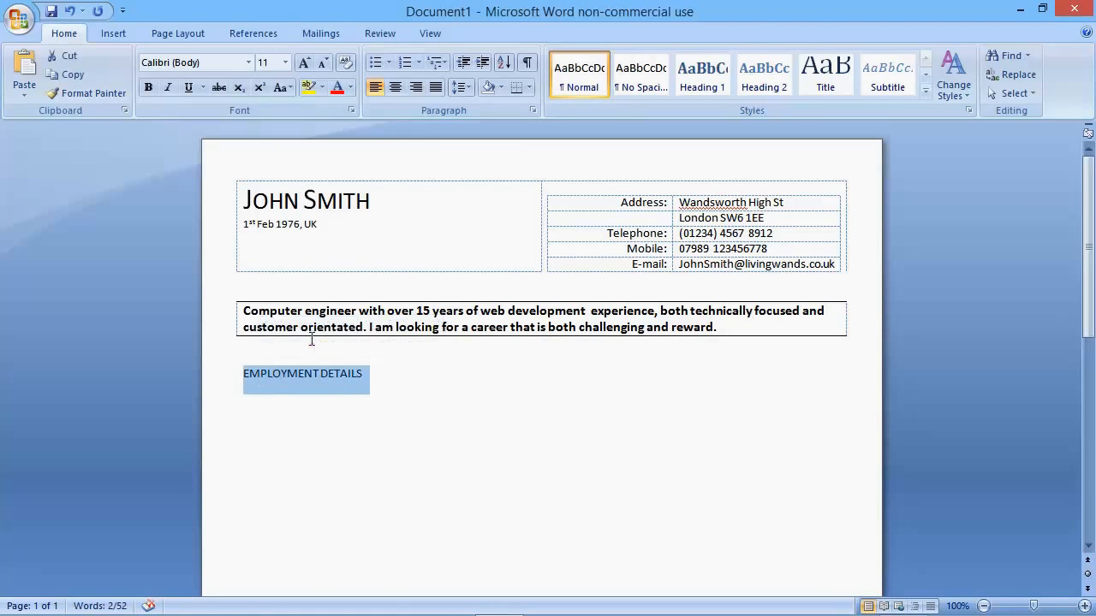
key("ctrl+b")
left_click(387, 374)
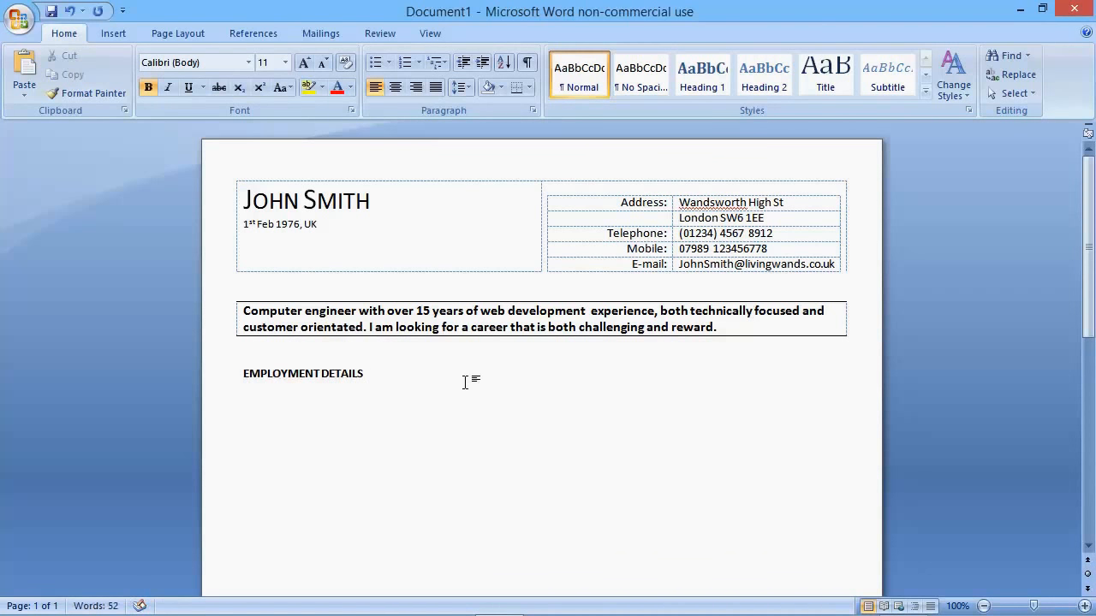
Step: Add blank lines below the "EMPLOYMENT DETAILS" heading and underline the heading paragraph with a full-width bottom border
key("Return")
key("Return")
key("Return")
key("Return")
key("Return")
key("Return")
left_click(370, 375)
left_click(517, 89)
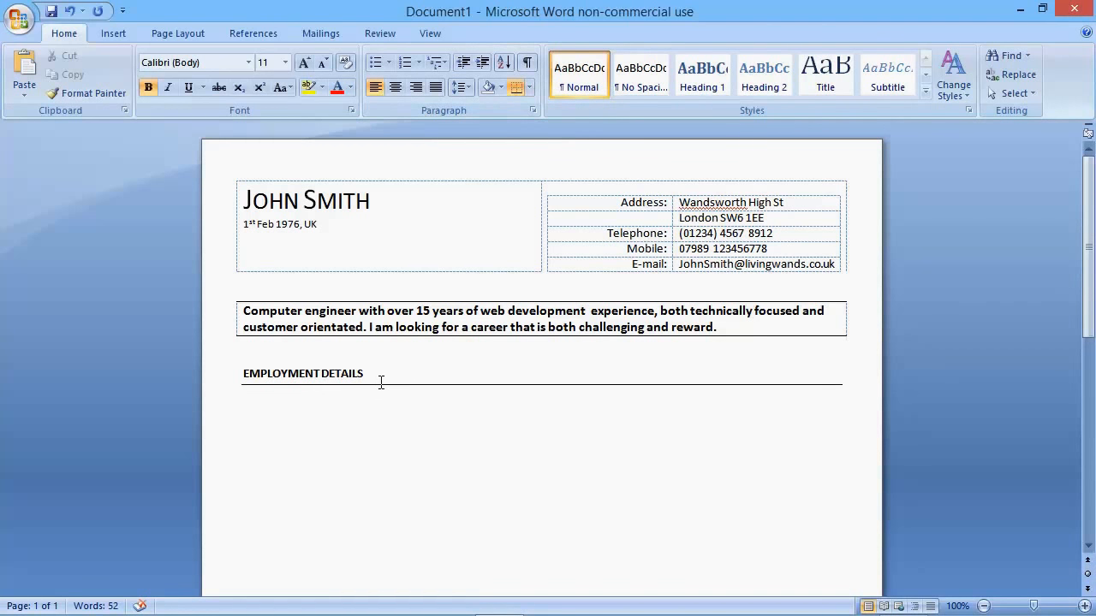
Step: Set the font size of the "EMPLOYMENT DETAILS" heading to 14 pt
left_click_drag(377, 377, 278, 377)
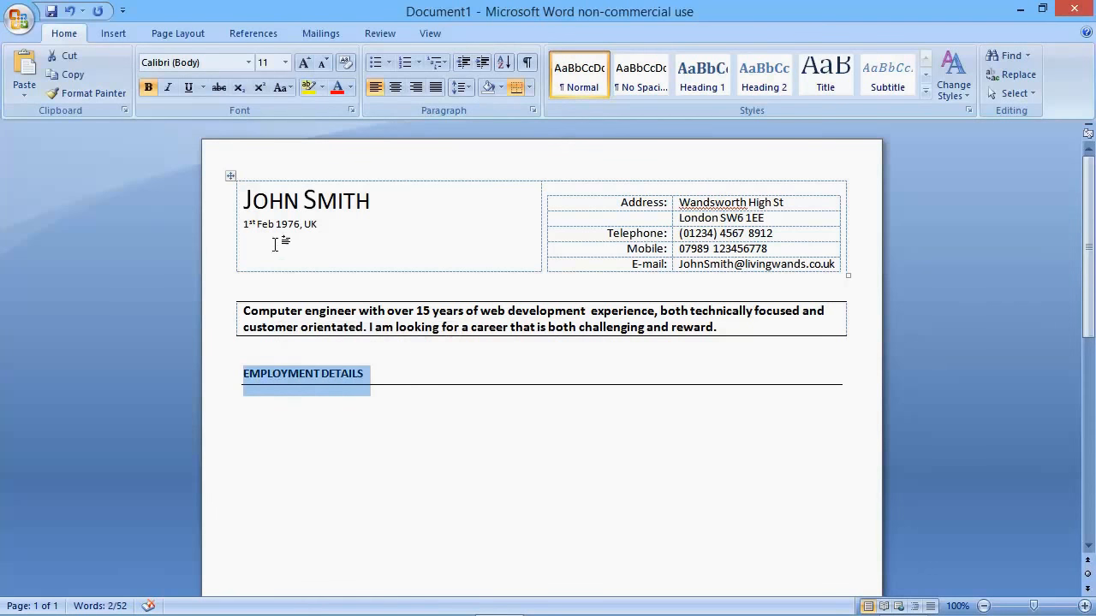
left_click(285, 62)
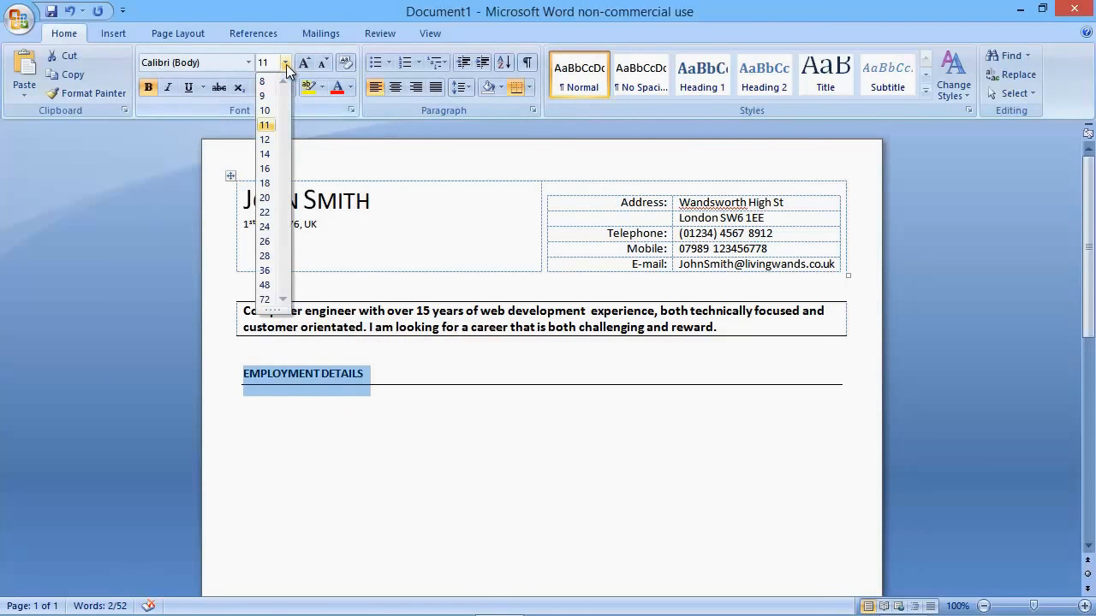
left_click(264, 154)
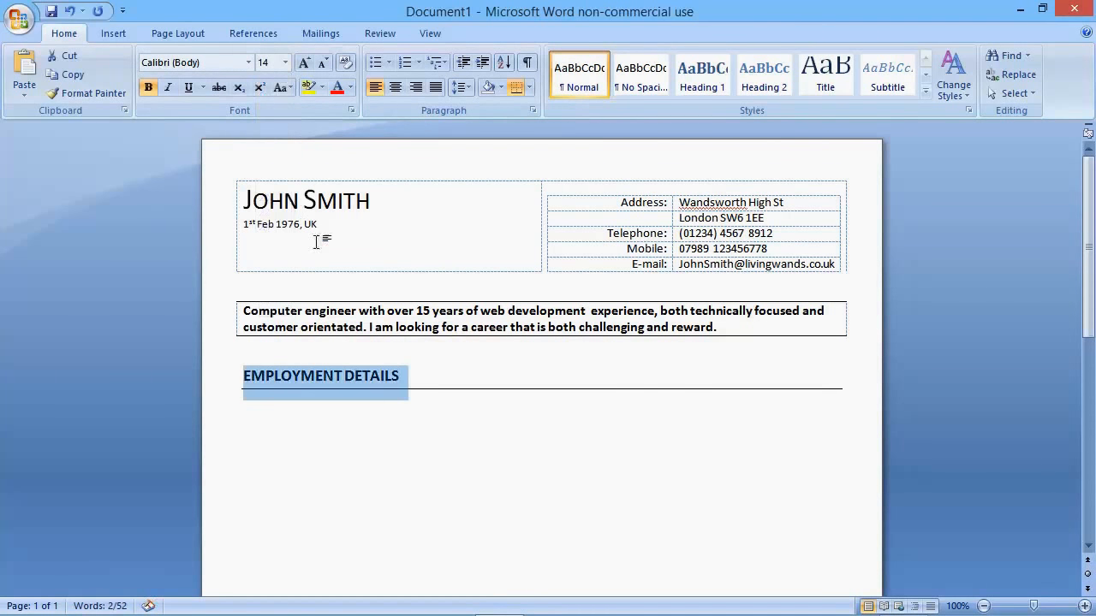
Step: Insert a table with two columns and one row below the employment heading and remove all its borders
left_click(288, 405)
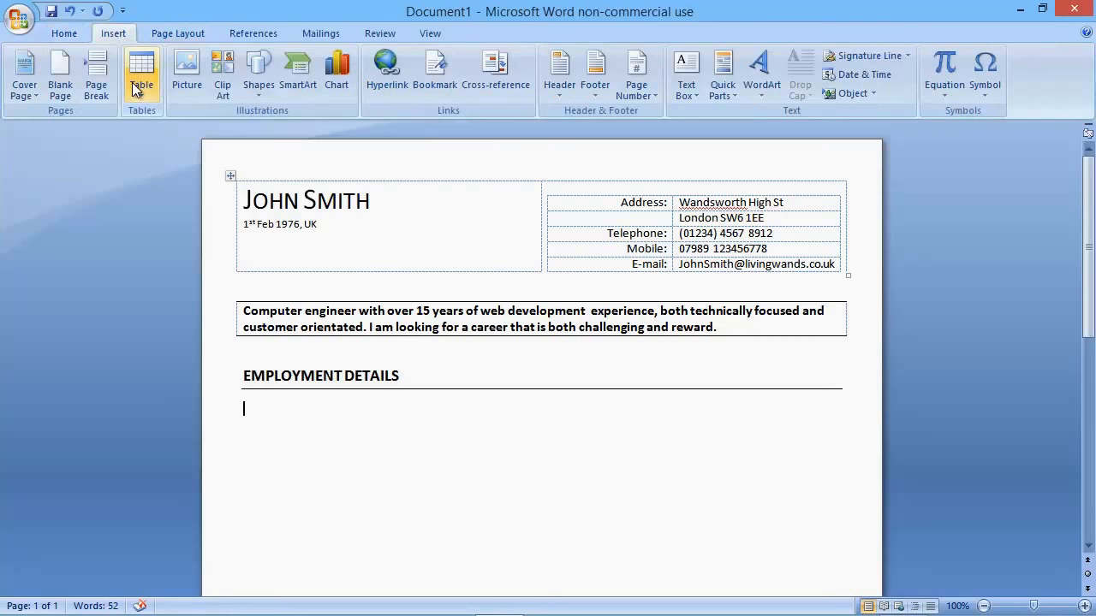
left_click(139, 86)
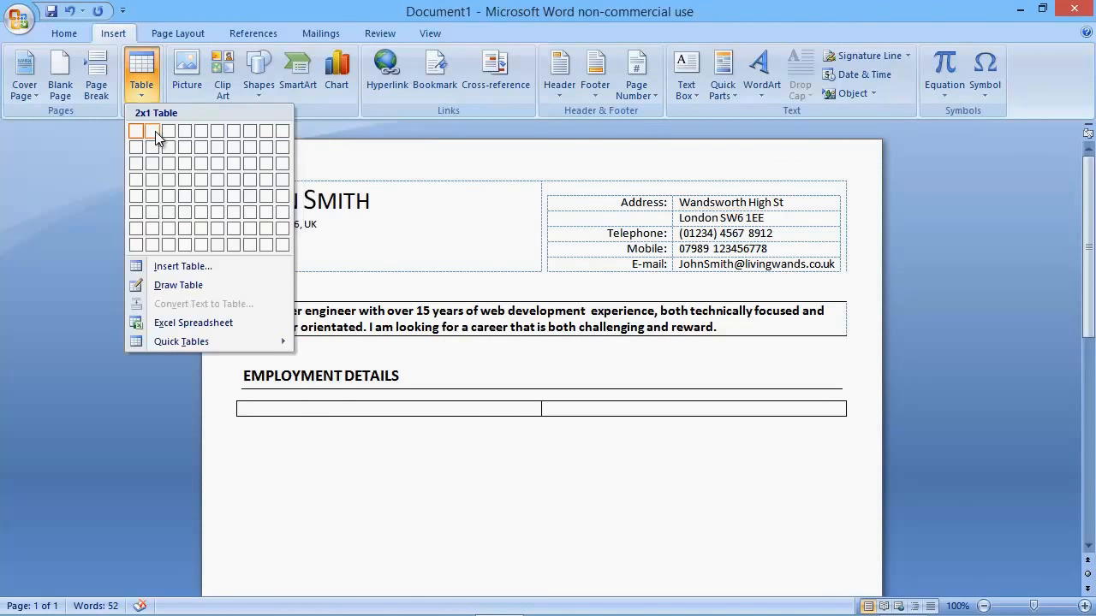
left_click(154, 133)
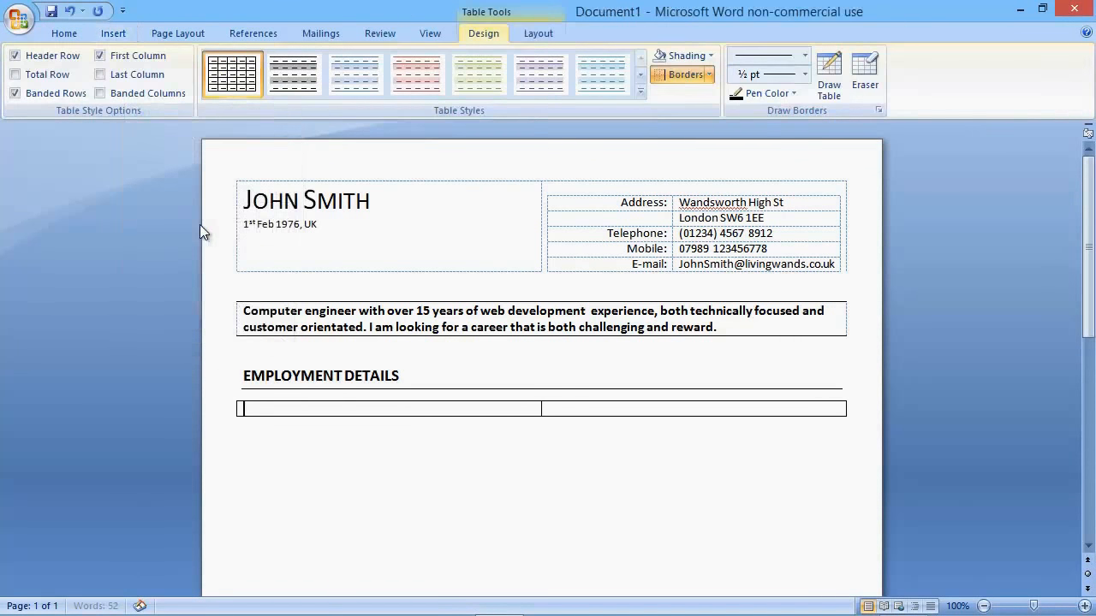
left_click(223, 407)
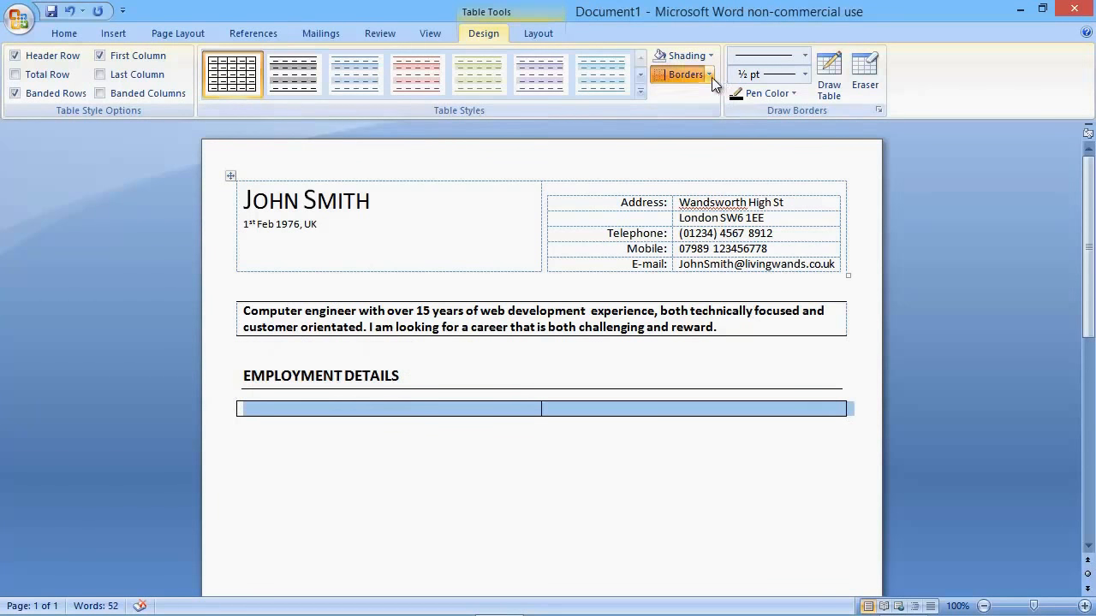
left_click(709, 75)
left_click(693, 172)
left_click(475, 540)
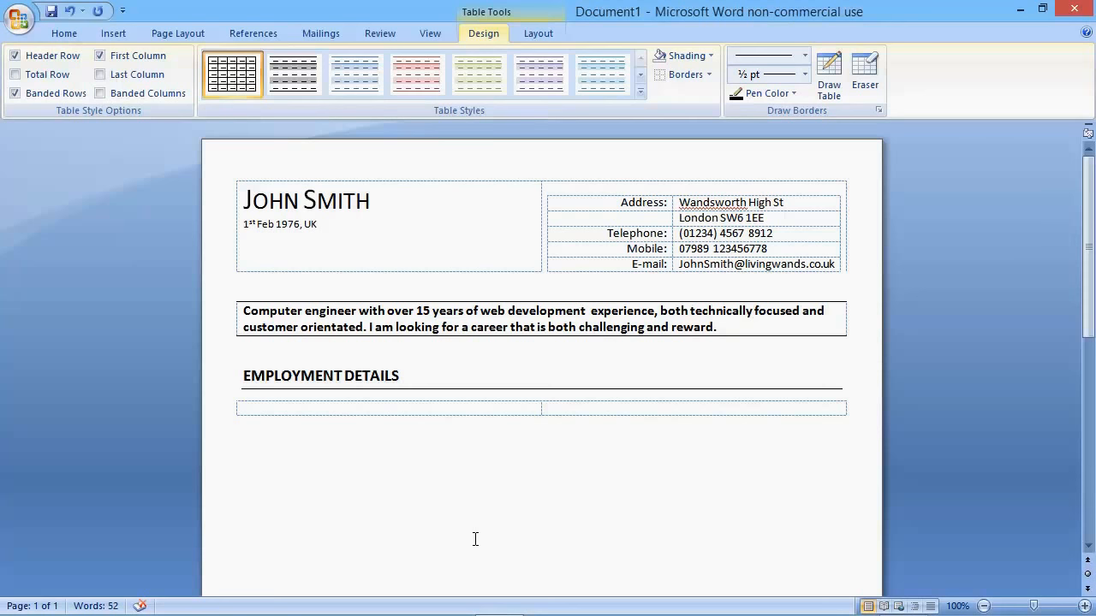
Step: Enter the company name "RoadToTheWeb Ltd" in the first cell of the employment table and start a new line under it
type("RoadToTh")
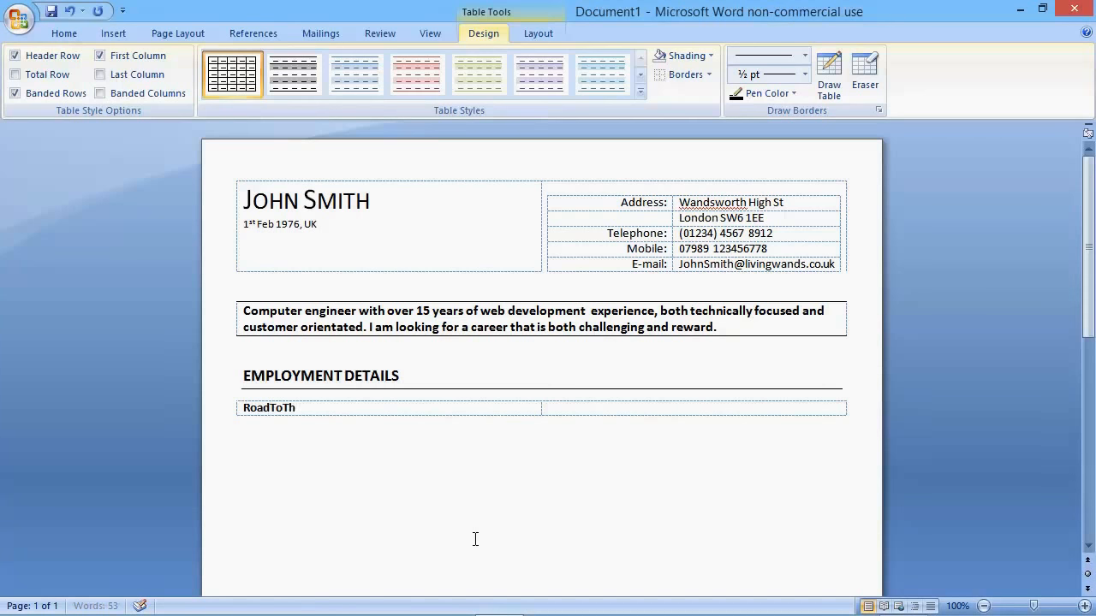
type("eWeb Ltd")
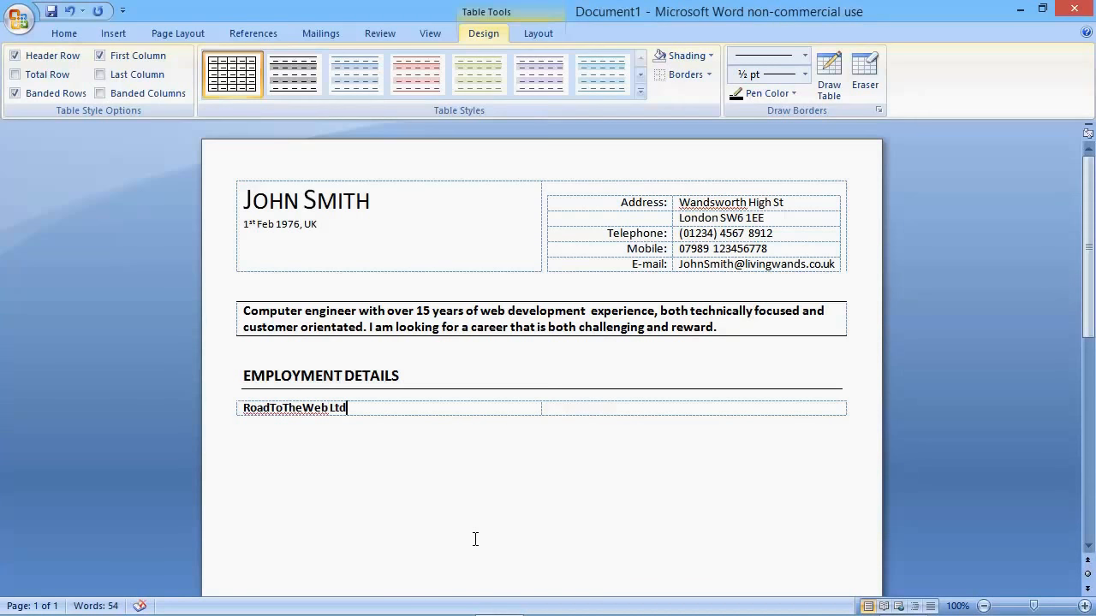
key("Return")
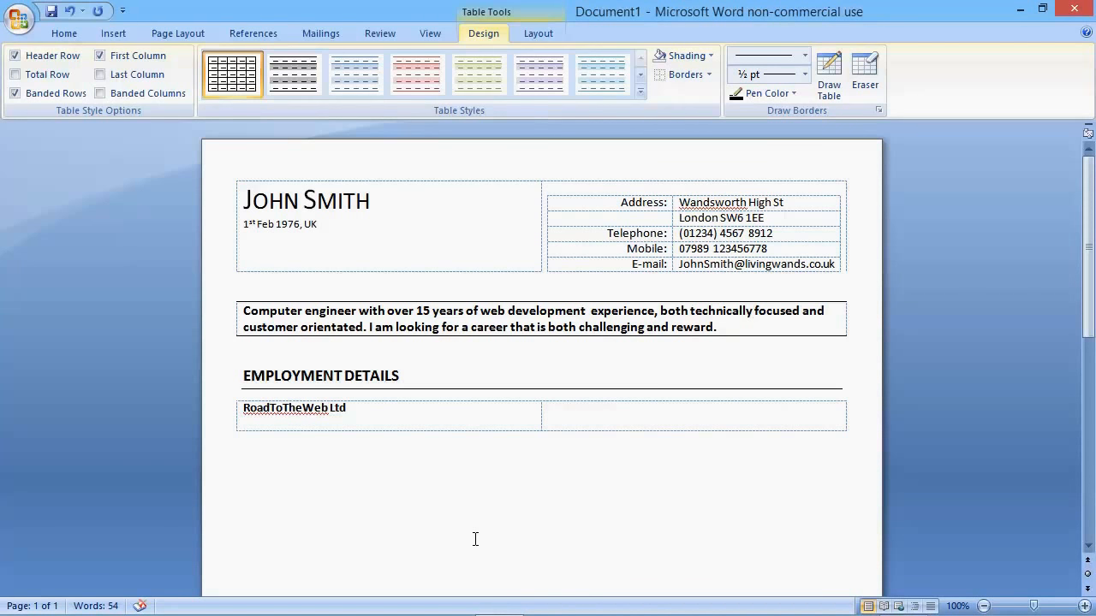
Step: Add the line "Job Title: Senior Web Developer" under the company name in the first cell
type("Job Title: Se")
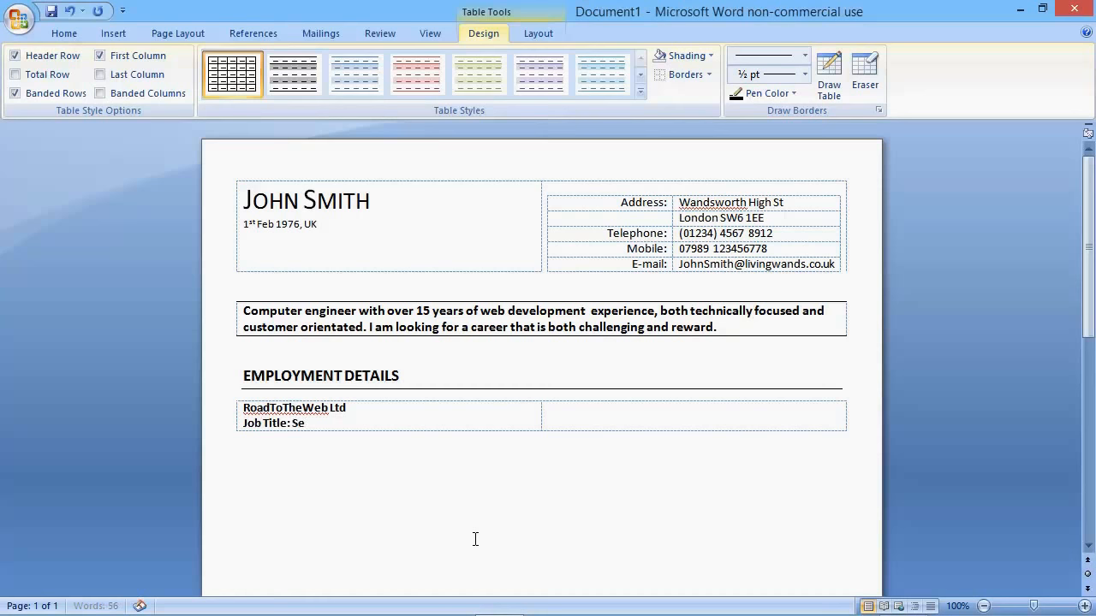
type("nioer Web Developer")
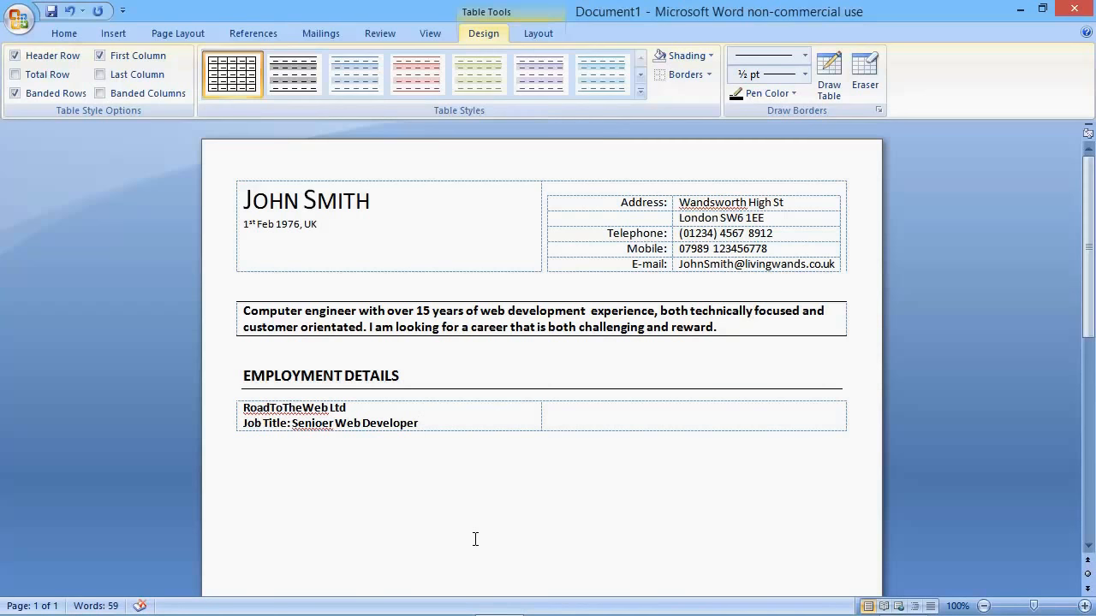
key("Left")
key("Left")
key("Left")
key("Left")
key("Left")
key("Left")
key("Left")
key("Delete")
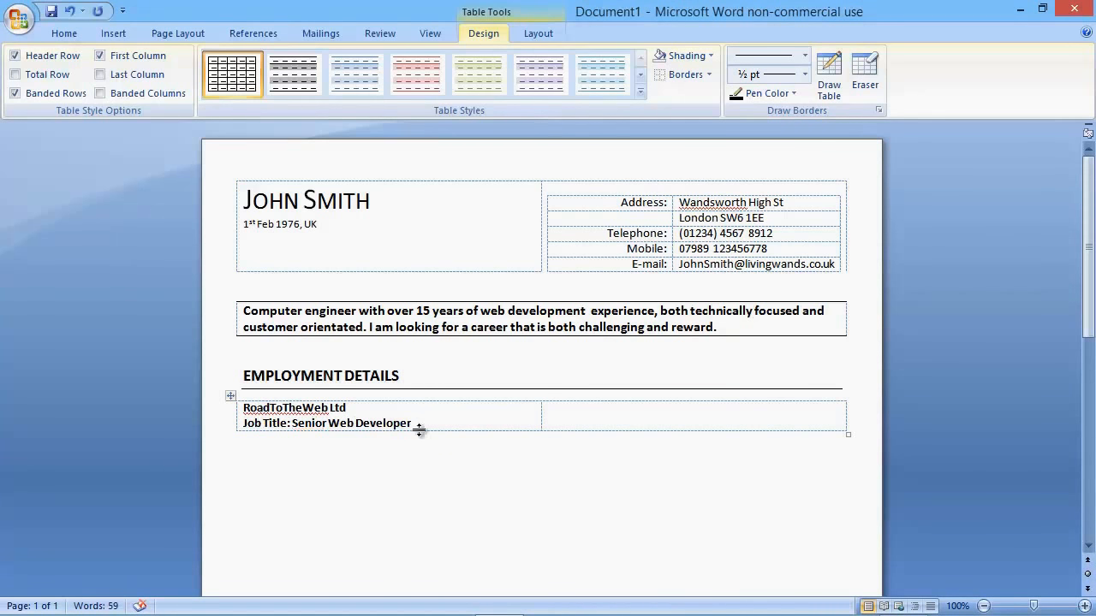
Step: Remove the bold formatting from the company name and job title lines
left_click_drag(425, 425, 250, 403)
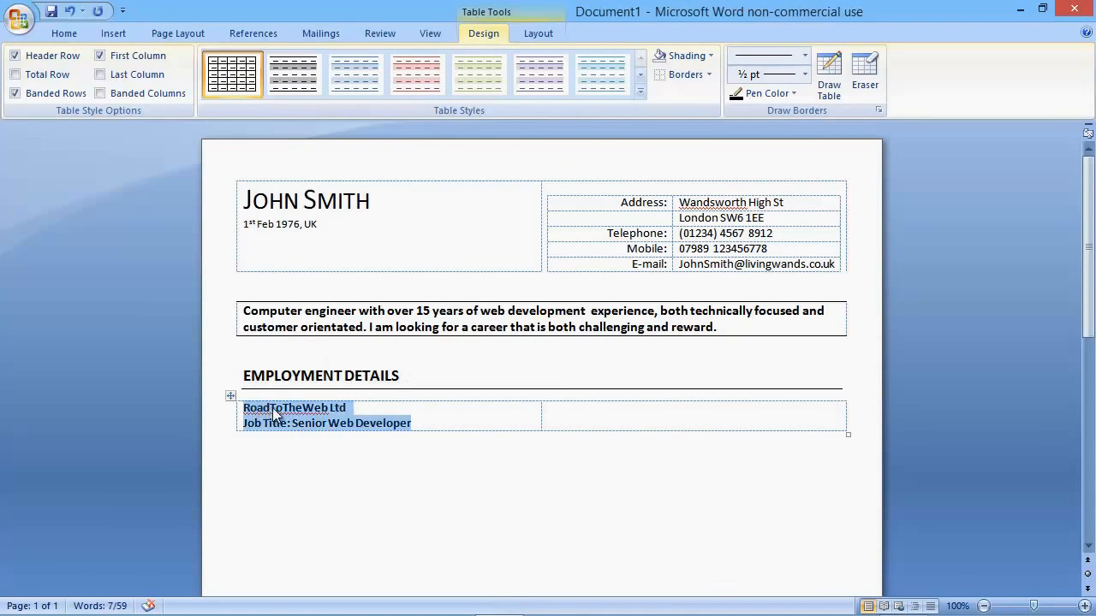
key("ctrl+b")
left_click(633, 418)
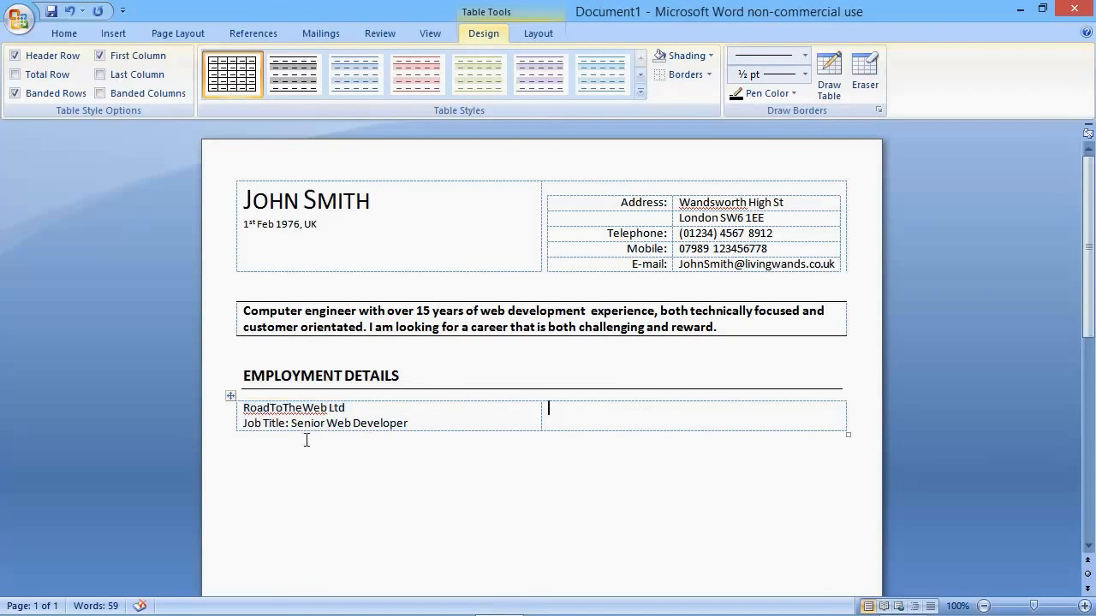
key("Left")
left_click_drag(281, 425, 245, 425)
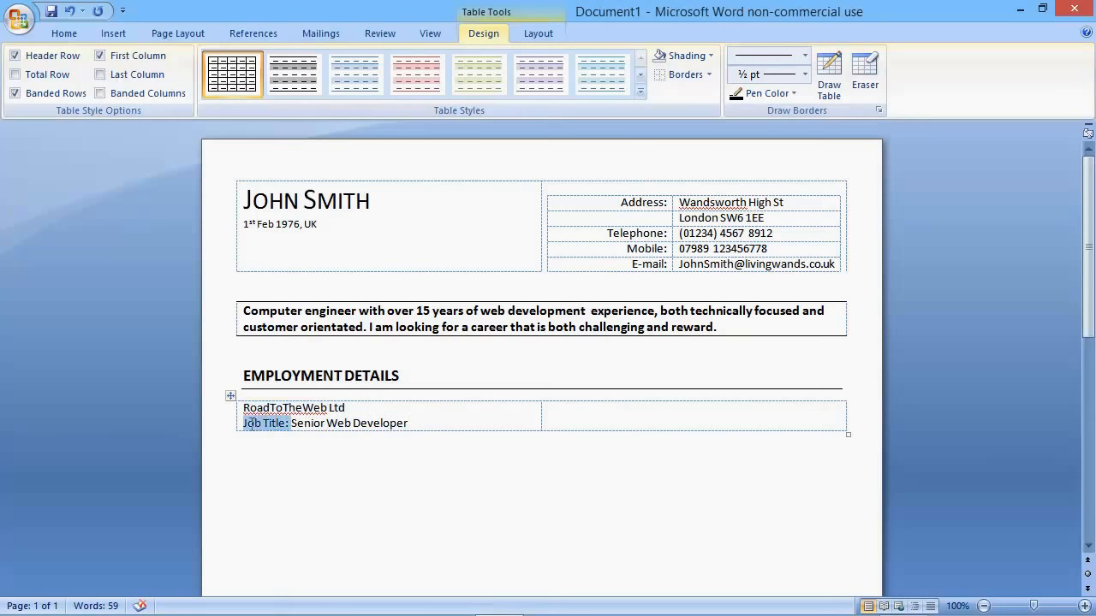
key("ctrl+b")
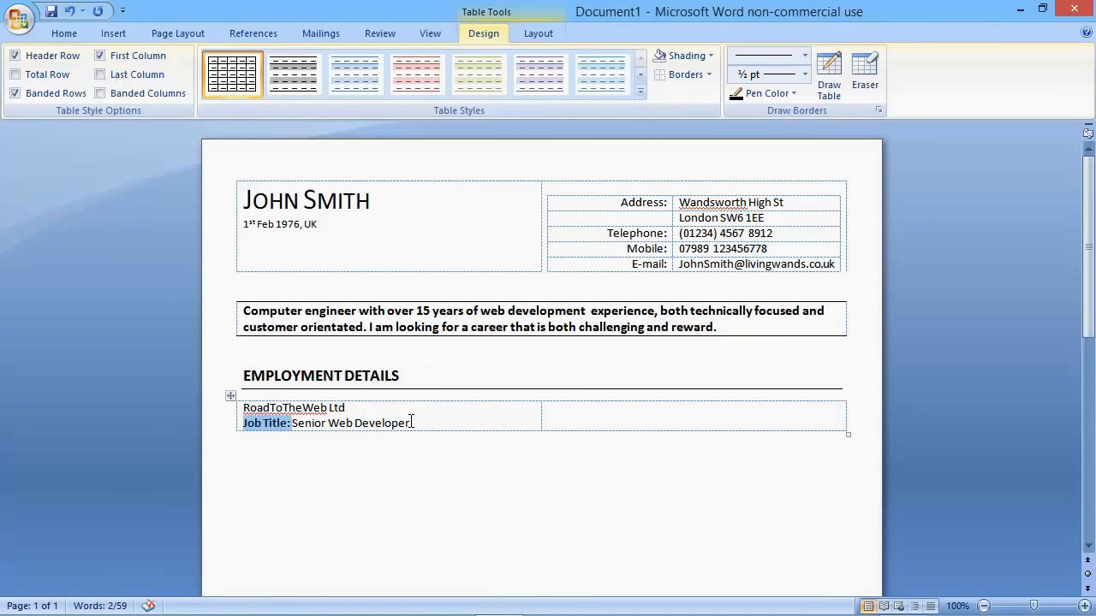
left_click(414, 422)
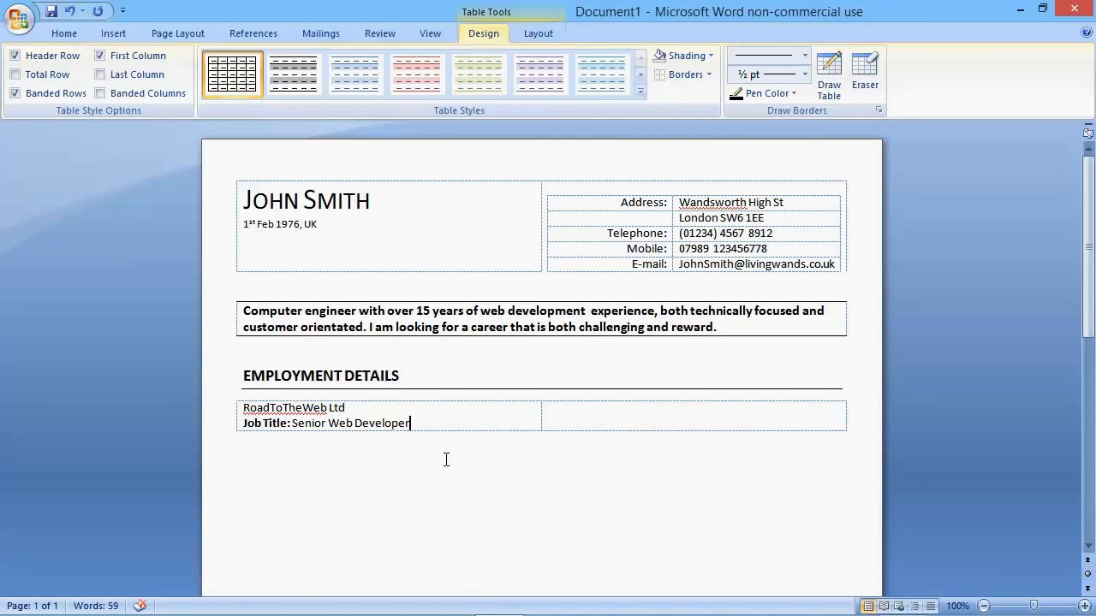
key("ctrl+z")
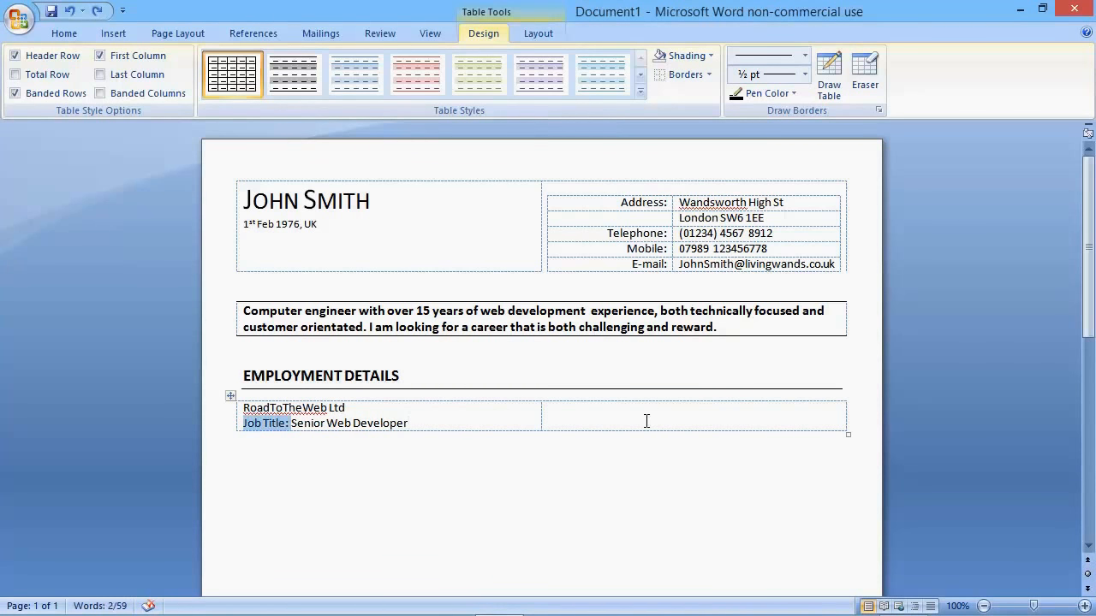
Step: Enter the employment period "1st Jan 09 to current" in the second cell of the employment table
left_click(646, 420)
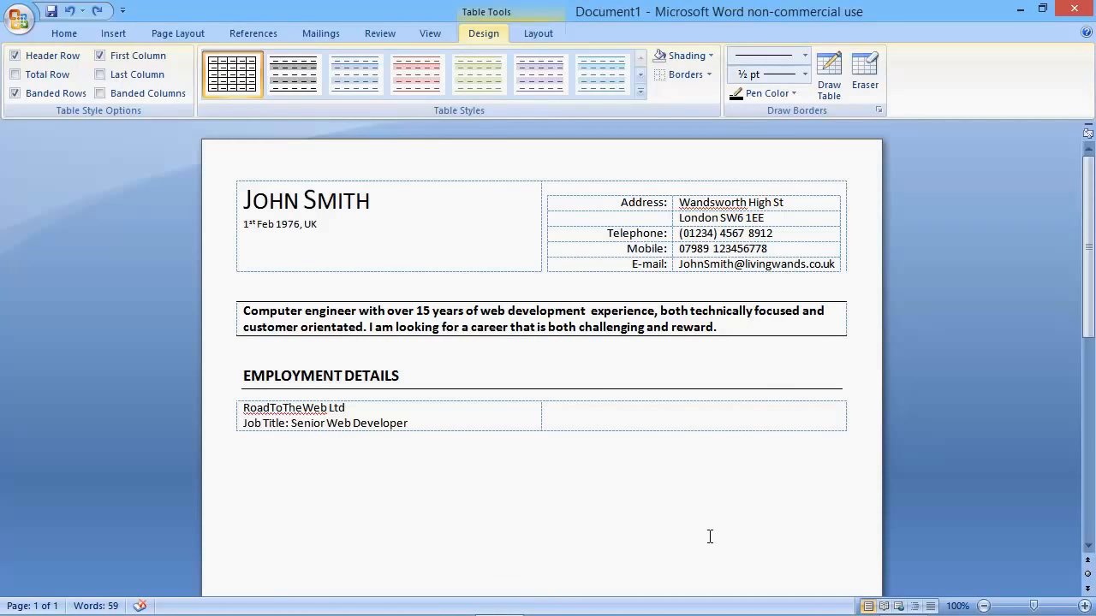
type("1st Jan 09  to  c")
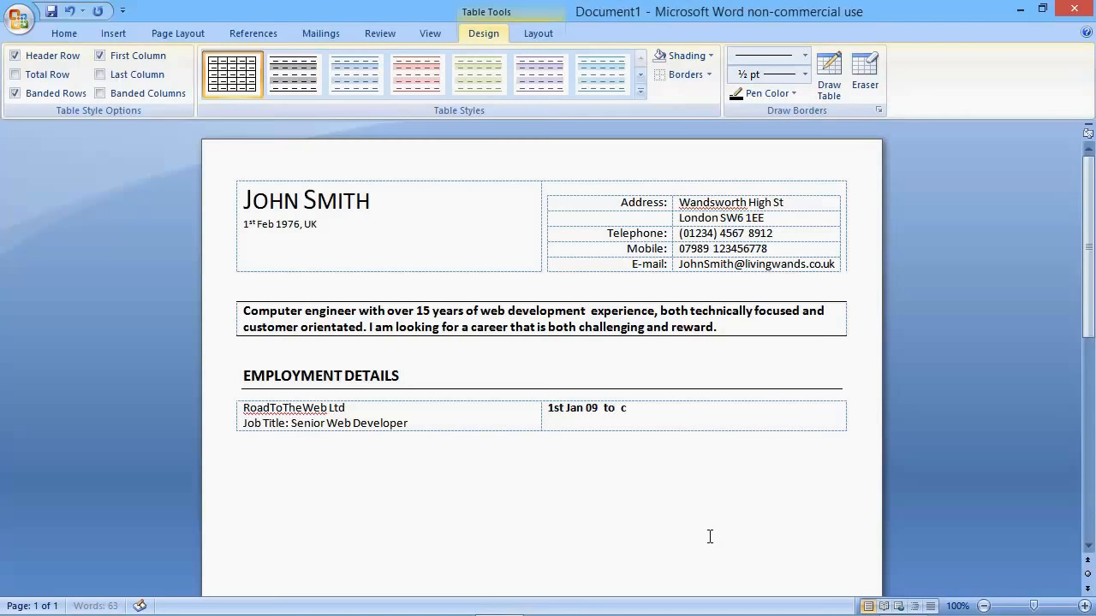
type("urrent")
Step: Remove the bold from the employment period and right-align it in its cell
left_click_drag(663, 413, 544, 409)
key("ctrl+b")
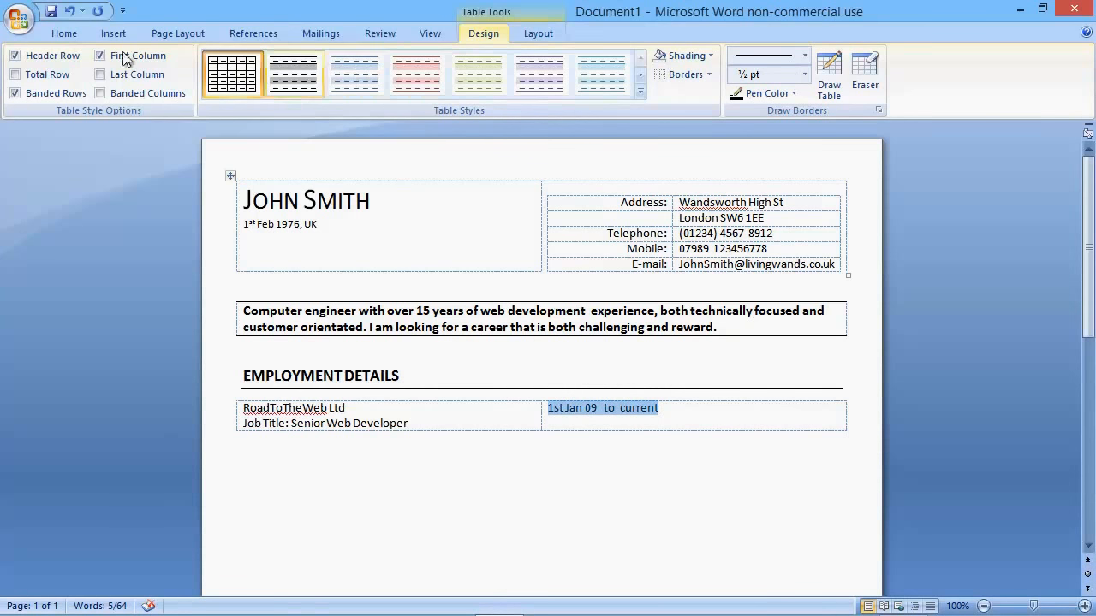
left_click(64, 34)
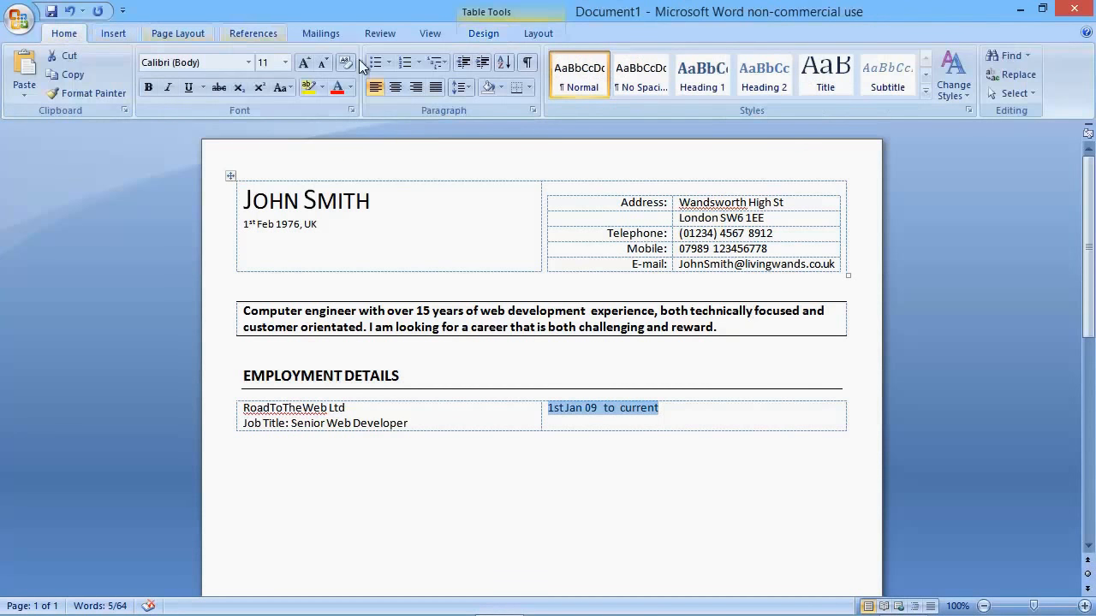
left_click(412, 87)
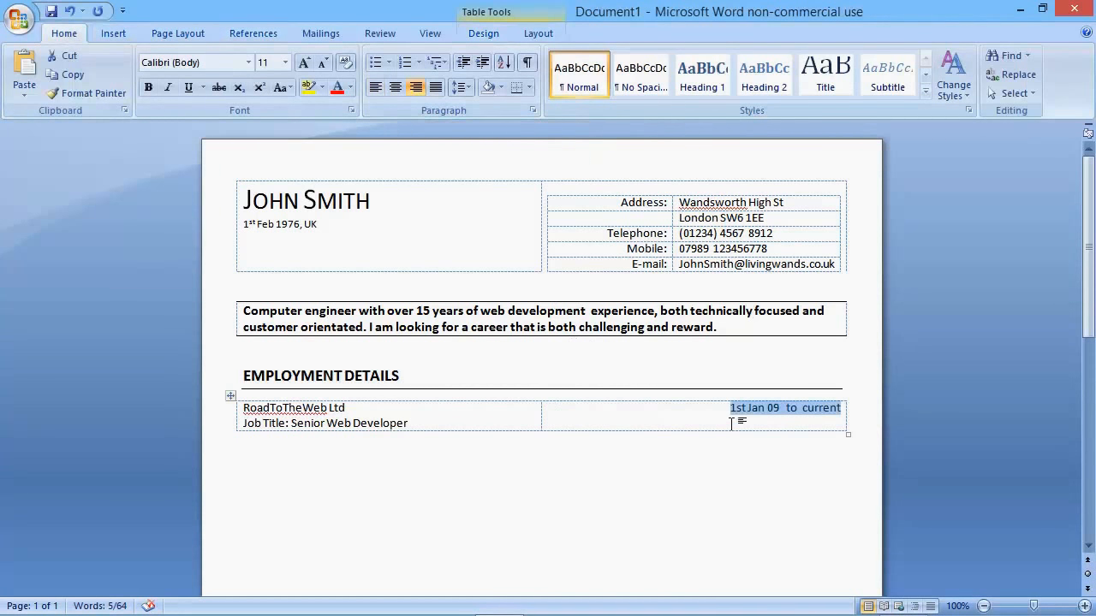
left_click(249, 460)
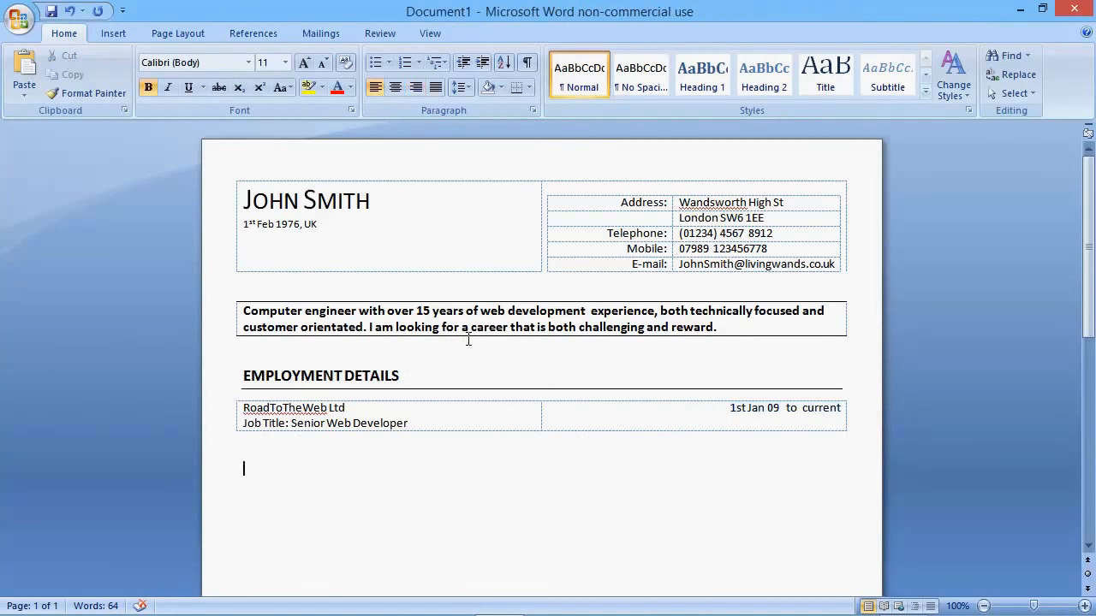
Step: Shade the whole employment table with the theme colour White, Background 1, Darker 5%
scroll(469, 340, "down", 2)
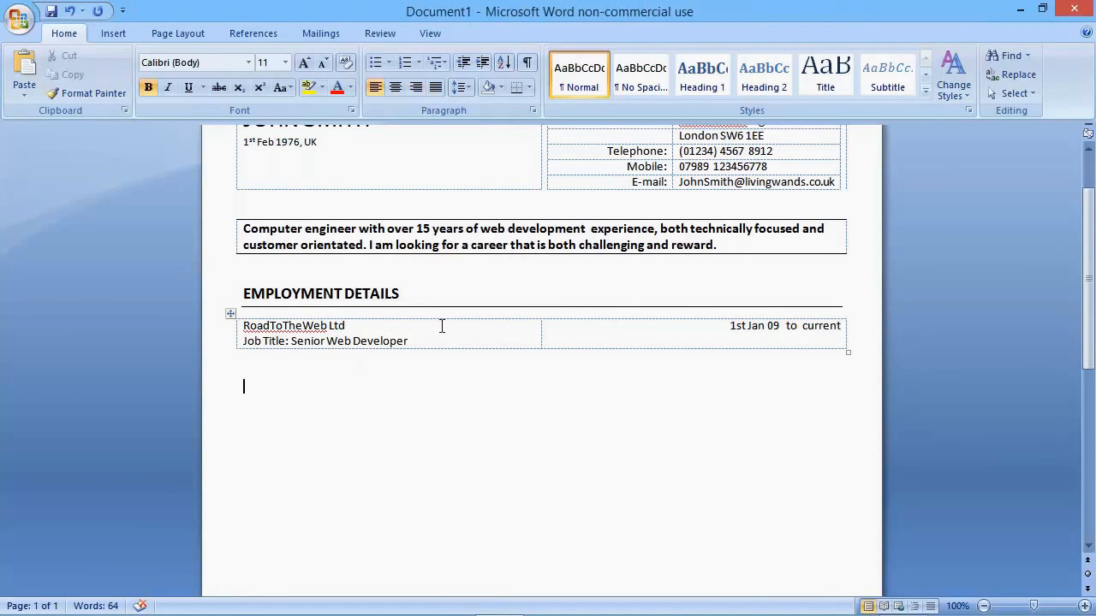
left_click(231, 313)
left_click(492, 34)
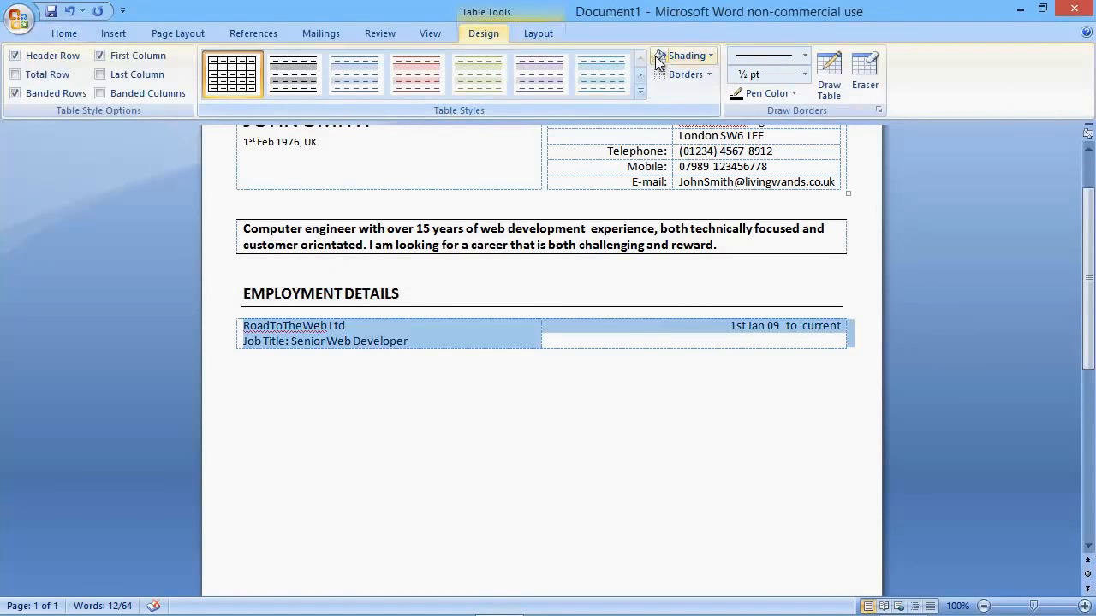
left_click(693, 56)
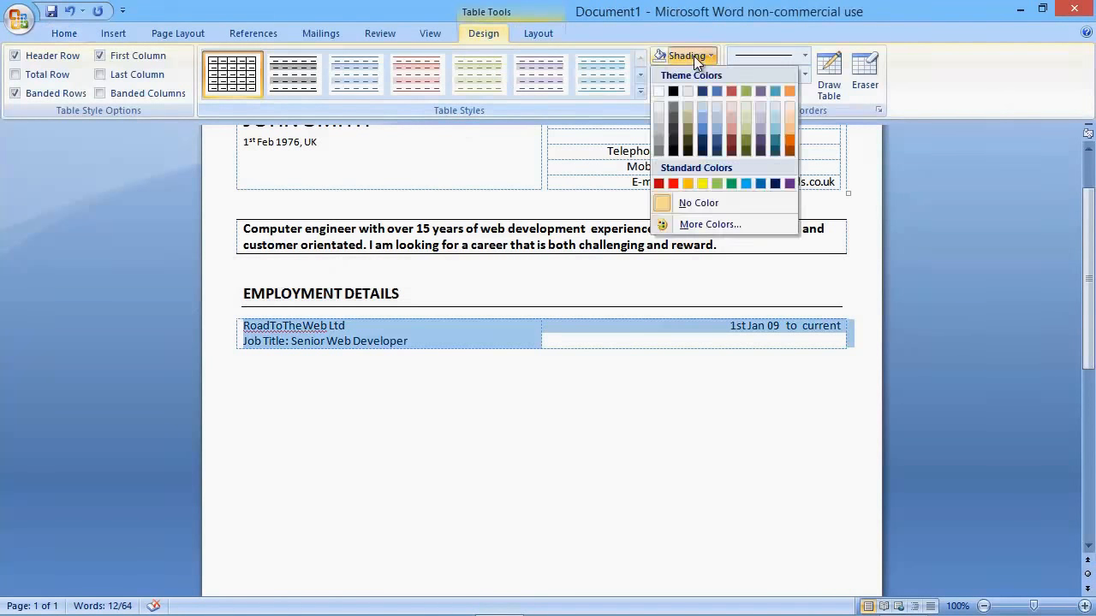
left_click(657, 112)
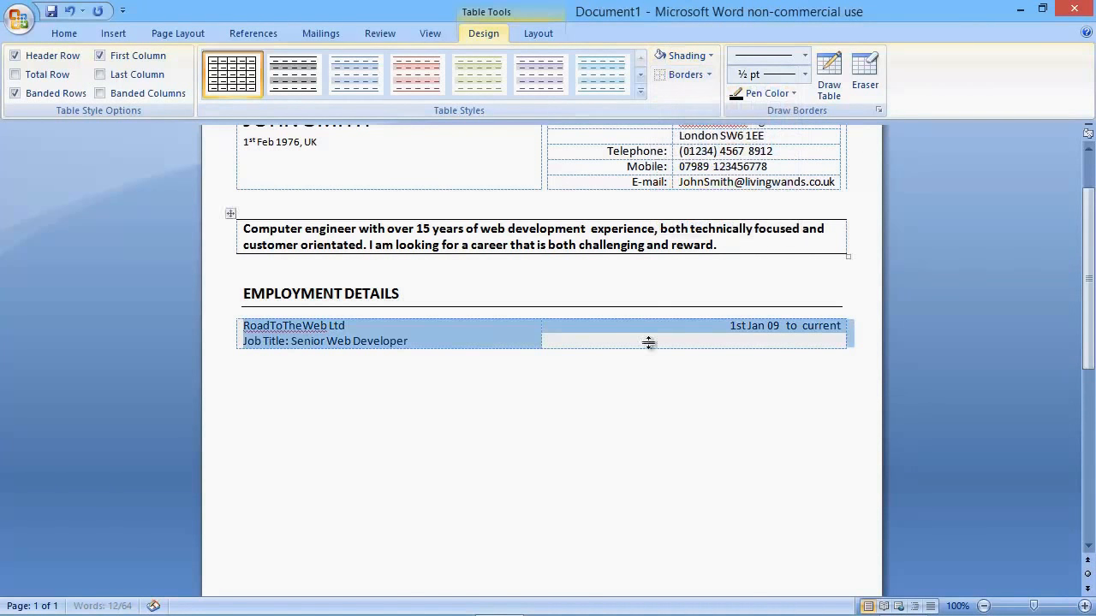
left_click(582, 342)
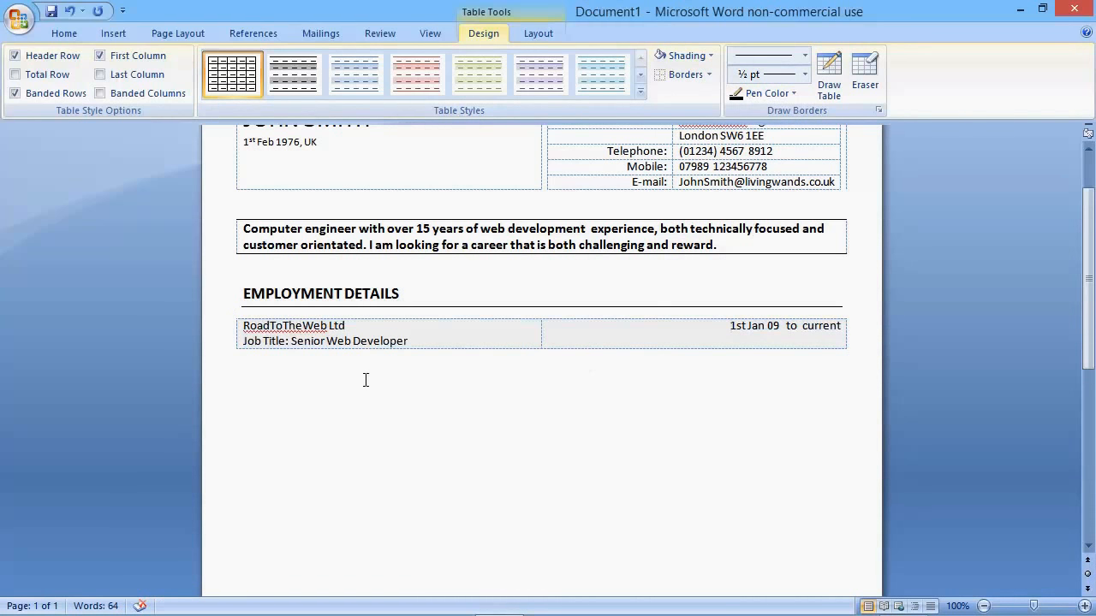
Step: Below the employment table, enter the line "Overall responsibility for the company's web development strategy." and start a new paragraph
left_click(291, 379)
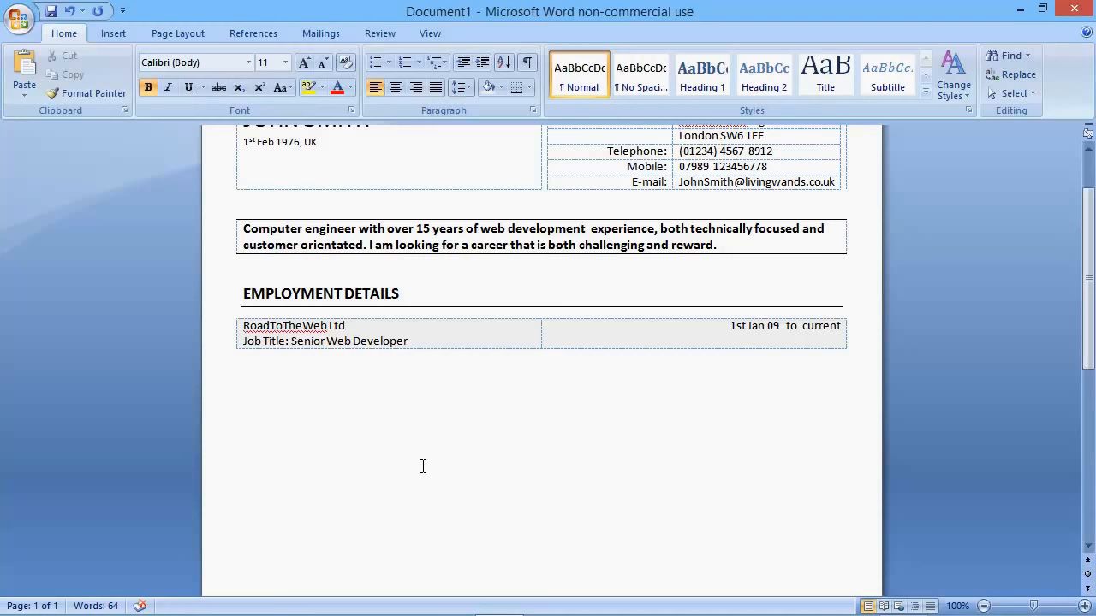
type("Overall respo")
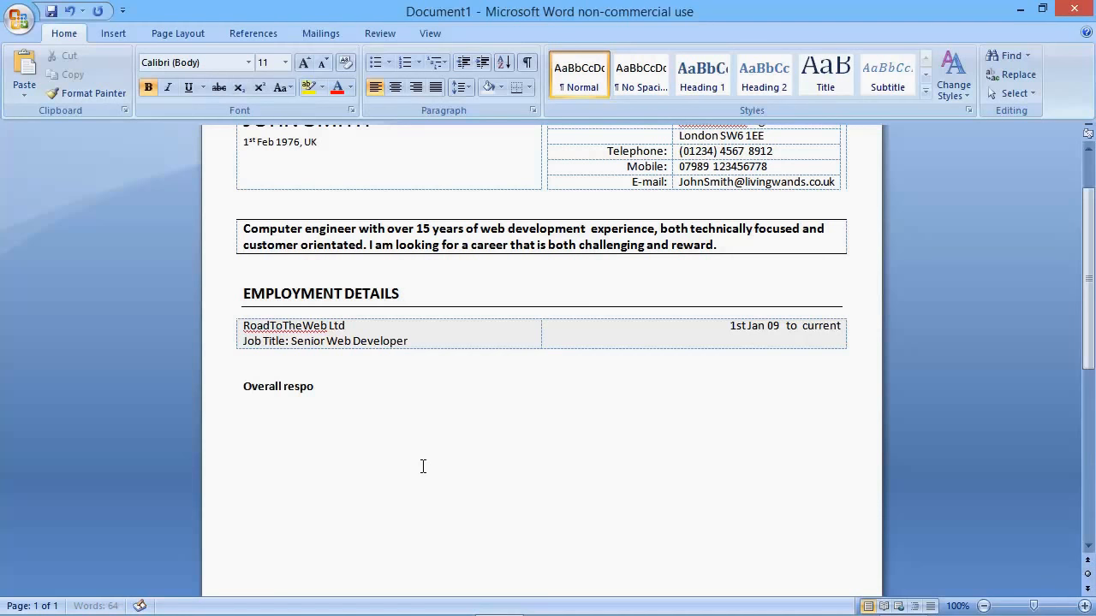
type("nsibility for the company's")
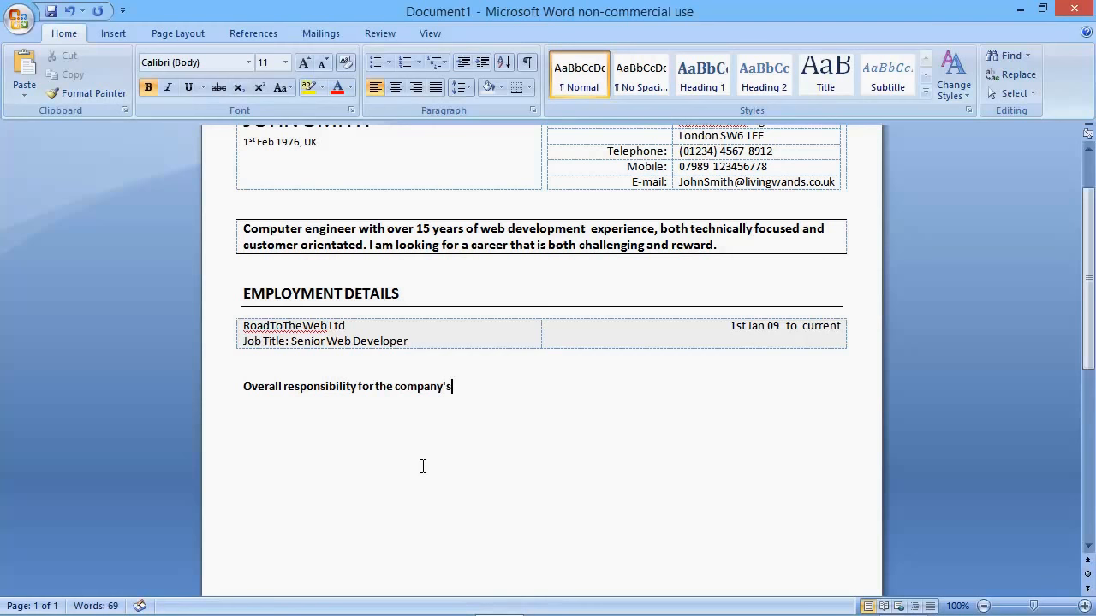
type(" web development")
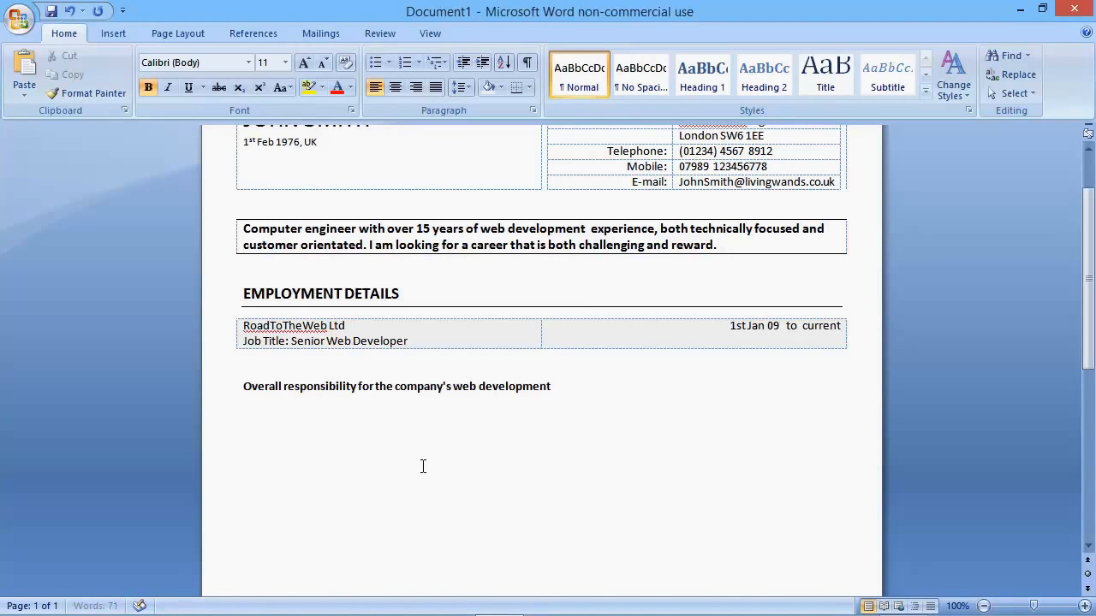
type(" strategy.")
key("Return")
Step: Add the second duty line "Responsible for the motivation and development of 10 members of staff." and start a new paragraph
type("Responsible for")
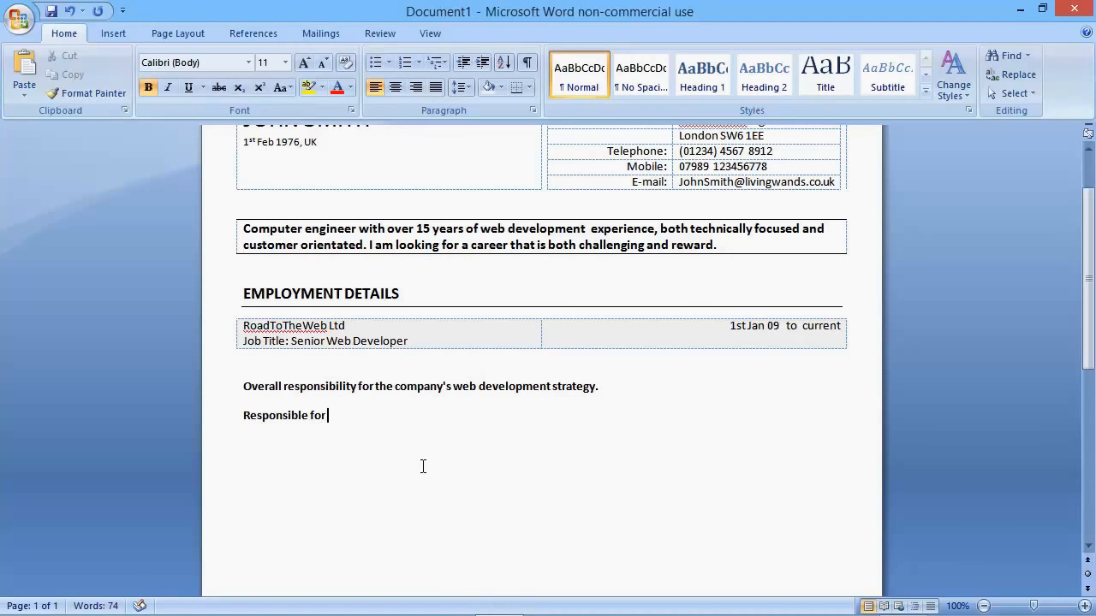
type(" the motivation and dev")
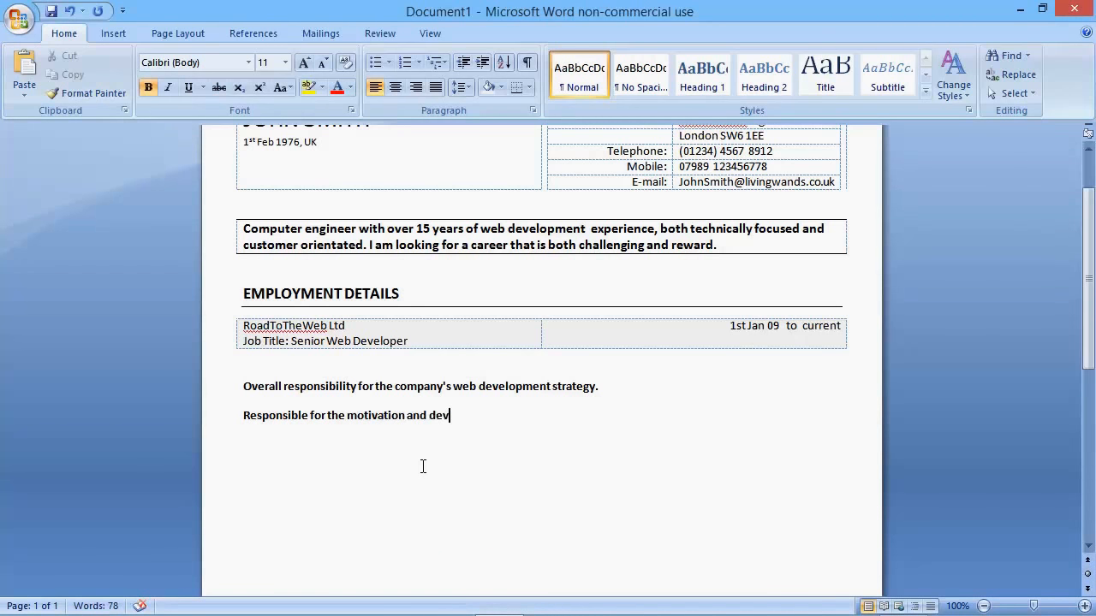
type("elopment")
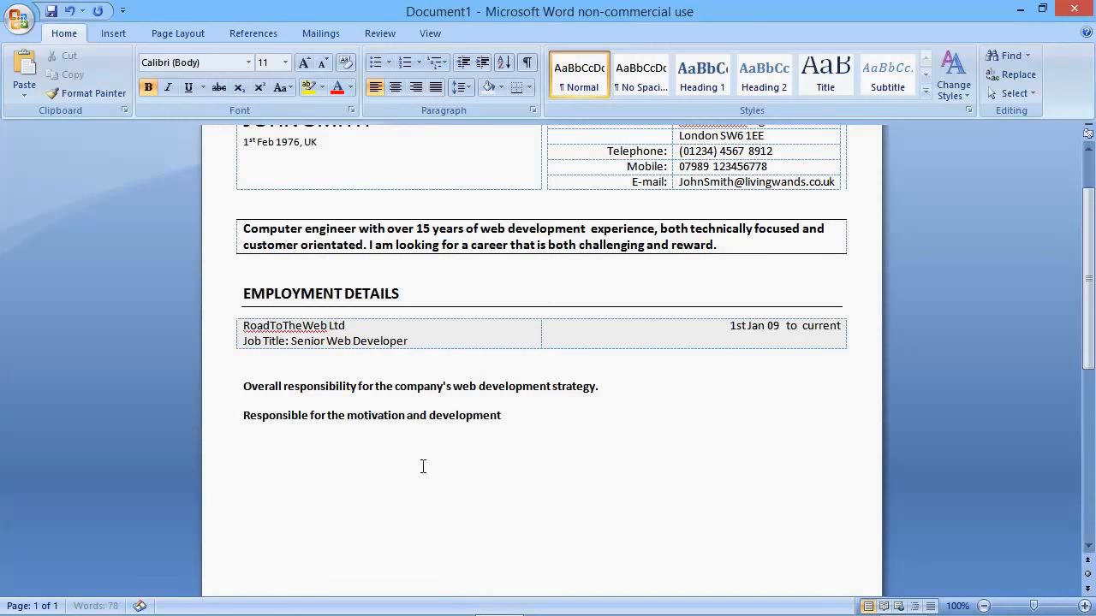
type(" of 10 members of staff")
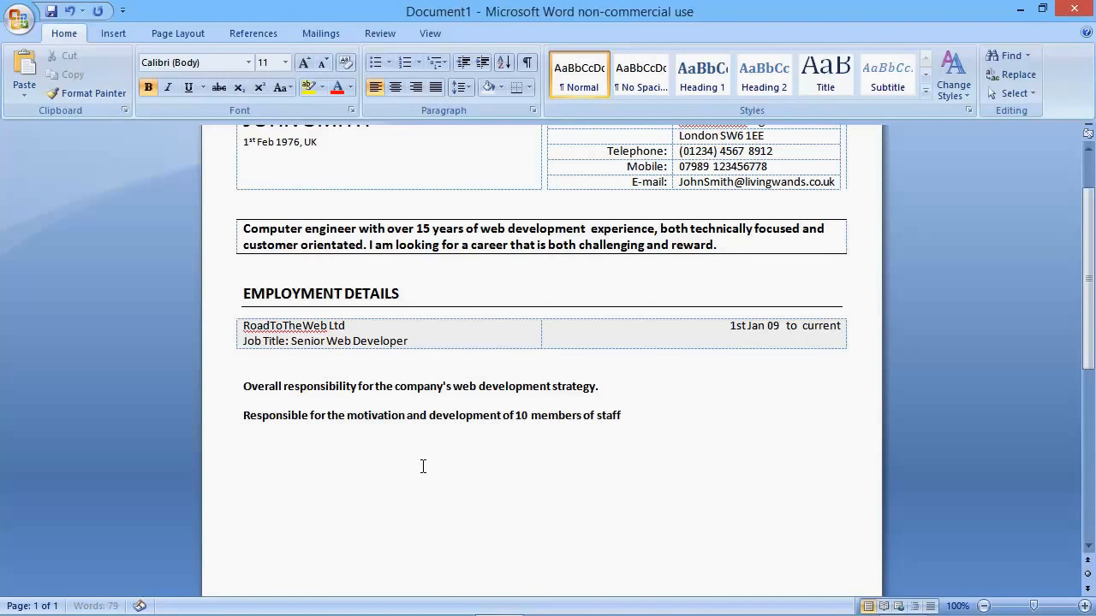
type(".")
key("Return")
Step: Add the third duty line "Credited for key elements of the web 2.0 framework."
type("Credited for key")
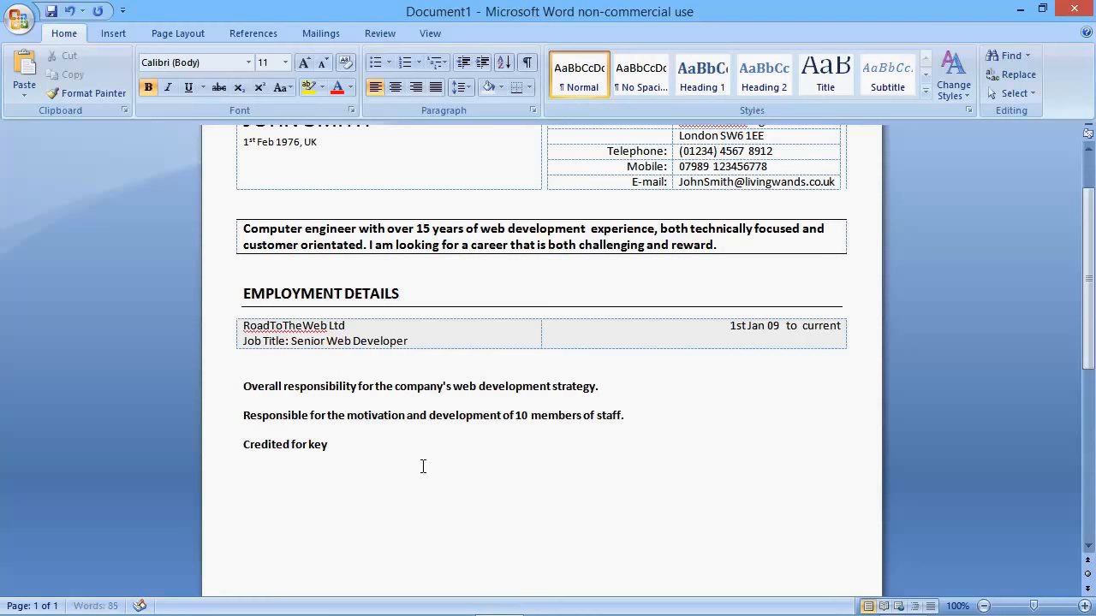
type("  elements of the web 2.0 fra")
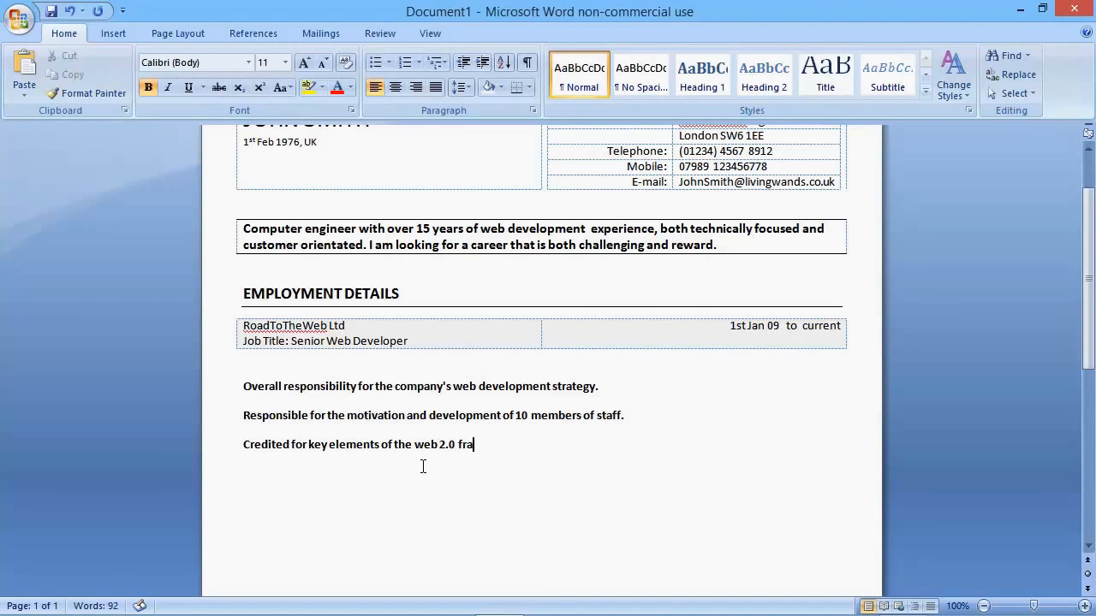
type("mework,")
key("BackSpace")
type(".")
Step: Reduce the three duty lines to font size 10 and remove their bold formatting
left_click_drag(529, 443, 243, 386)
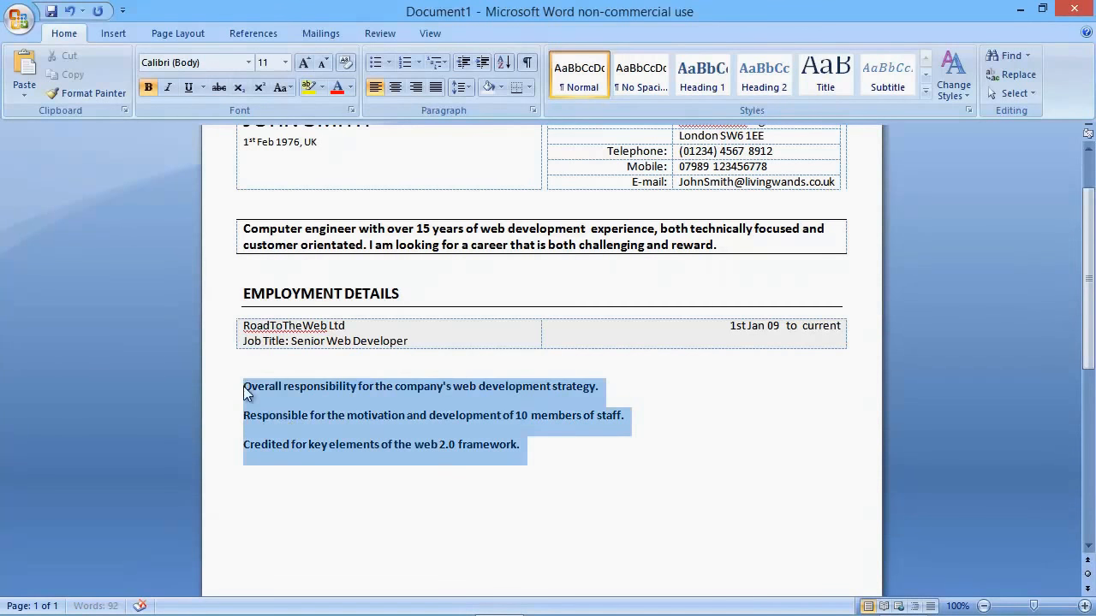
left_click(325, 63)
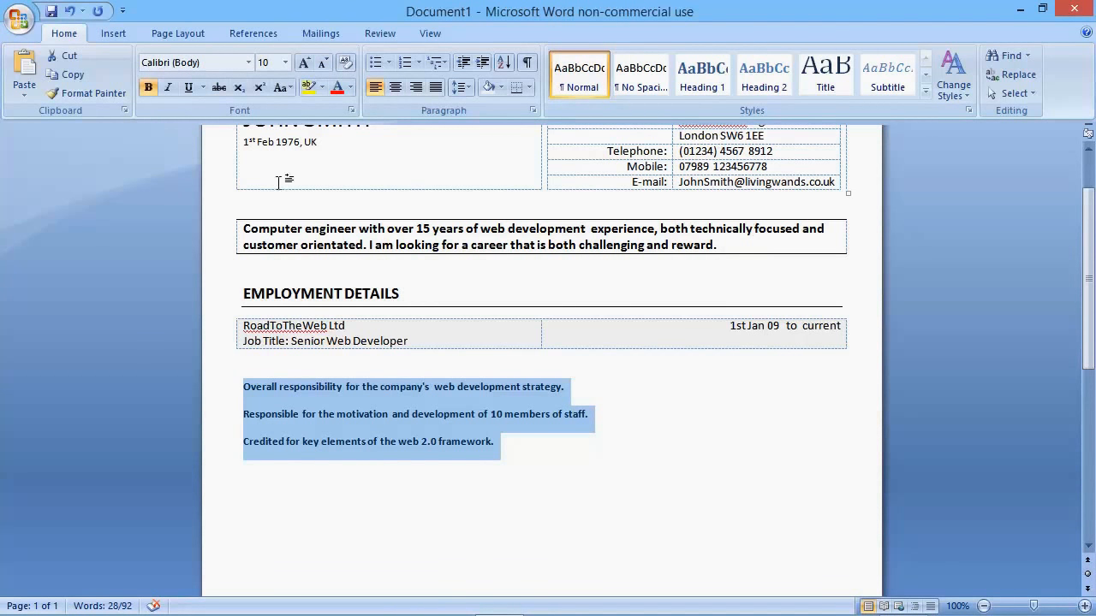
left_click(149, 87)
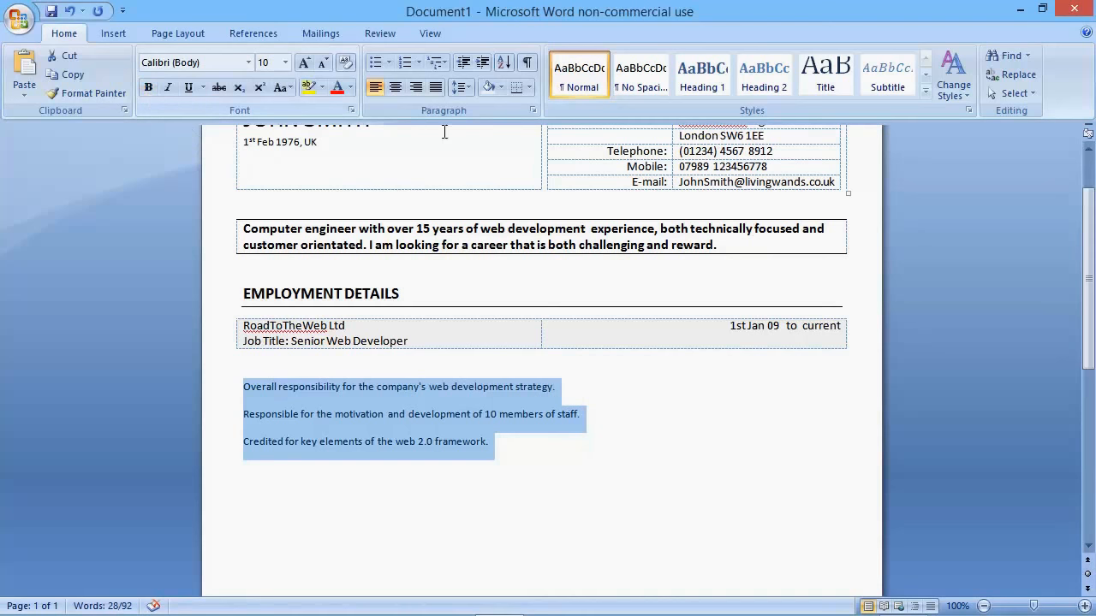
left_click(437, 416)
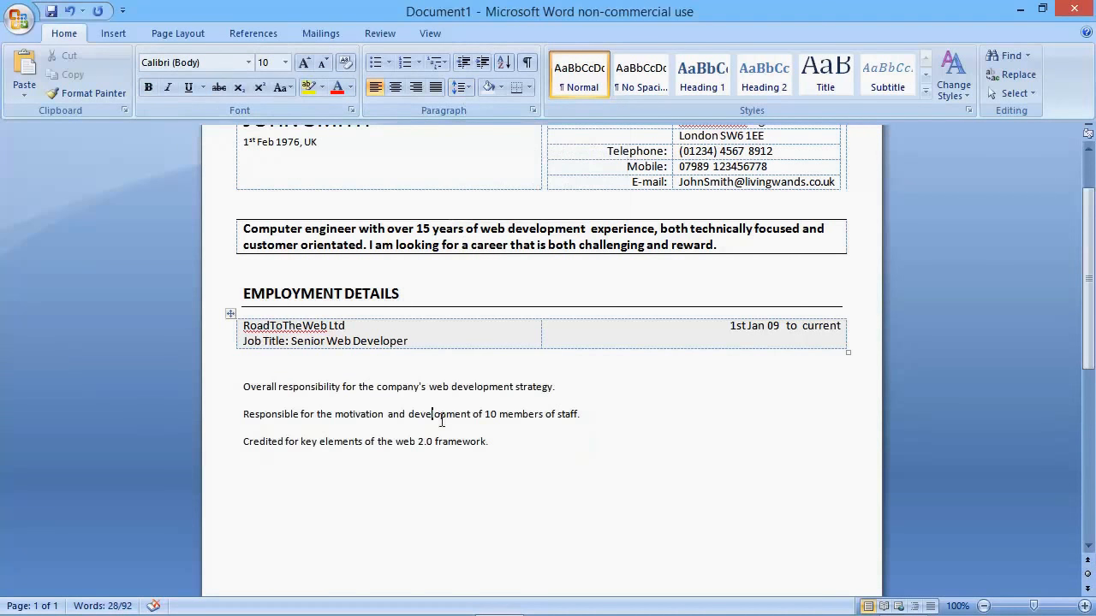
Step: Remove the space after paragraph from the three duty lines and the empty line above them
left_click_drag(496, 441, 245, 367)
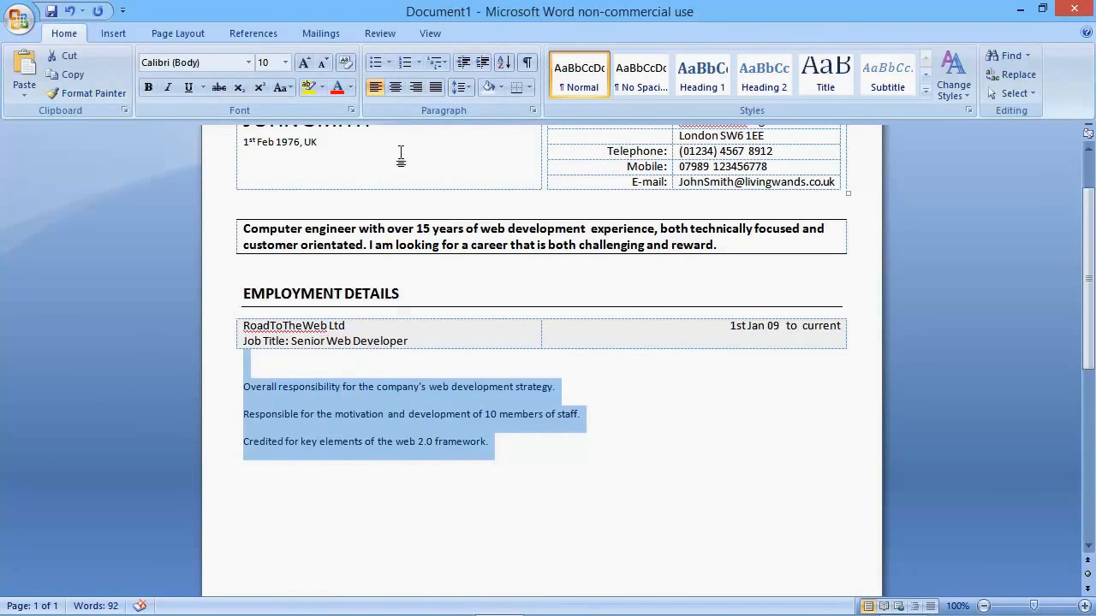
left_click(467, 85)
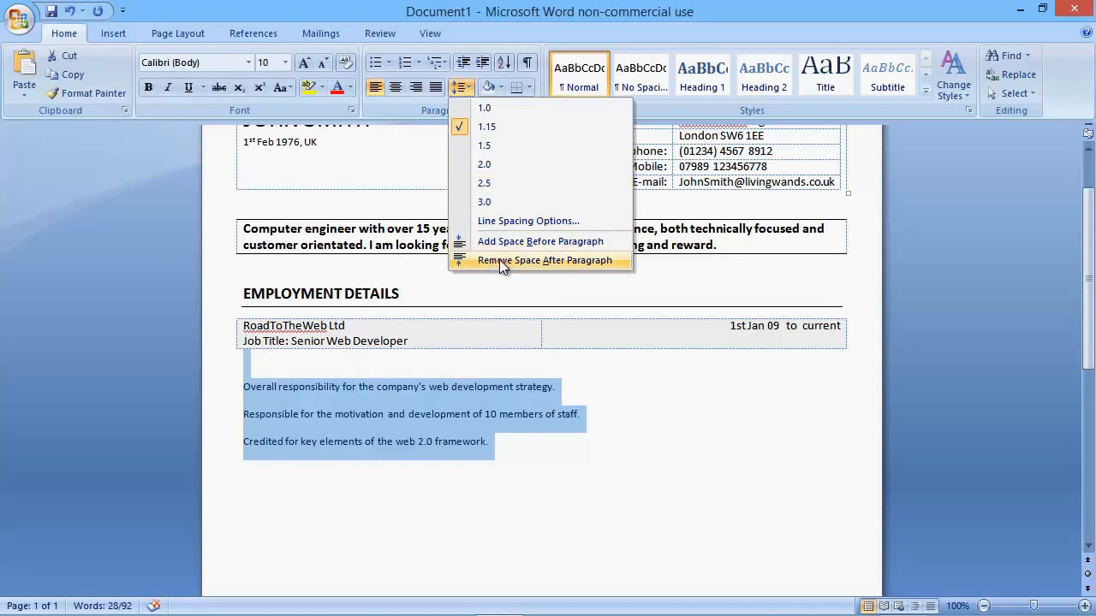
left_click(551, 259)
left_click(306, 398)
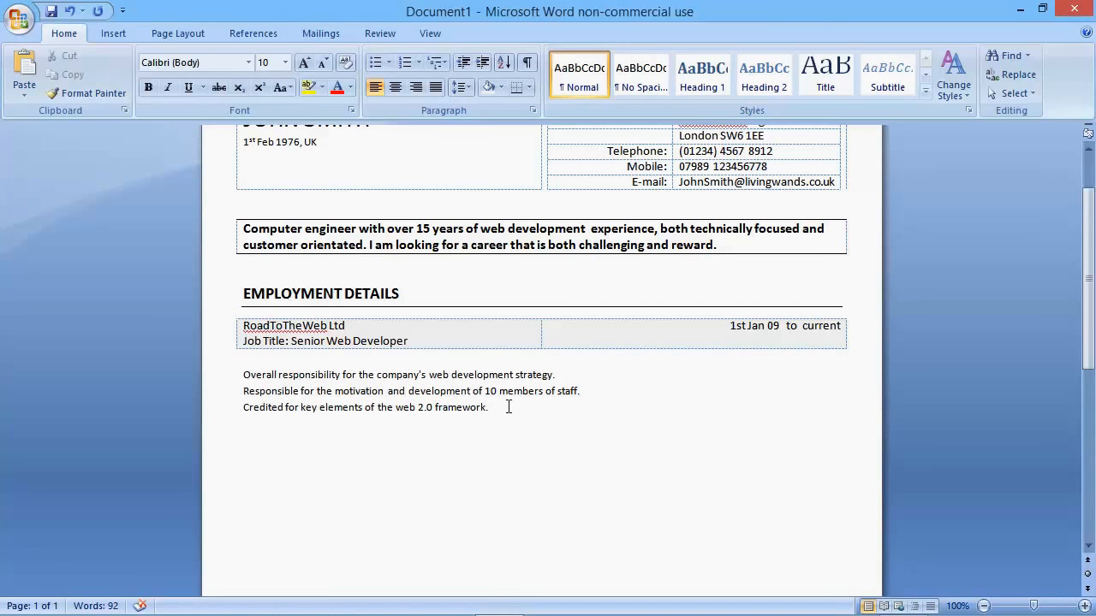
Step: Turn the three duty lines into a bulleted list and decrease its indent by one level
left_click_drag(490, 407, 239, 376)
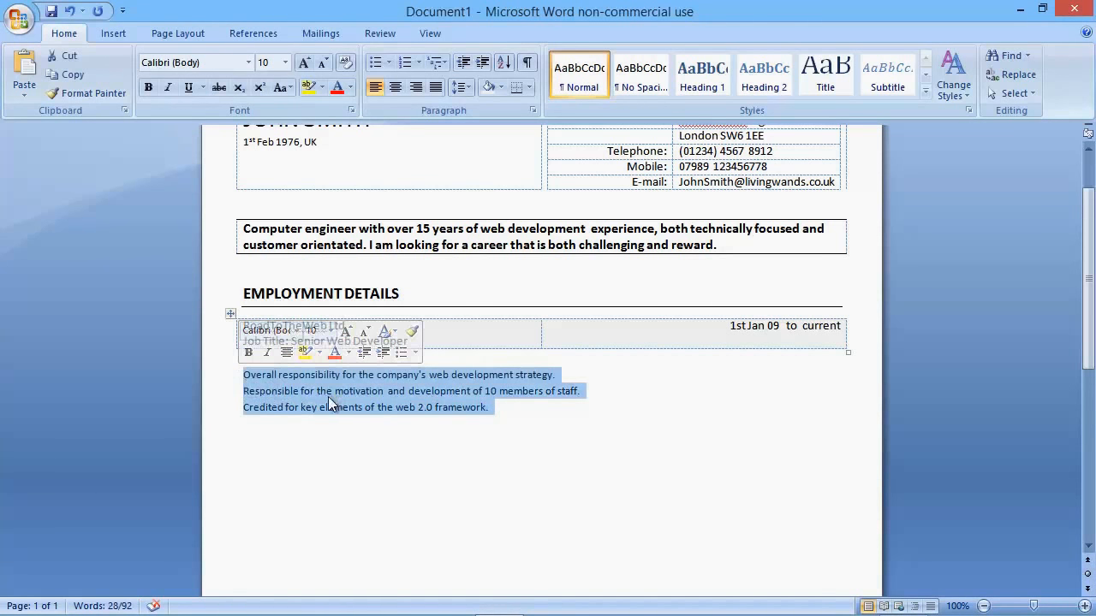
left_click(375, 65)
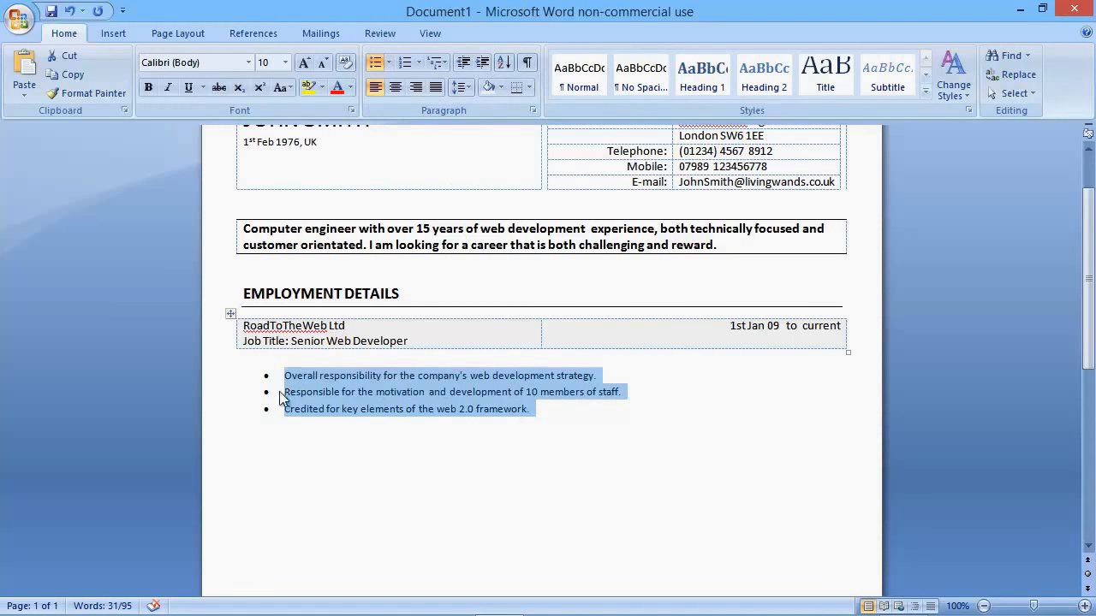
left_click(463, 63)
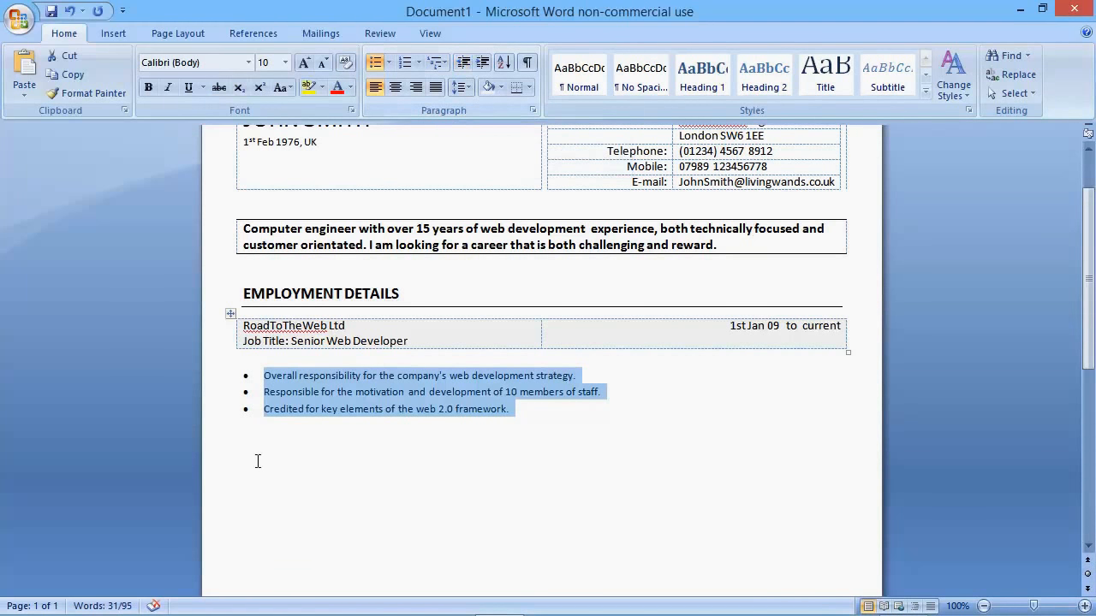
left_click(289, 457)
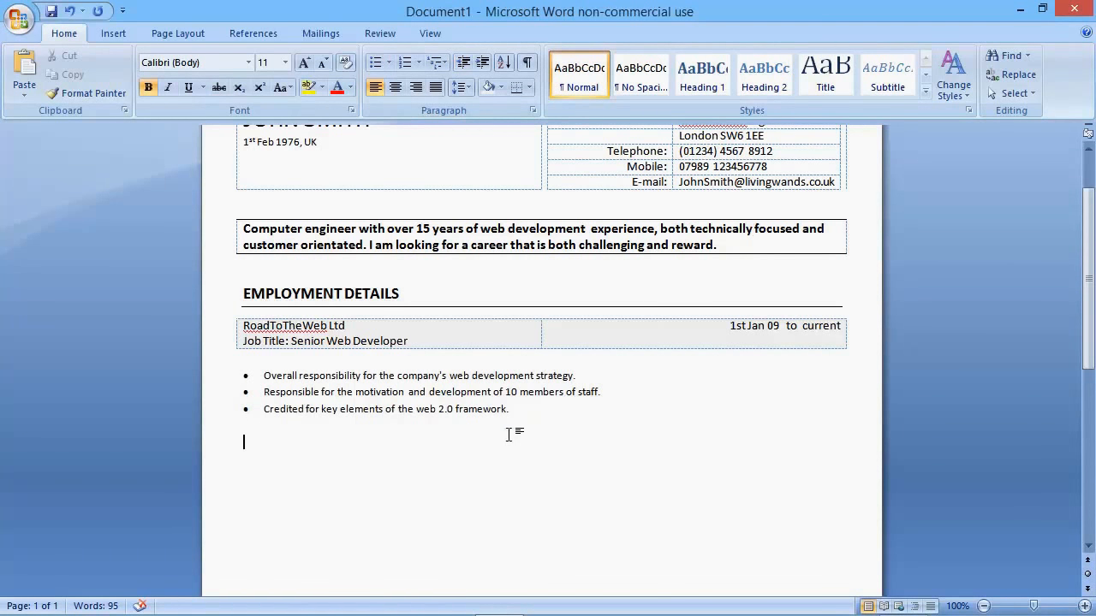
Step: Copy the RoadToTheWeb Ltd job table with its bulleted duties and paste it twice below the list
left_click_drag(531, 416, 232, 330)
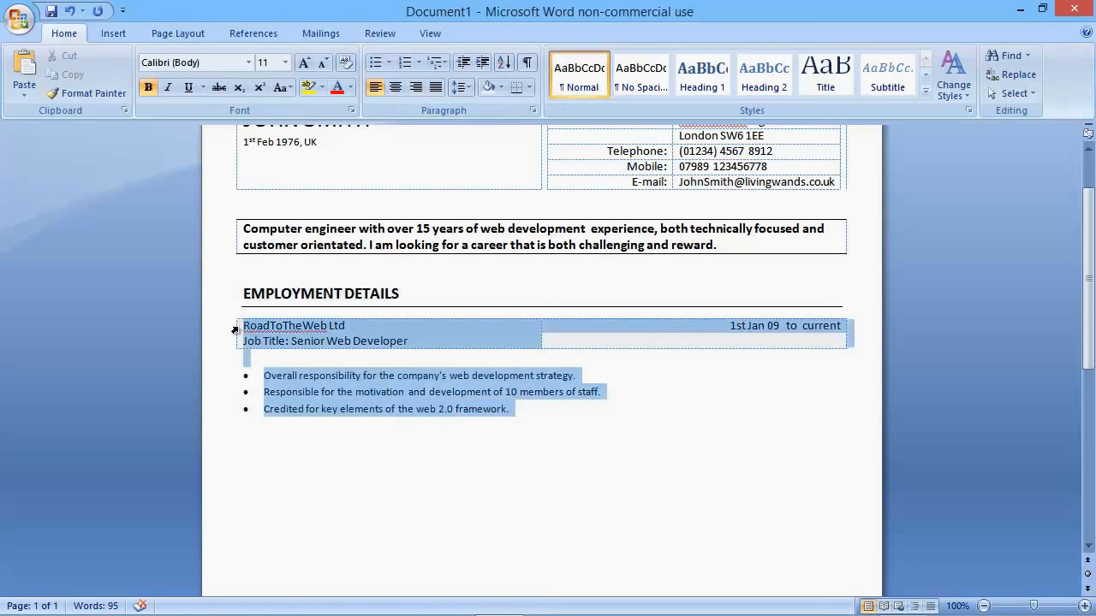
left_click(370, 451)
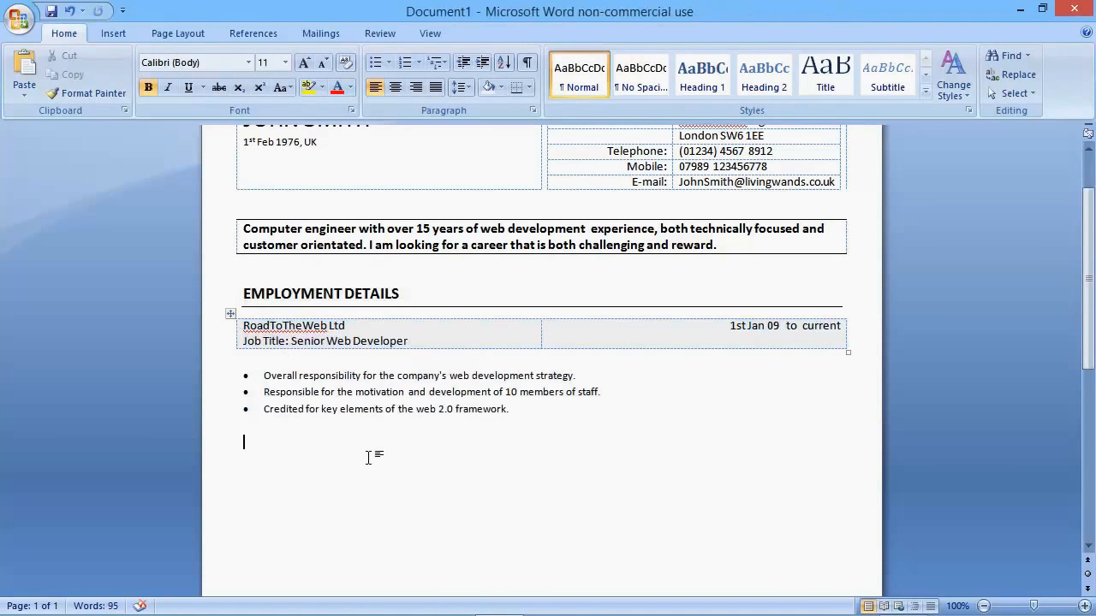
type("RoadToTheWeb Ltd Job Title: Senior Web Developer\t1st Jan 09 to current Overall responsibility for the company's web development strategy. Responsible for the motivation and development of 10 members of staff. Credited for key elements of the web 2.0 framework.")
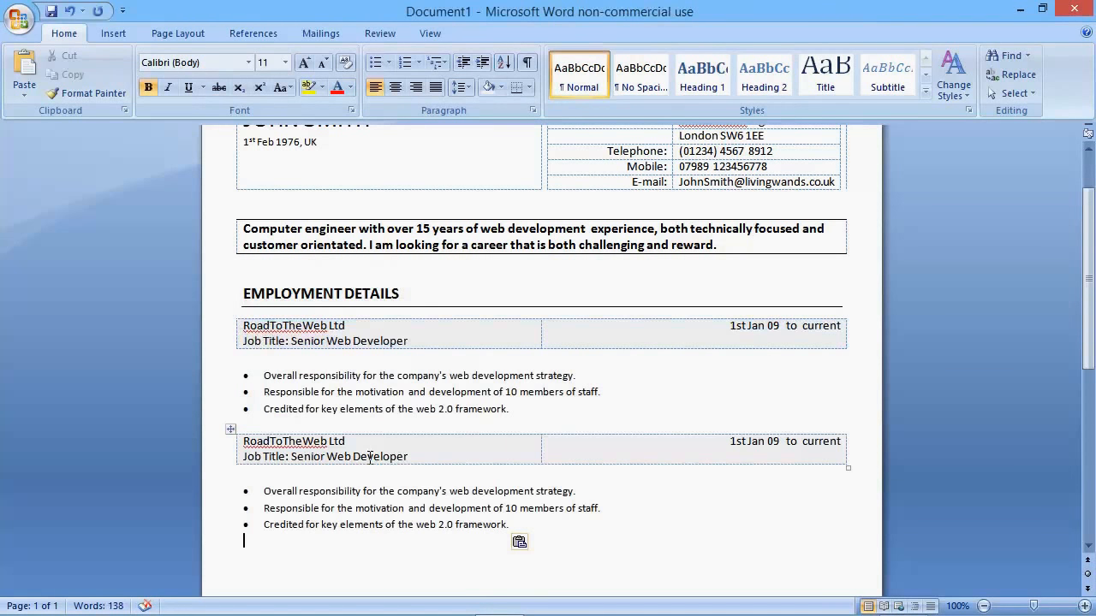
type("RoadToTheWeb Ltd Job Title: Senior Web Developer\t1st Jan 09 to current Overall responsibility for the company's web development strategy. Responsible for the motivation and development of 10 members of staff. Credited for key elements of the web 2.0 framework.")
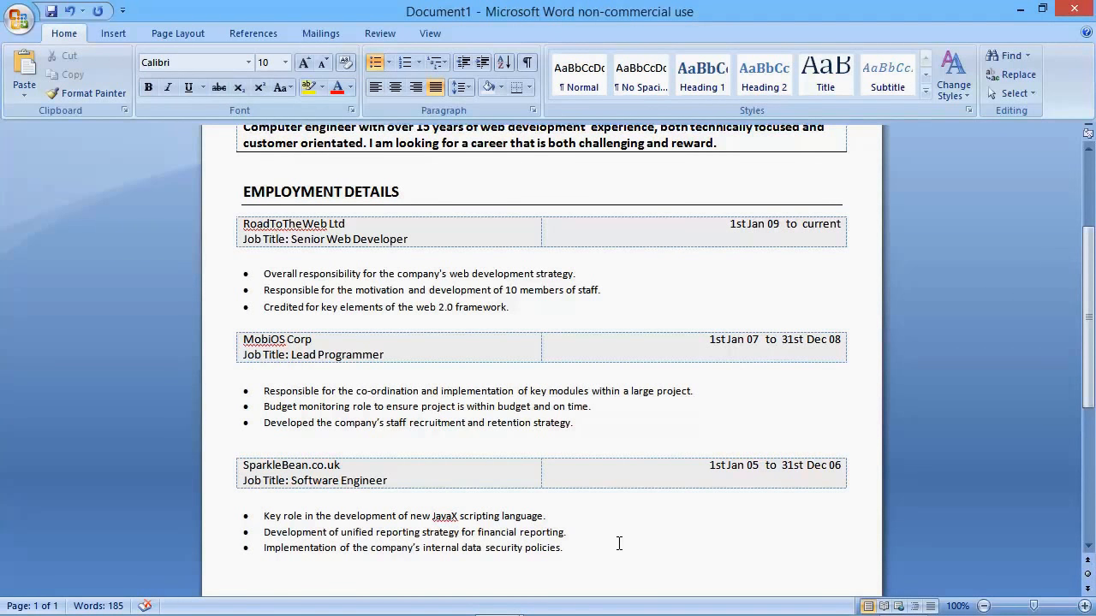
Step: Remove the space after the empty paragraph between the MobiOS Corp duties and the SparkleBean.co.uk table
left_click(283, 422)
left_click(288, 435)
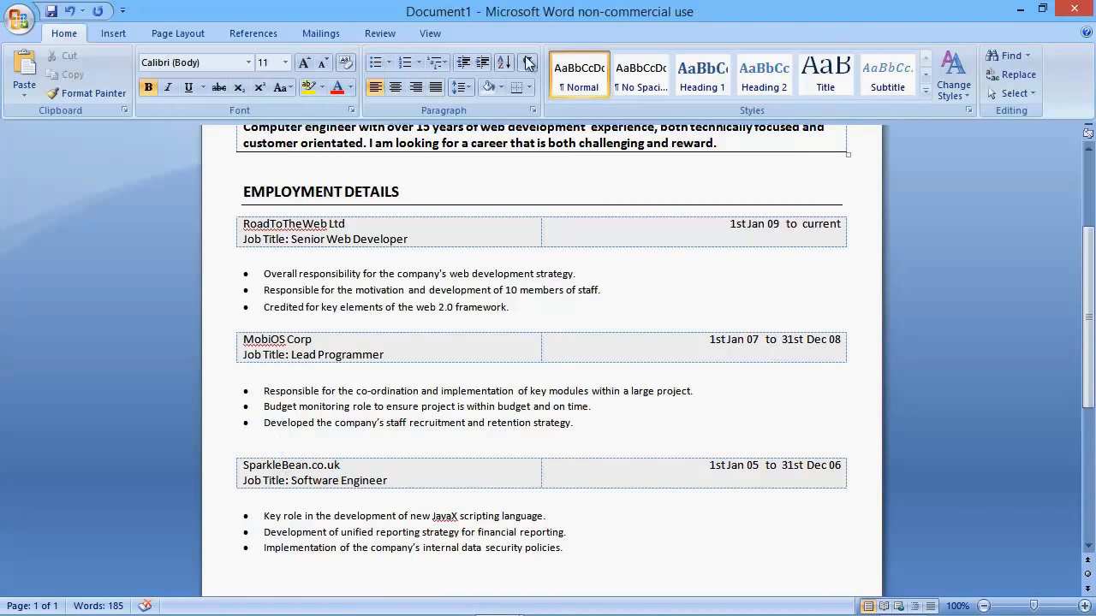
left_click(465, 88)
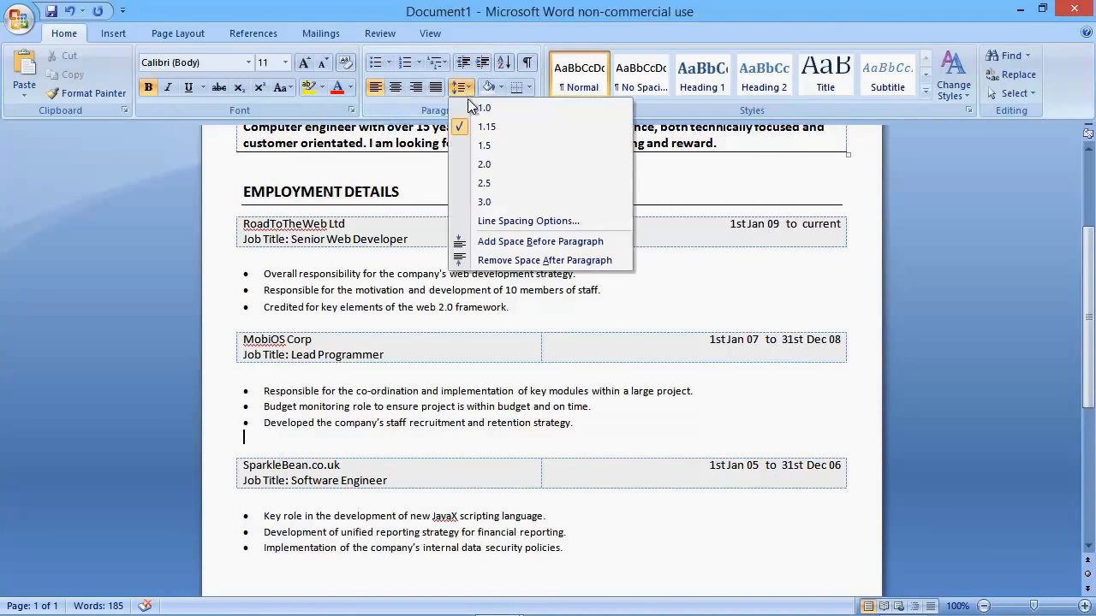
left_click(513, 259)
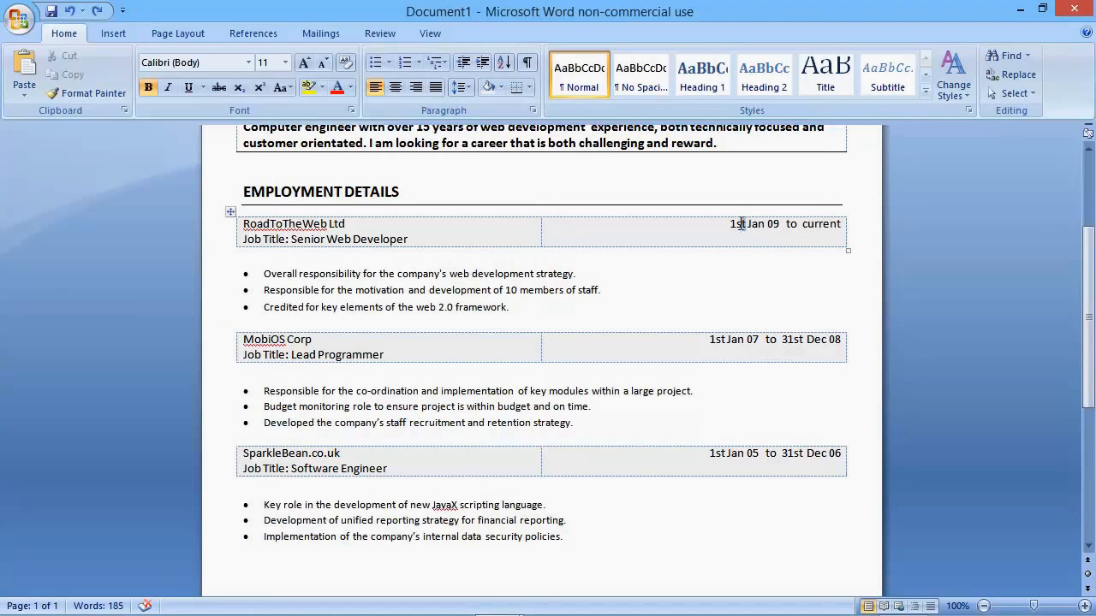
Step: Superscript the "st" in the RoadToTheWeb Ltd start date and in both MobiOS Corp dates
left_click_drag(744, 224, 736, 224)
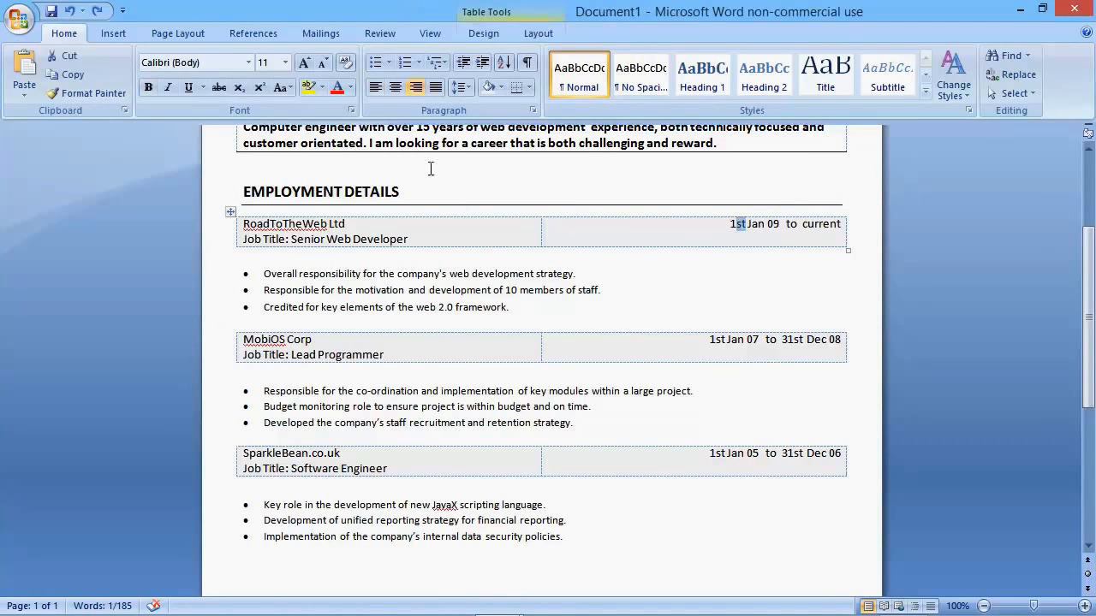
left_click(259, 88)
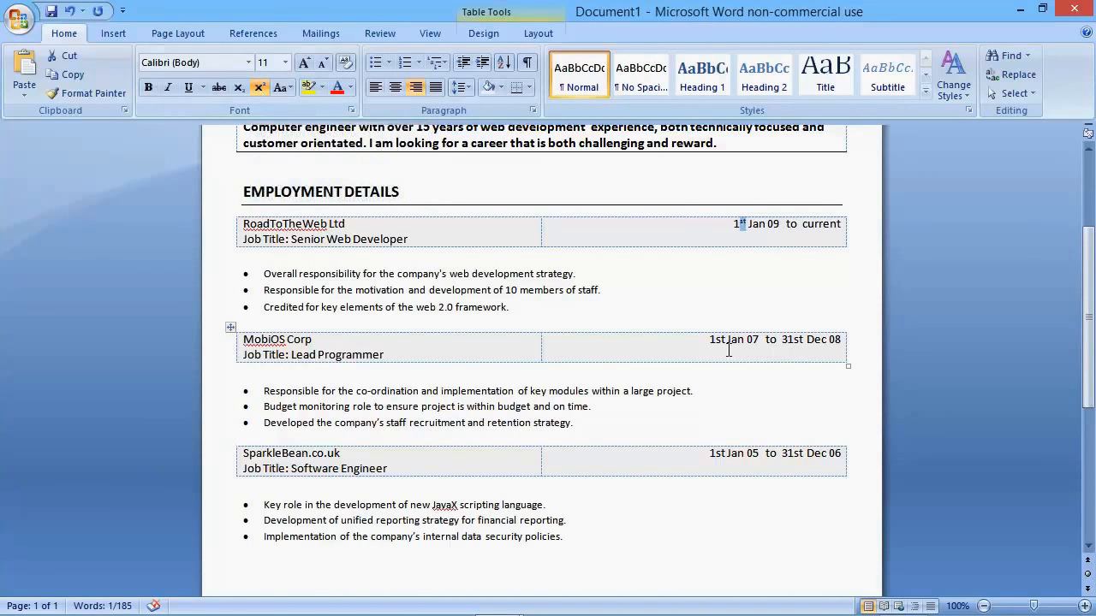
left_click_drag(714, 339, 724, 345)
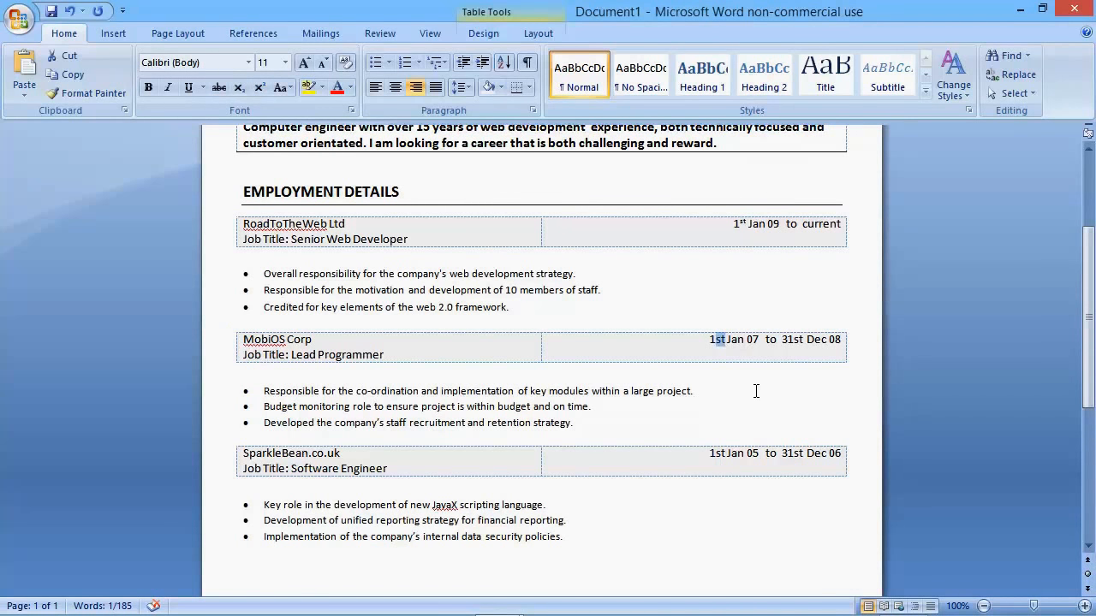
key("ctrl+shift+equal")
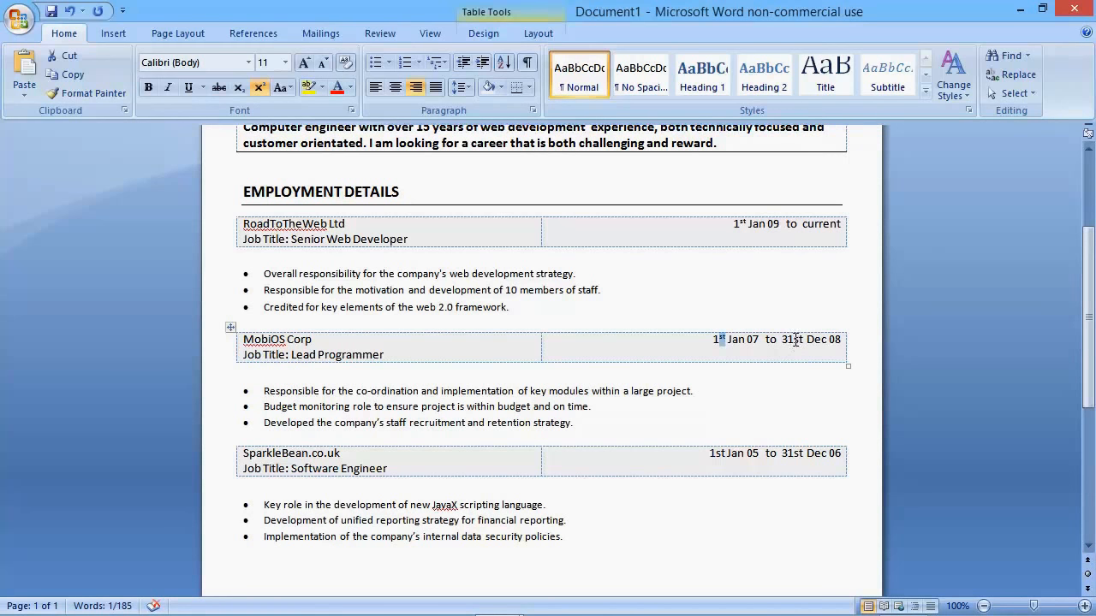
left_click_drag(791, 340, 801, 340)
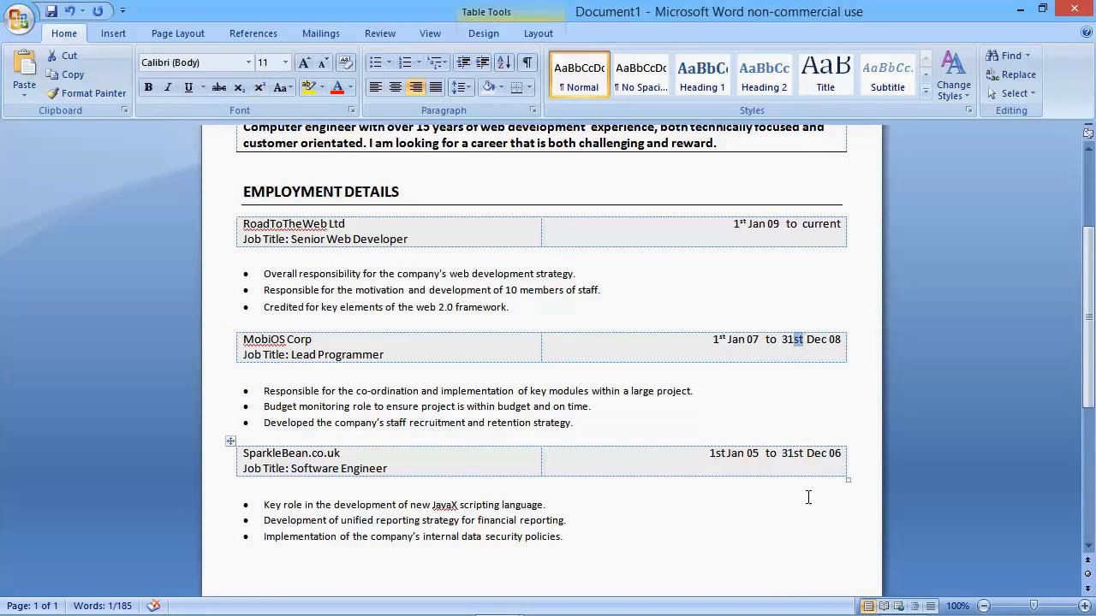
key("ctrl+shift+equal")
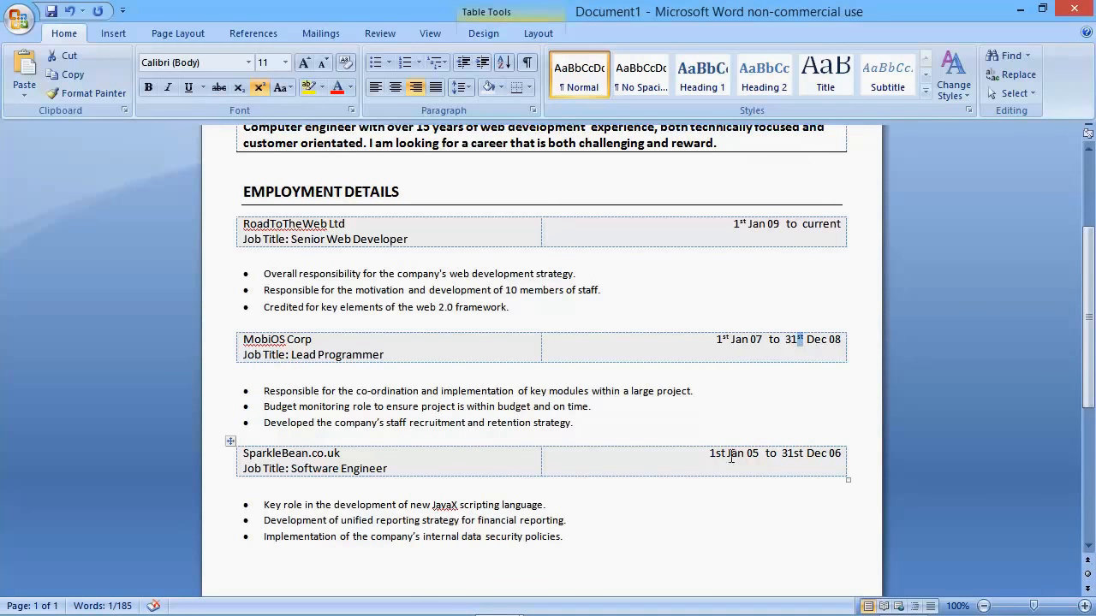
Step: Superscript the "st" in both SparkleBean.co.uk dates, 1st Jan 05 and 31st Dec 06
left_click_drag(716, 454, 725, 455)
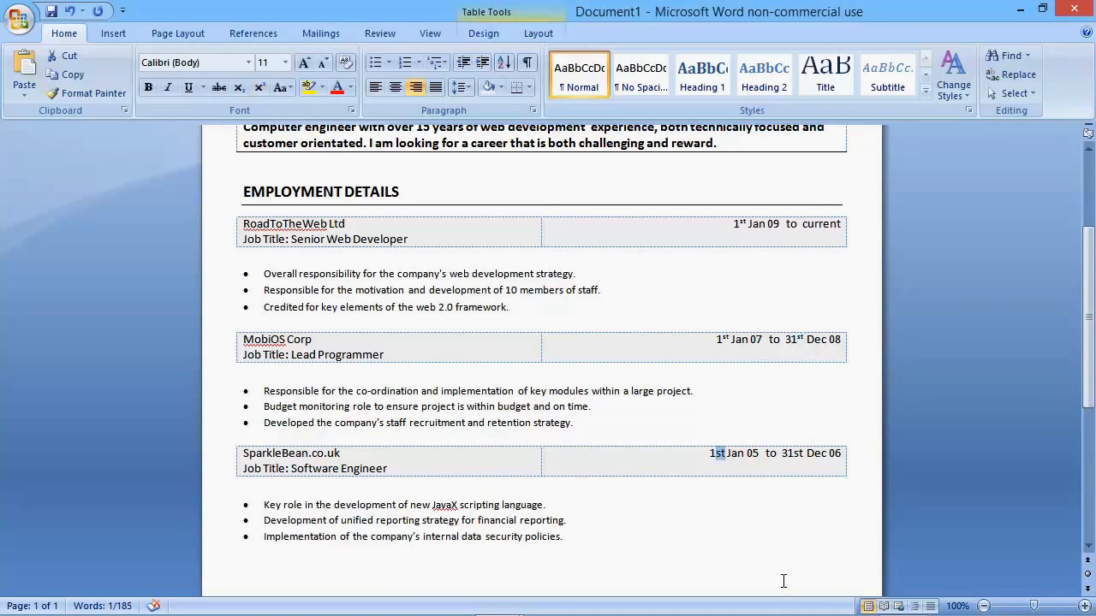
key("ctrl+shift+equal")
left_click(796, 454)
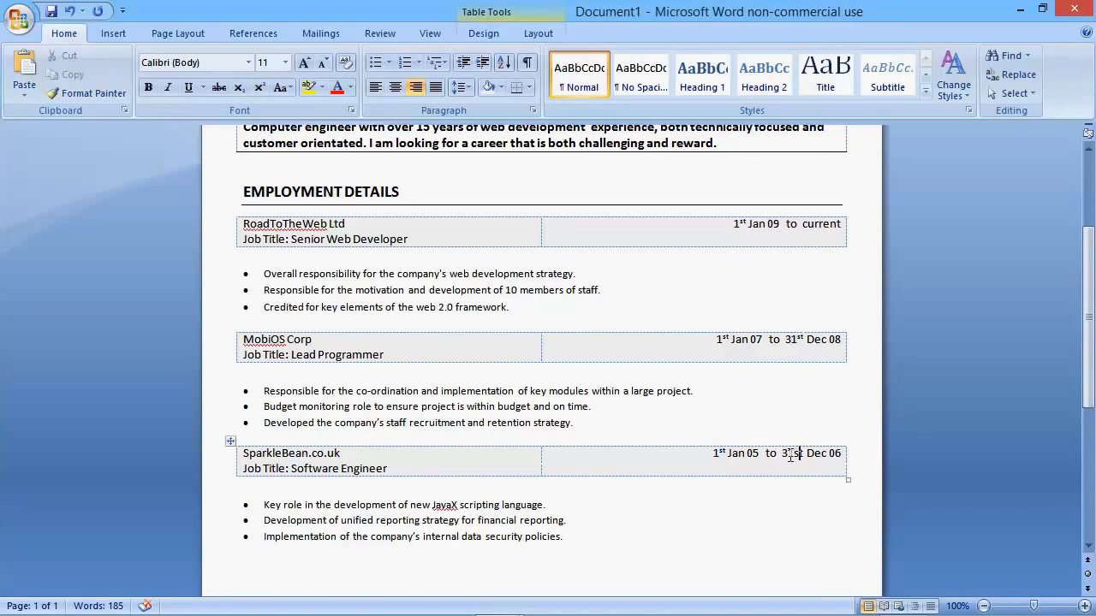
left_click_drag(795, 454, 806, 455)
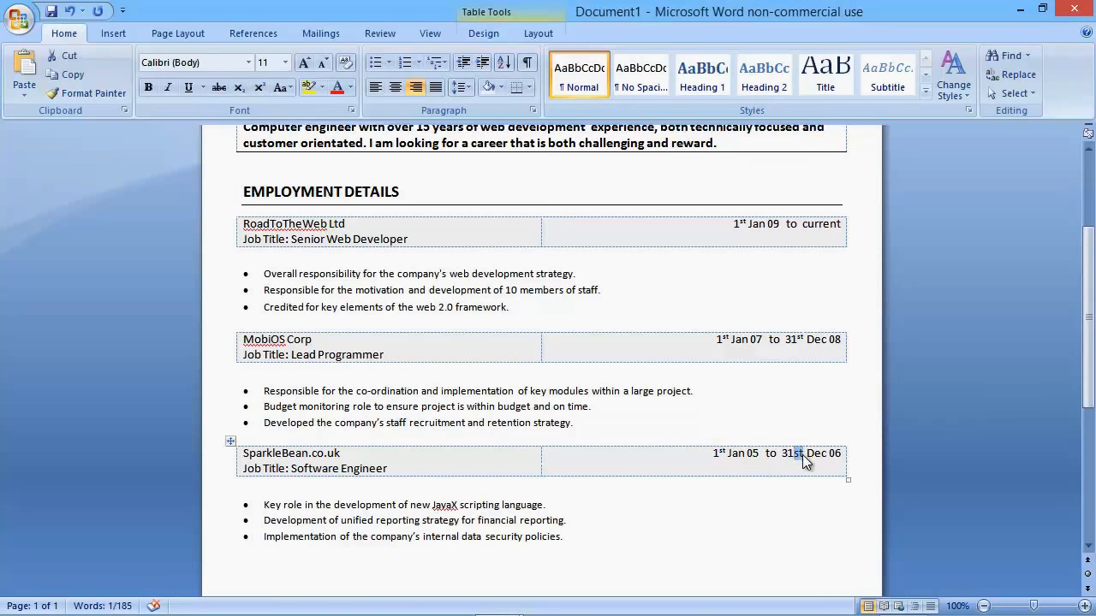
key("ctrl+shift+equal")
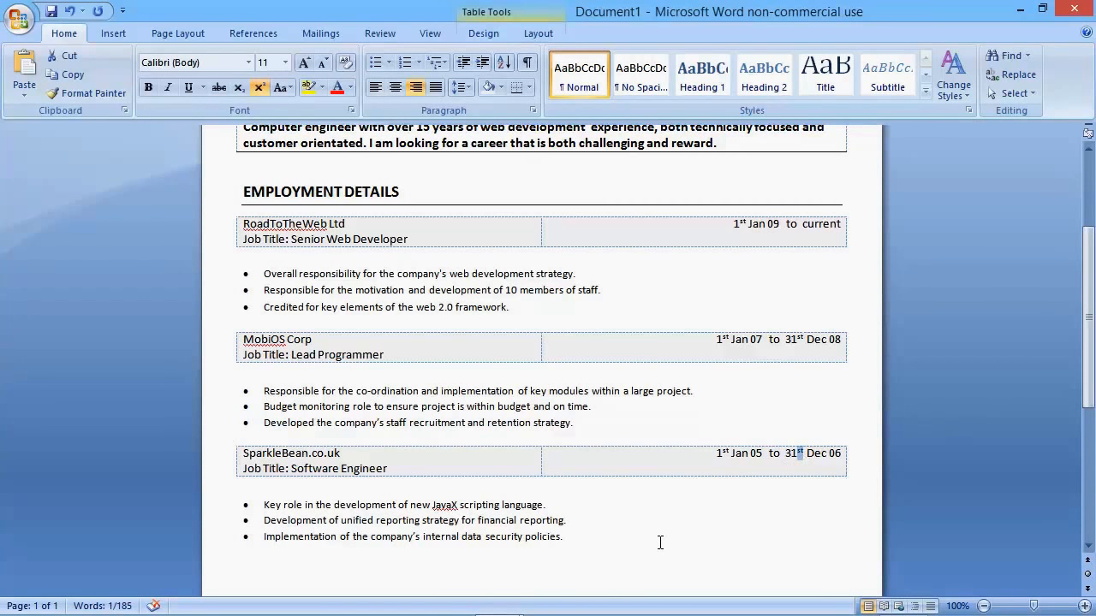
Step: Add the bold Normal-style heading "ACADEMIC BACKGROUND" below the SparkleBean.co.uk duties
left_click(627, 535)
scroll(626, 522, "down", 5)
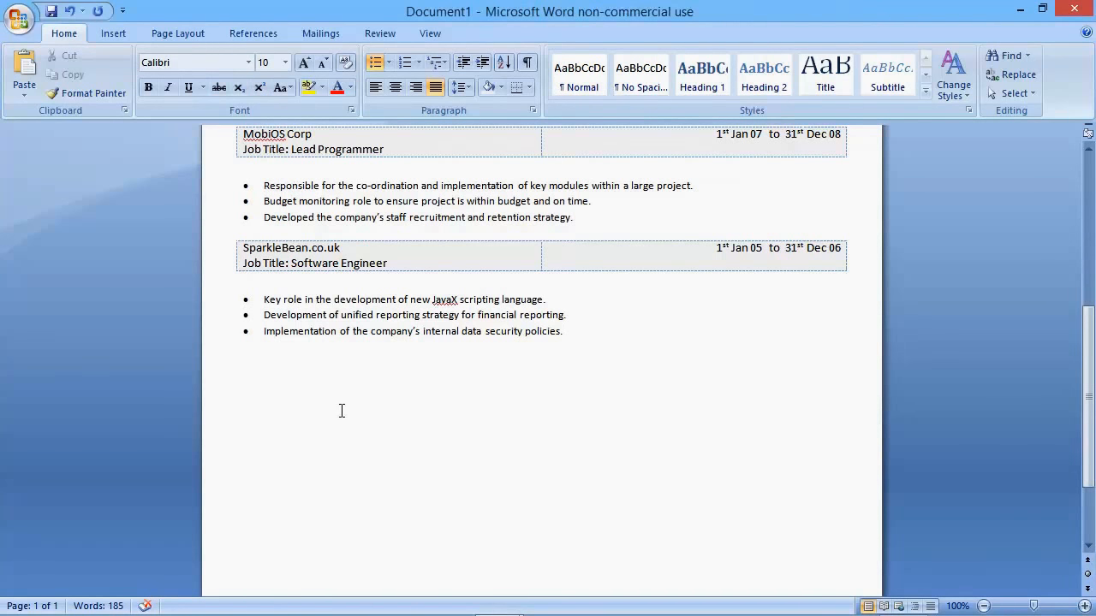
scroll(343, 410, "up", 2)
key("ctrl+shift+n")
key("ctrl+b")
type("ACADEMIC BACK")
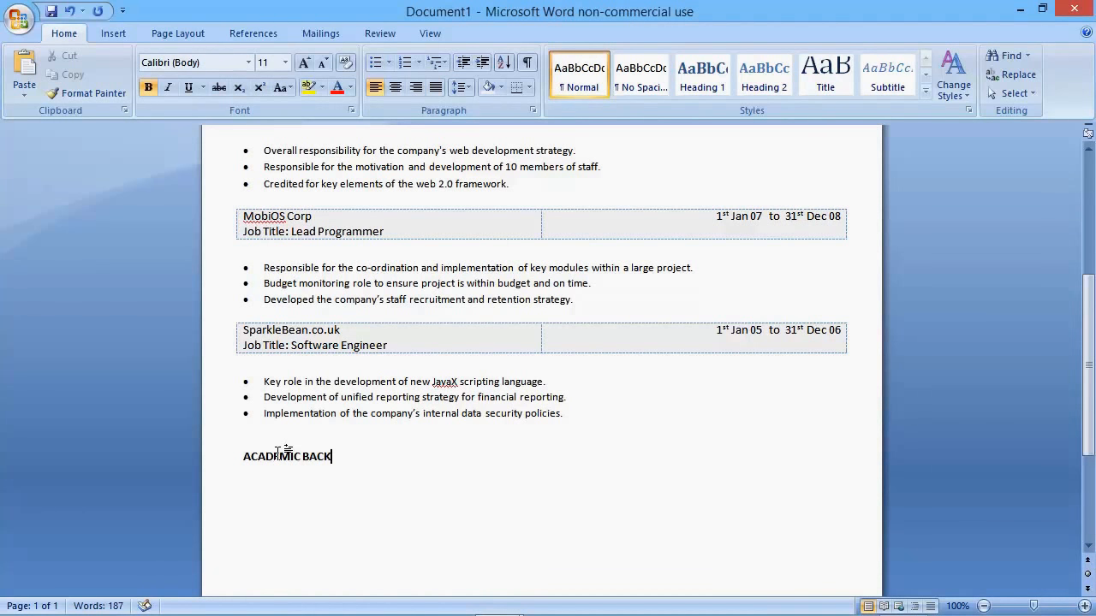
type("GROUND")
Step: Start a new paragraph after the ACADEMIC BACKGROUND heading and underline the heading with a bottom border
scroll(353, 445, "down", 2)
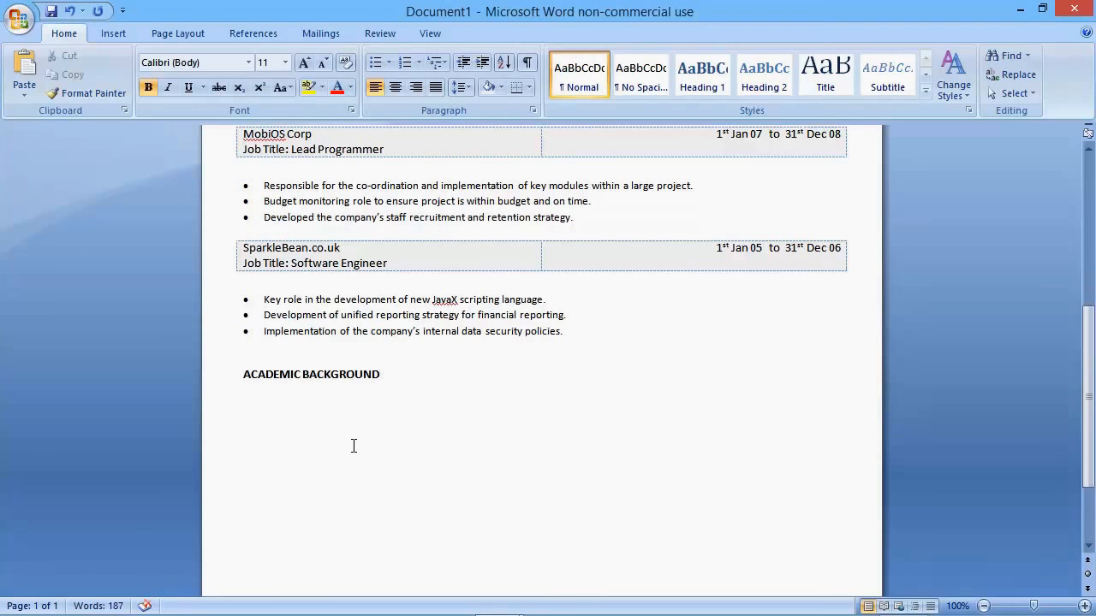
key("Return")
left_click(395, 377)
left_click(515, 89)
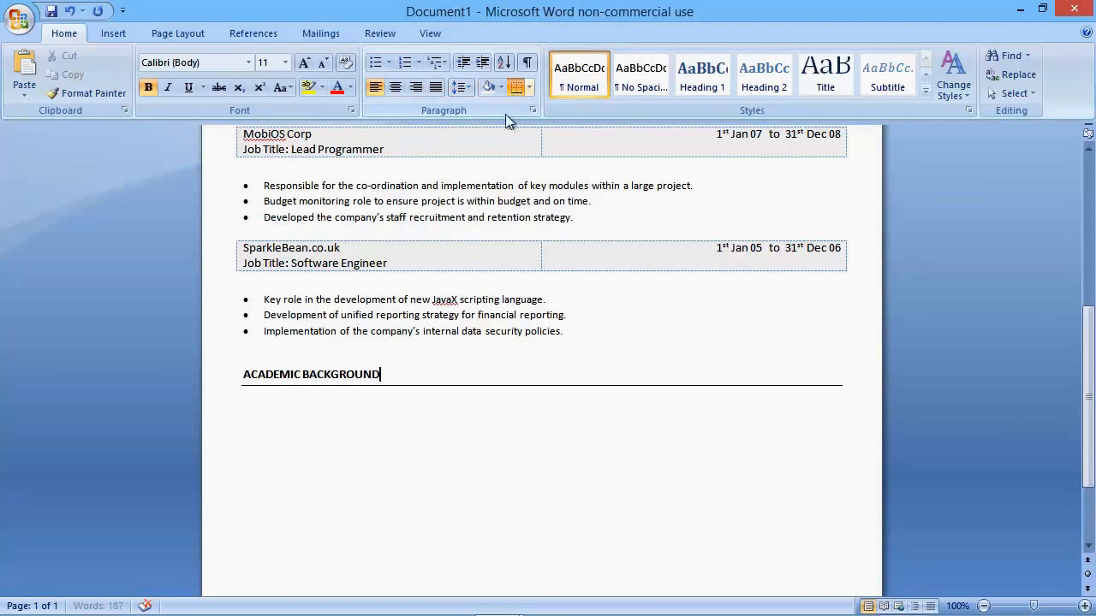
left_click(276, 405)
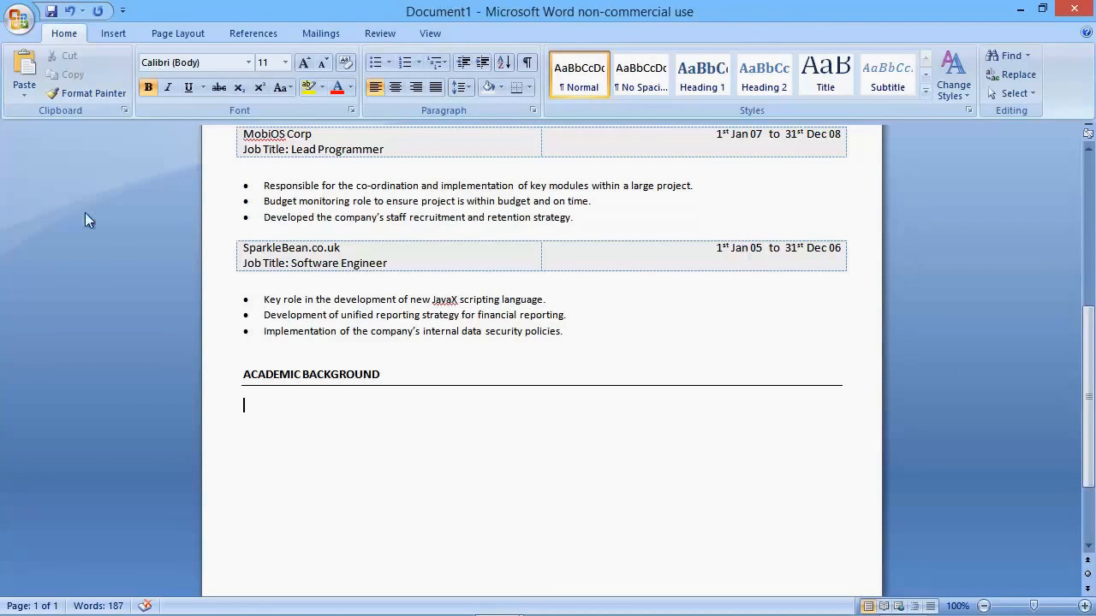
Step: Insert a table of three columns and five rows under ACADEMIC BACKGROUND and remove all its borders
left_click(114, 33)
left_click(147, 77)
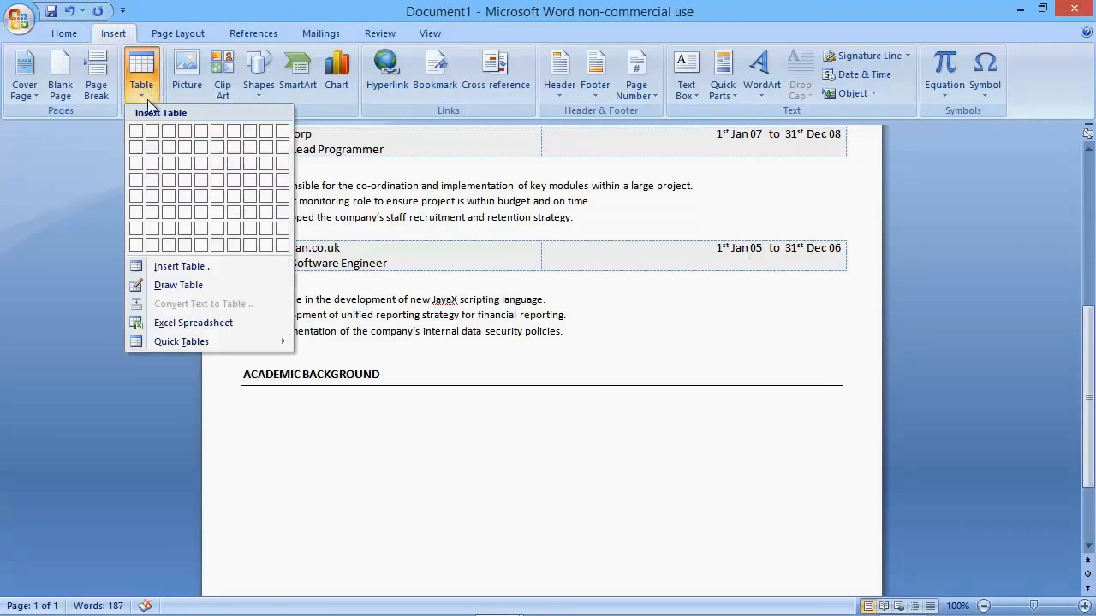
left_click(167, 196)
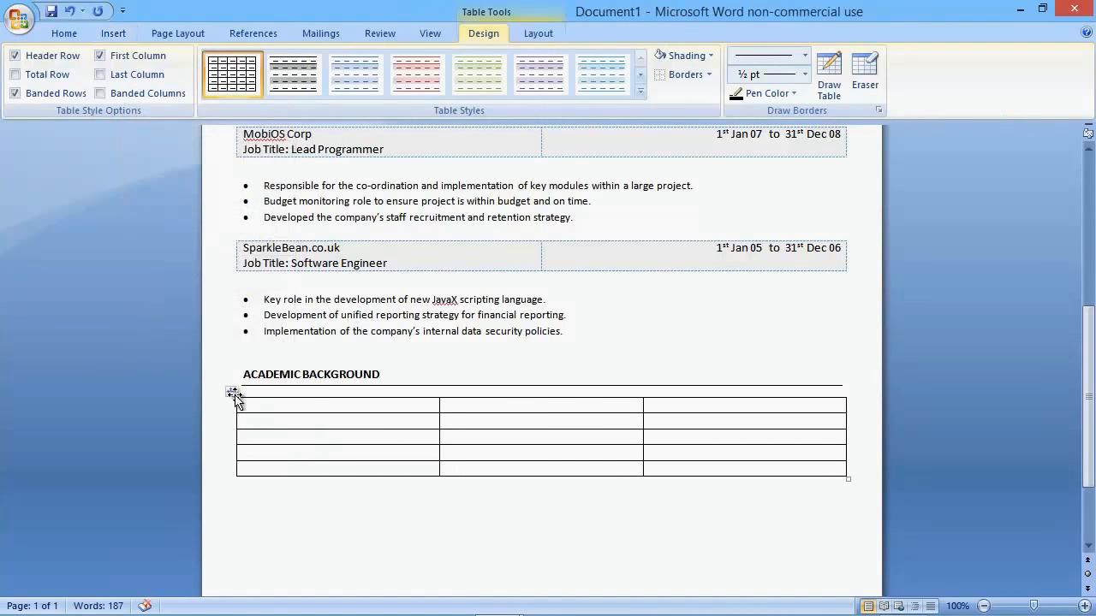
left_click(230, 391)
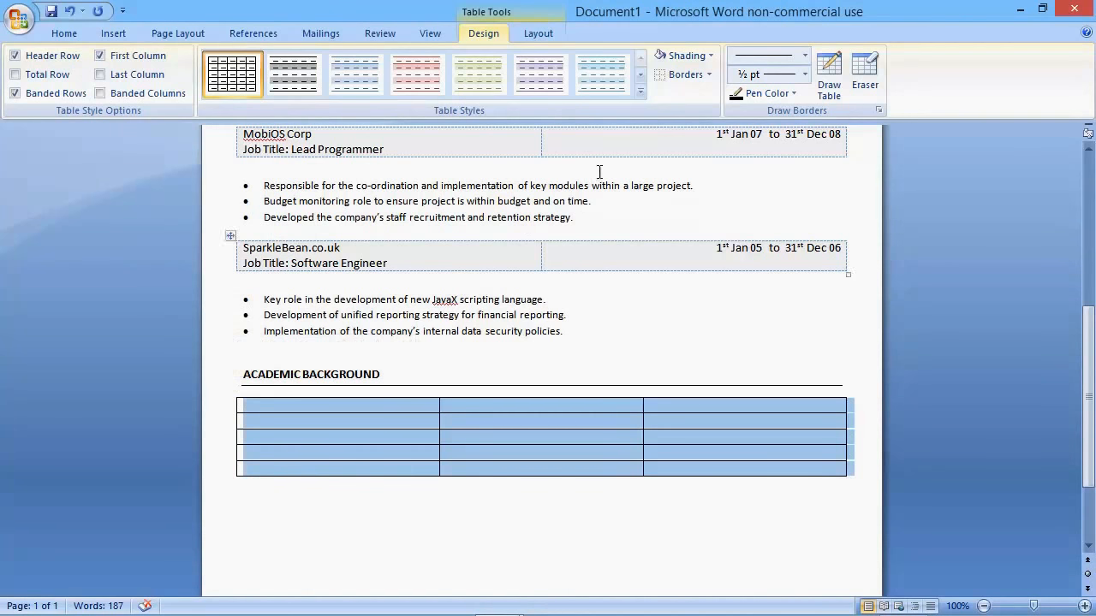
left_click(691, 75)
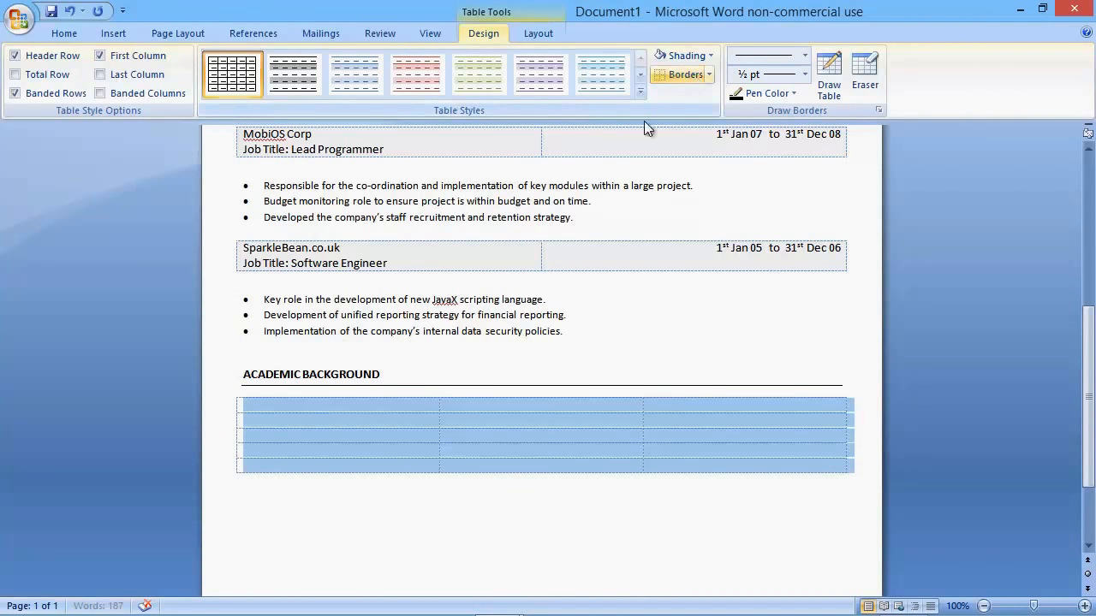
Step: Enter "2:1 - Computer Science (Msc)" and "Brunel University" in the first two cells of the academic table's first row
left_click(338, 407)
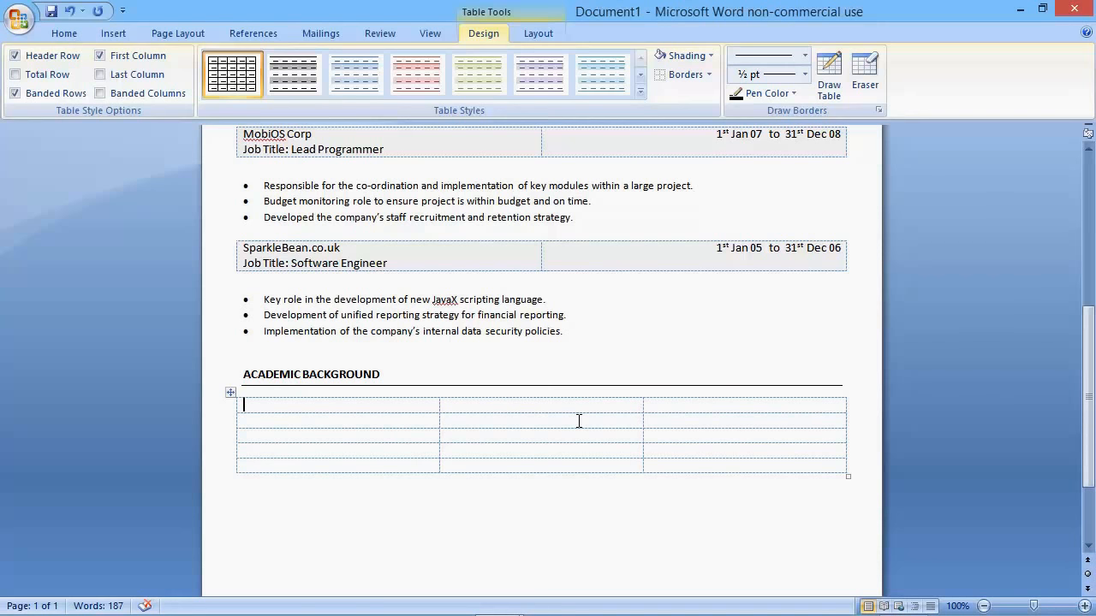
type("2:1 - Computer Science")
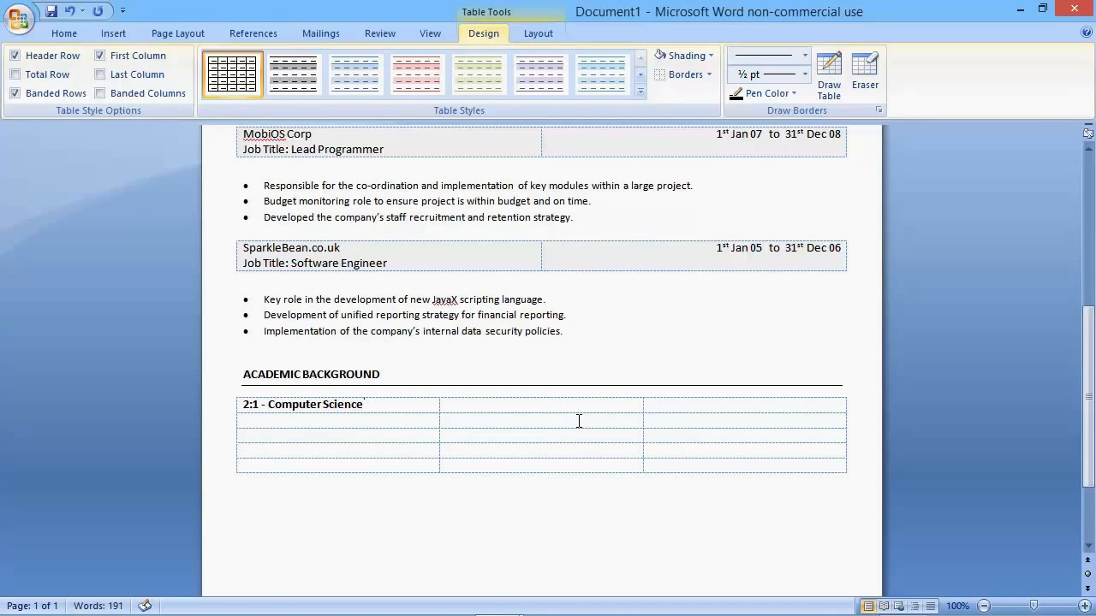
type(" (Msc")
type("Brunel Uni")
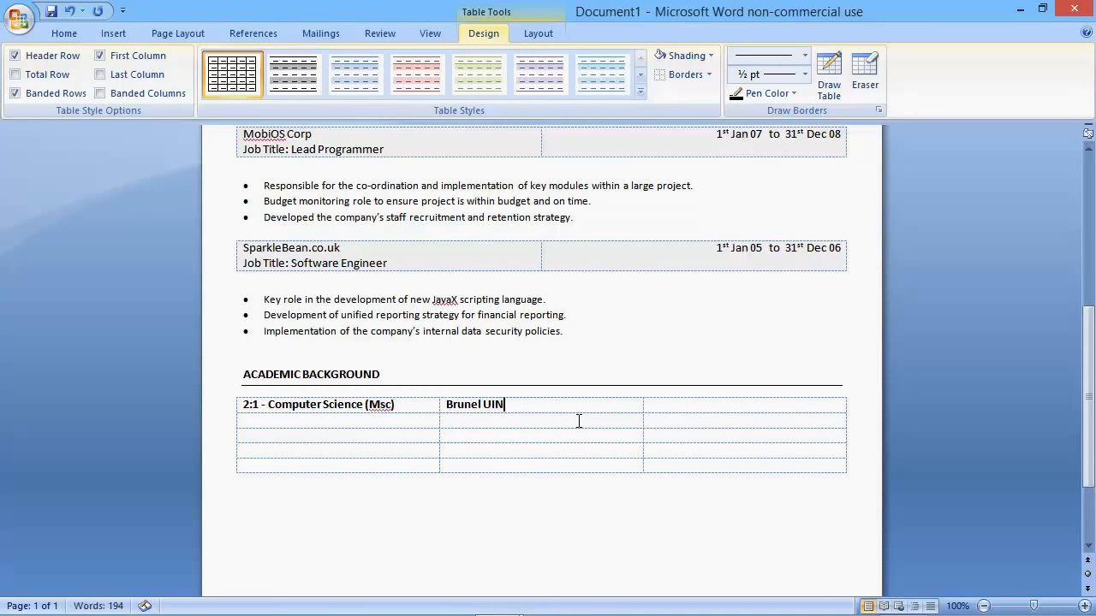
key("BackSpace")
key("BackSpace")
type("niversity")
key("Tab")
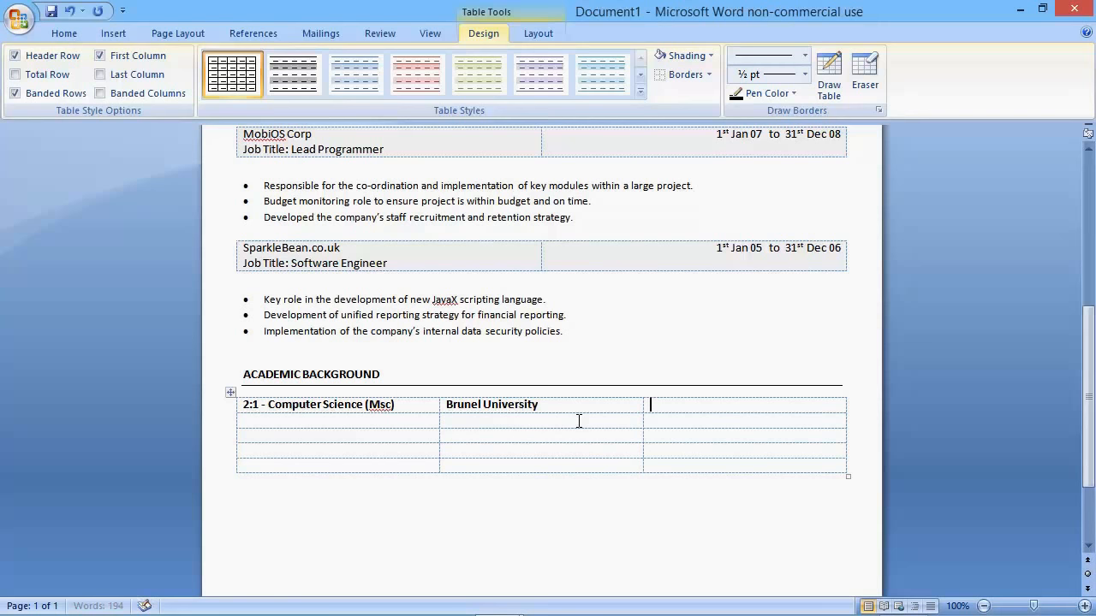
Step: Enter "Year completed: 1999" in the third cell of the academic table's first row
type("Year completed")
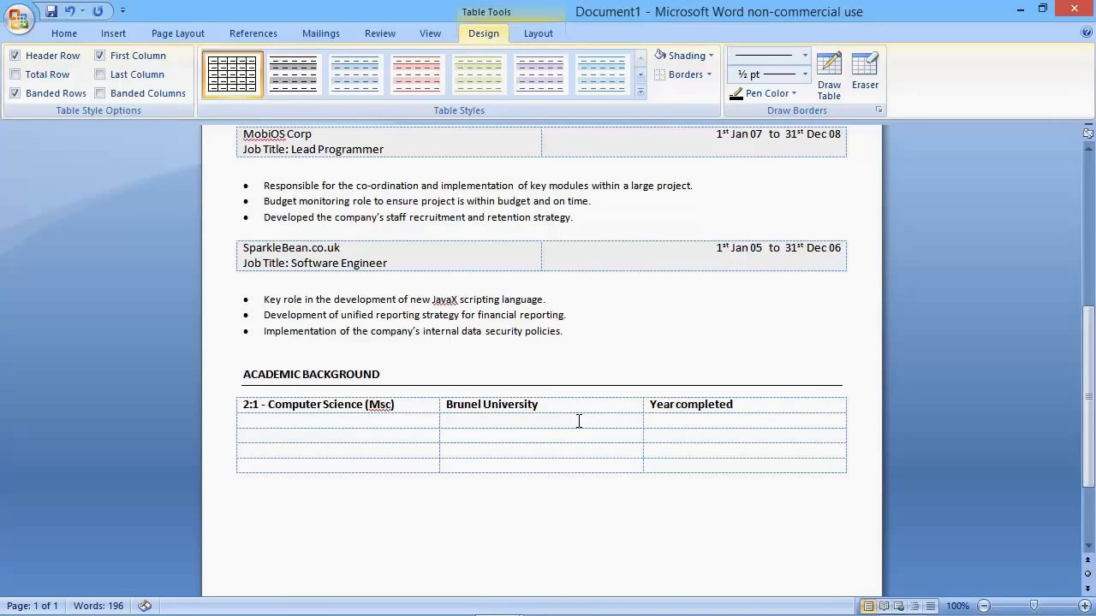
type(": 1999")
Step: Remove the bold formatting from the whole academic table
left_click(230, 392)
left_click(70, 34)
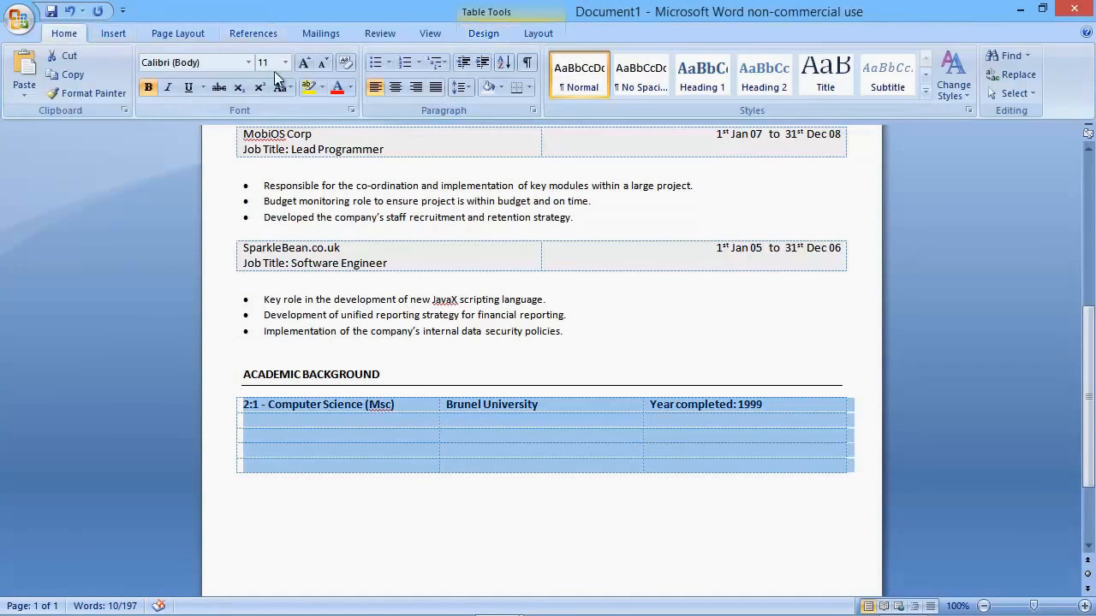
left_click(150, 87)
left_click(430, 452)
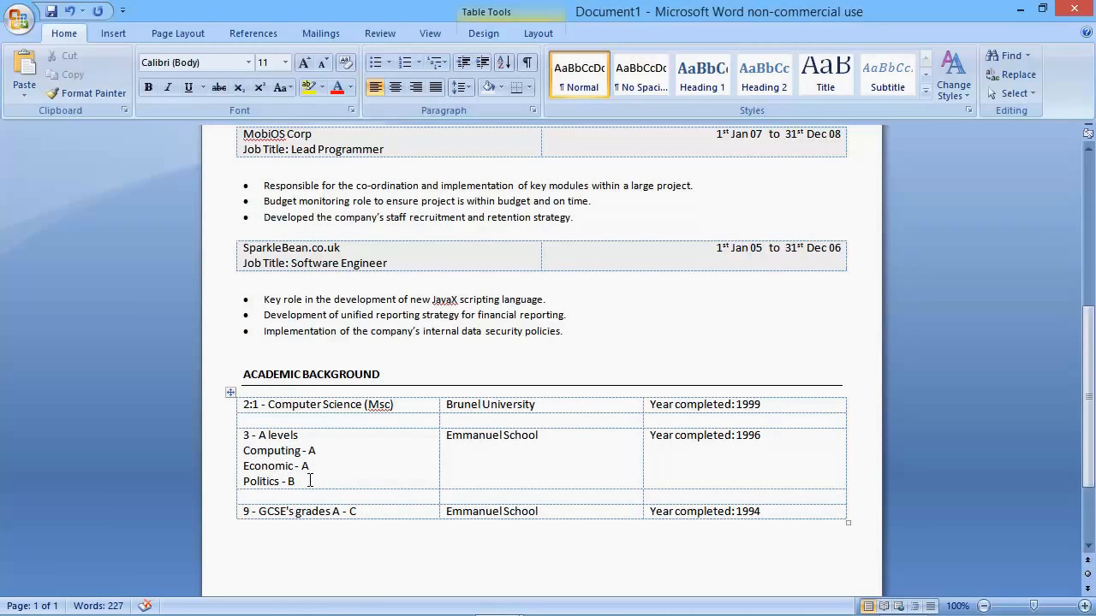
Step: Turn the three A level subject lines, Computing, Economic and Politics, into a bulleted list
left_click_drag(310, 481, 248, 452)
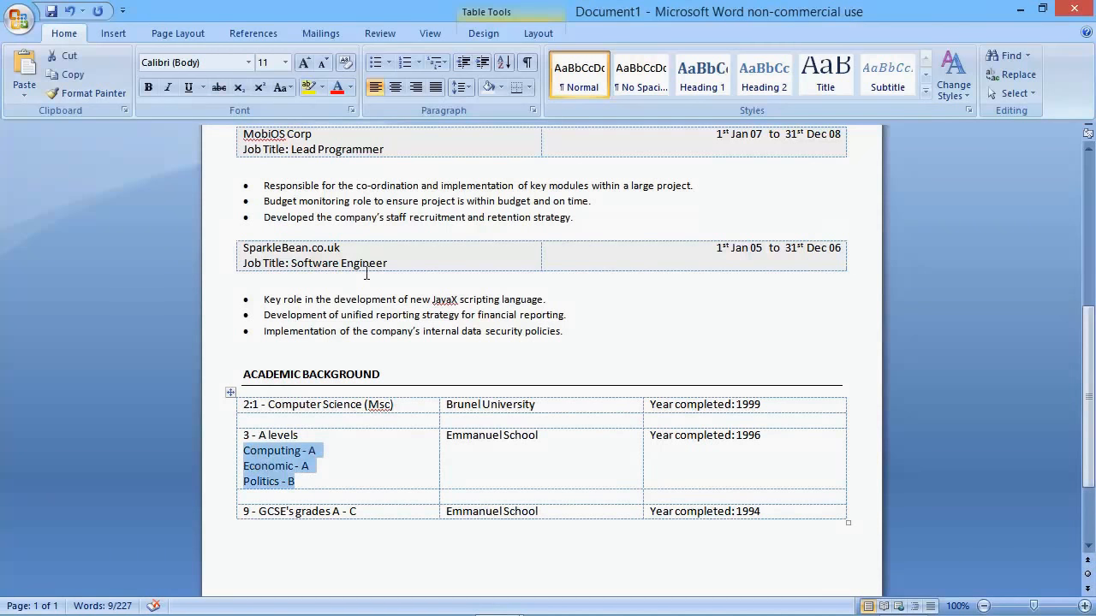
left_click(376, 61)
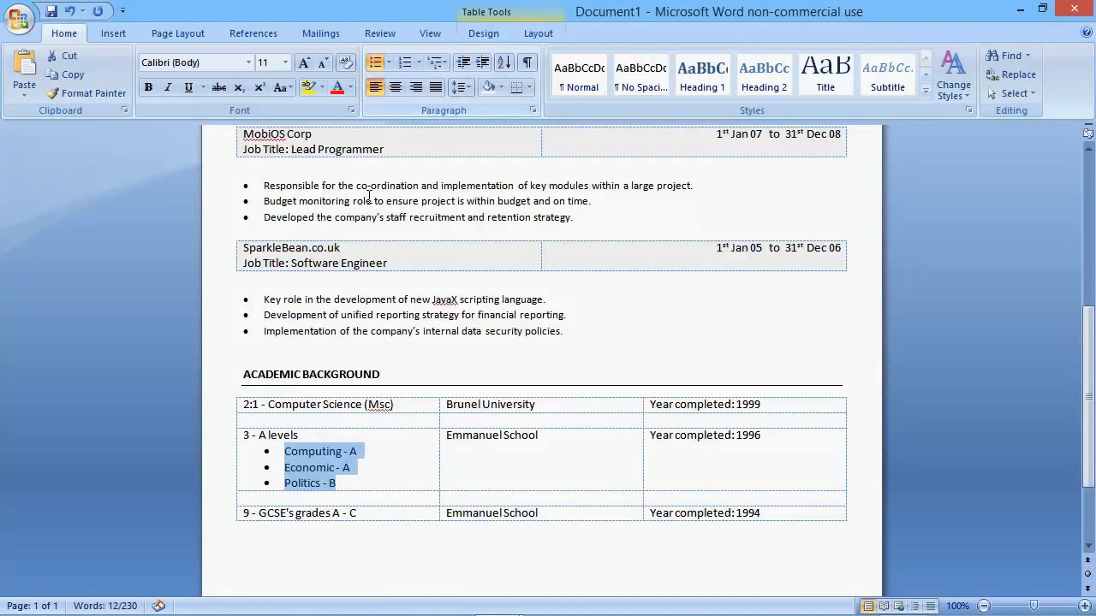
left_click(379, 512)
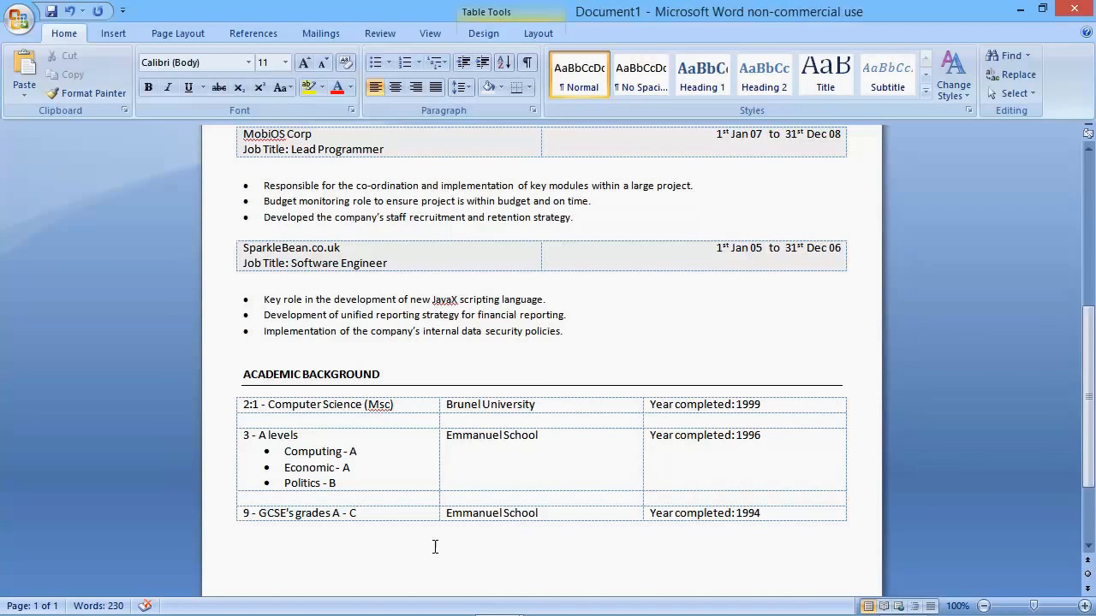
Step: Add the bold heading "PROFESSIONAL DEVELOPMENT" below the academic table and start a new paragraph after it
scroll(342, 394, "down", 3)
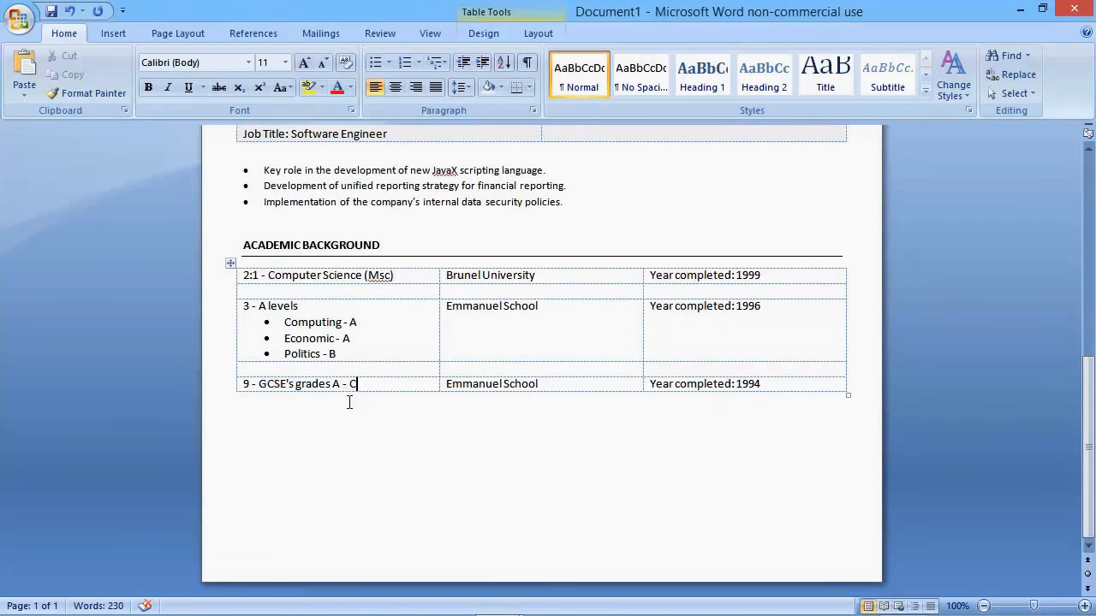
left_click(251, 423)
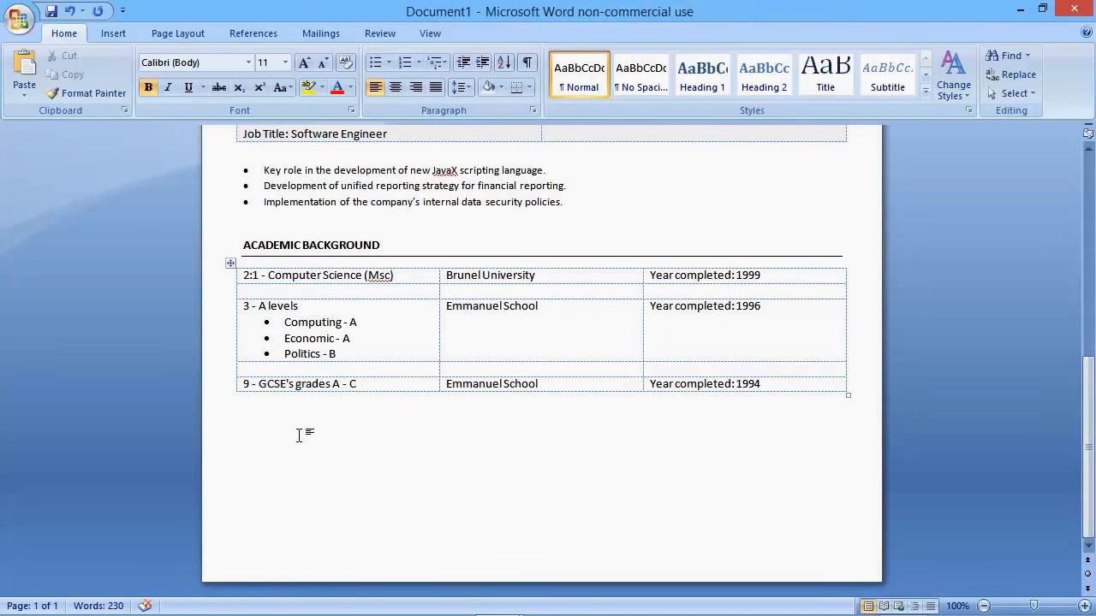
type("PROFESSIONAL DEVELOPMEN")
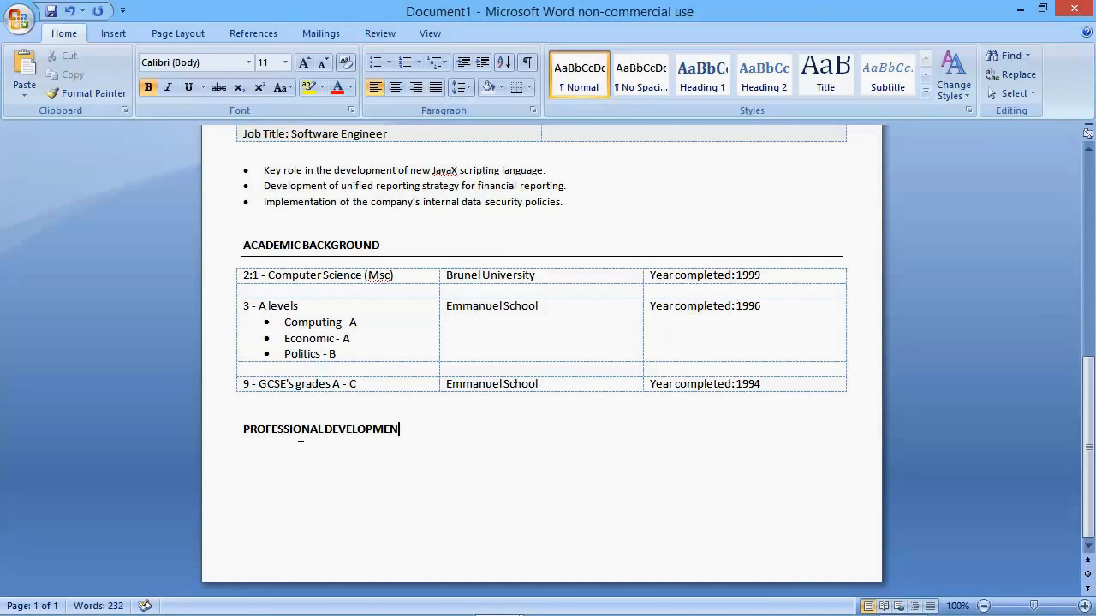
type("T")
key("Return")
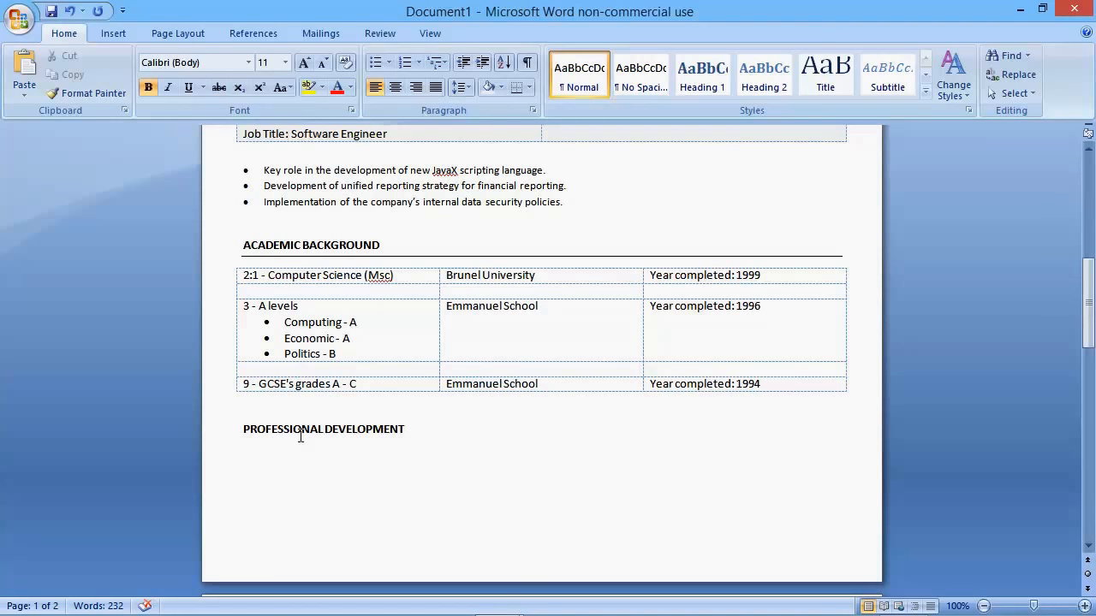
type("Mic")
key("BackSpace")
key("BackSpace")
key("BackSpace")
key("BackSpace")
Step: Add a bottom border under the PROFESSIONAL DEVELOPMENT heading and place the cursor on the line below
left_click(520, 87)
left_click(288, 462)
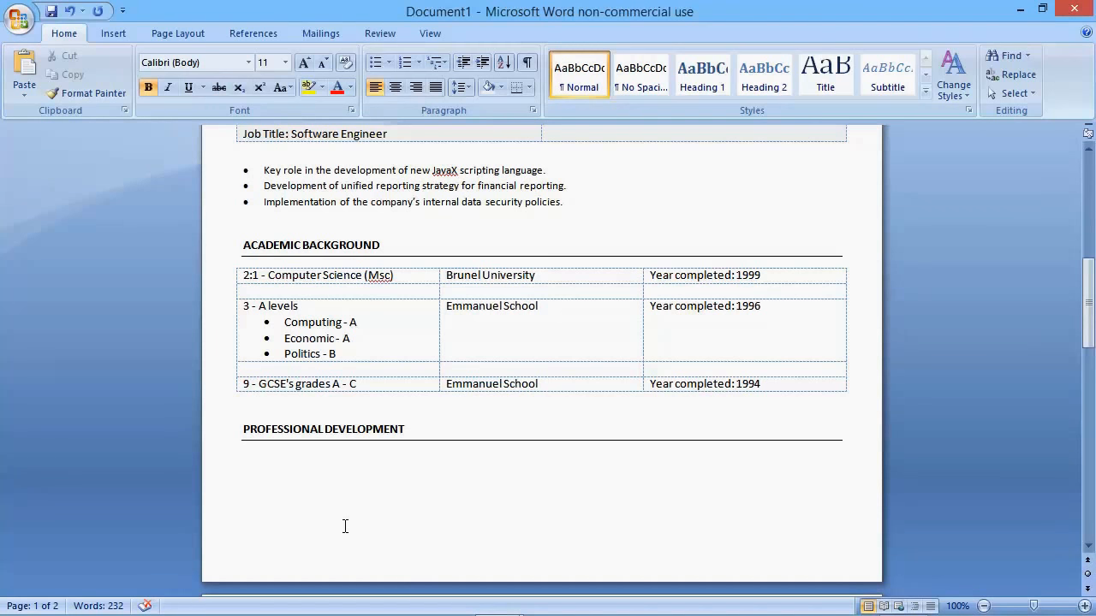
Step: Enter "Microsoft Office User Specialist" as the first item under PROFESSIONAL DEVELOPMENT
type("Microsoft")
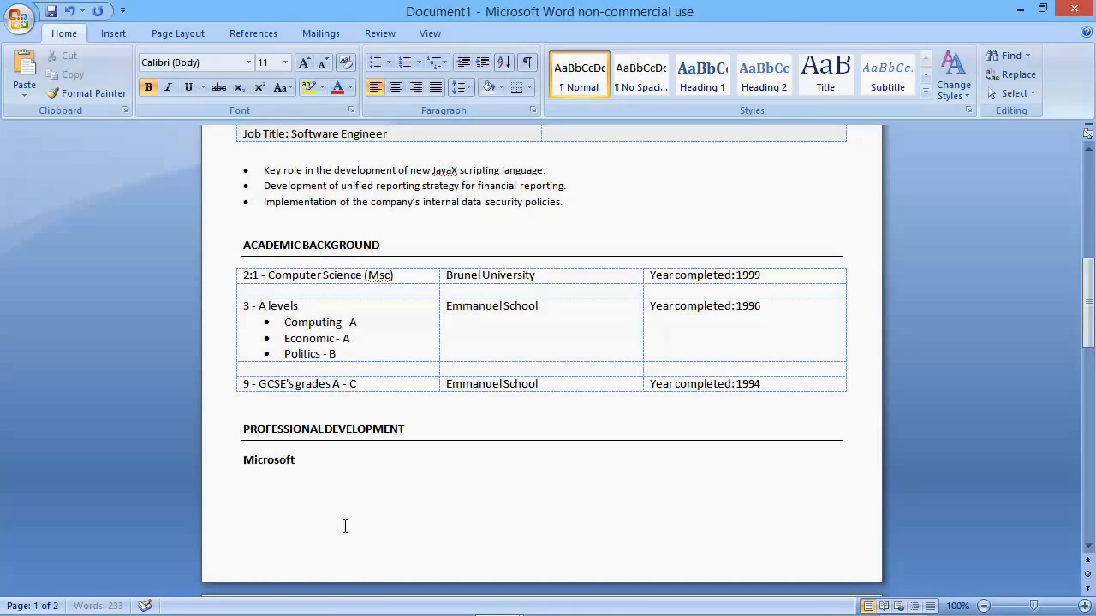
type(" Office User Specialist")
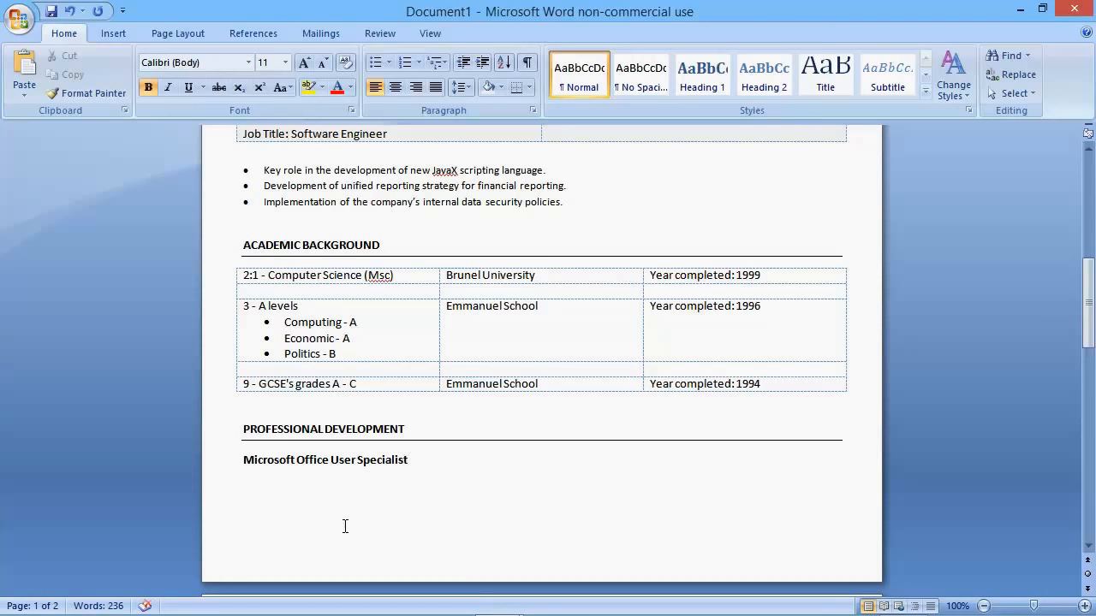
type(". First aid triner")
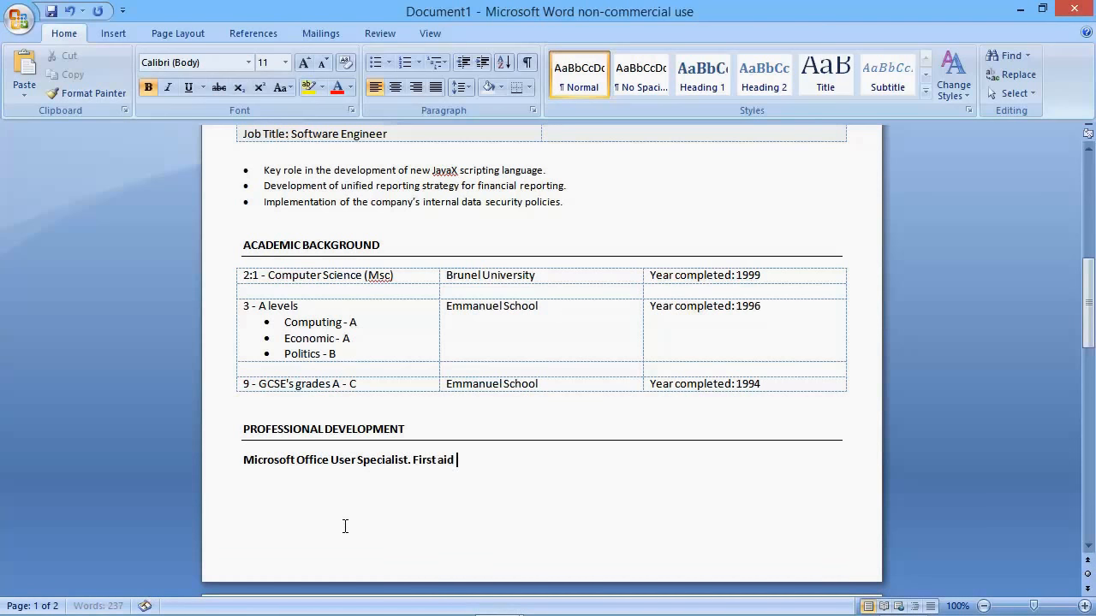
Step: Continue the professional development line with ". First aid trainer. Equal opportunities training."
key("BackSpace")
key("BackSpace")
key("BackSpace")
type("ainer. Equal ")
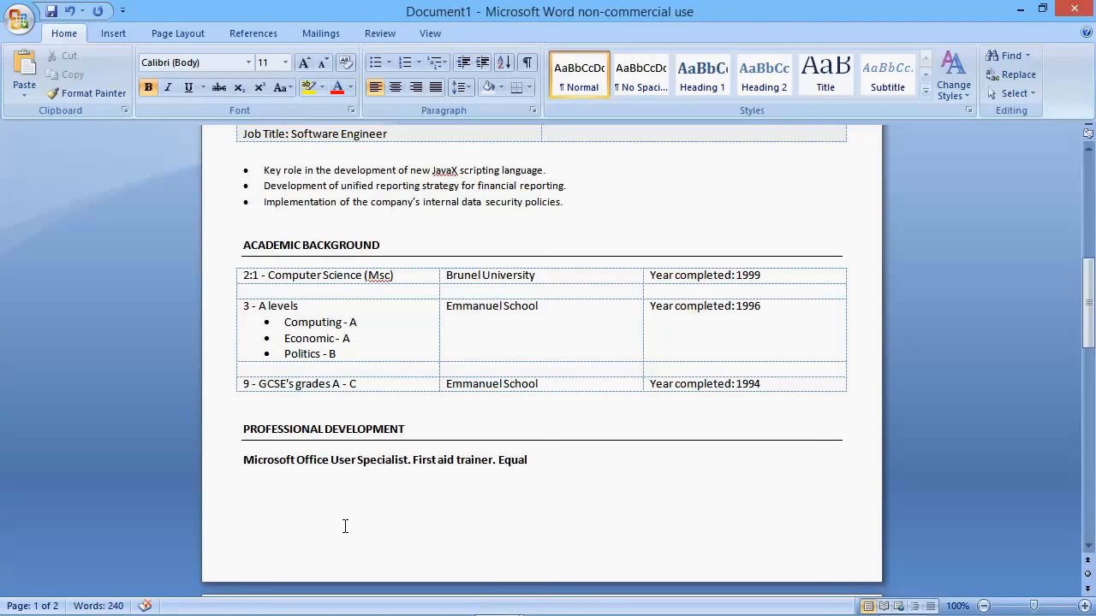
type("opportunities training.")
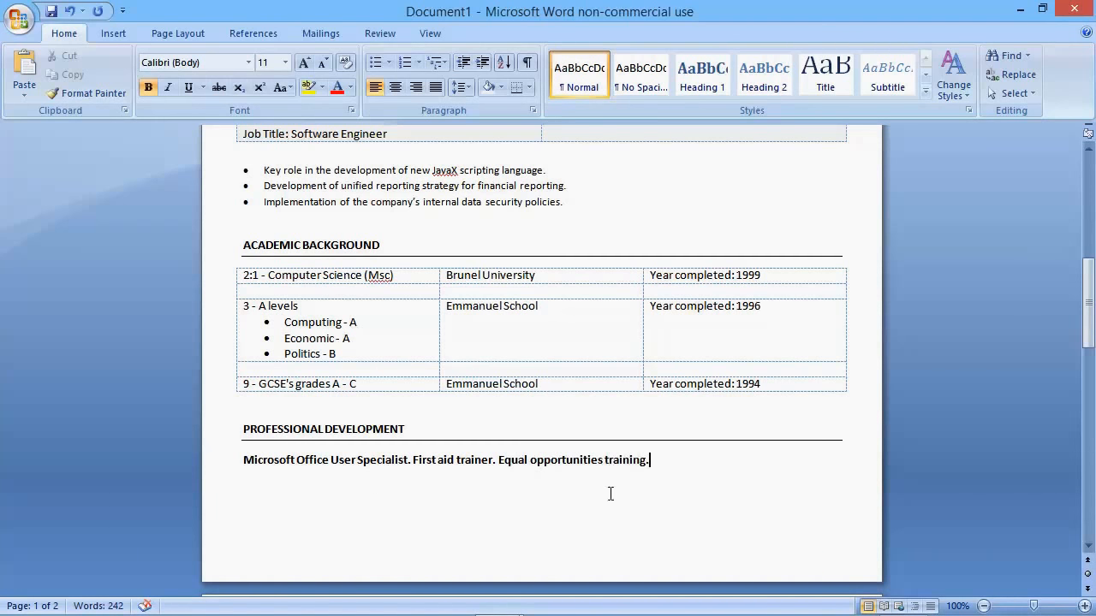
Step: Remove the bold formatting from the line of text under PROFESSIONAL DEVELOPMENT
left_click(237, 470)
key("ctrl+b")
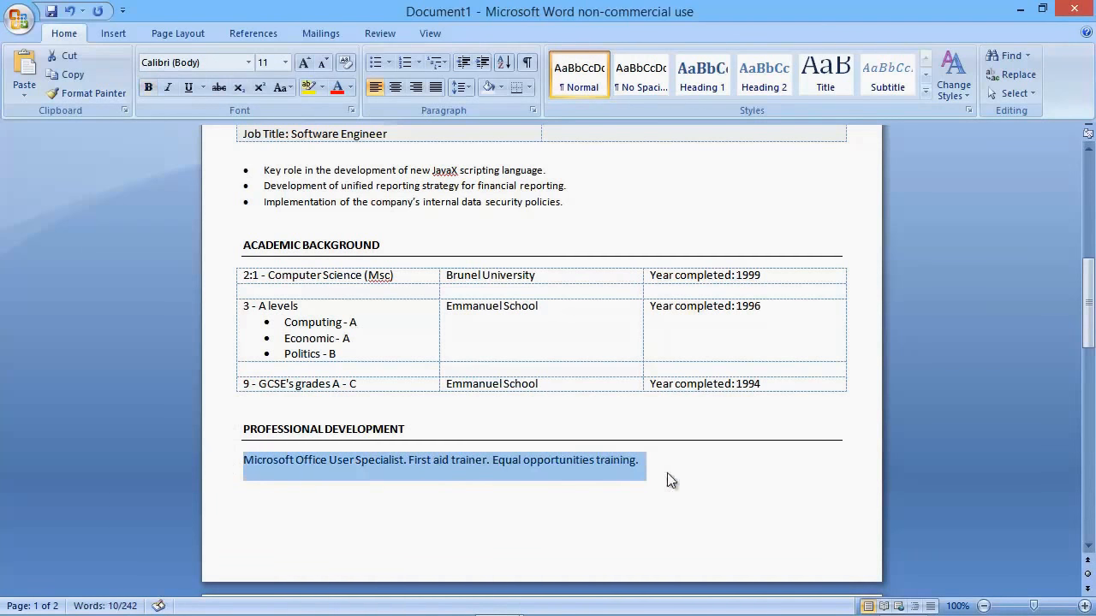
left_click(707, 471)
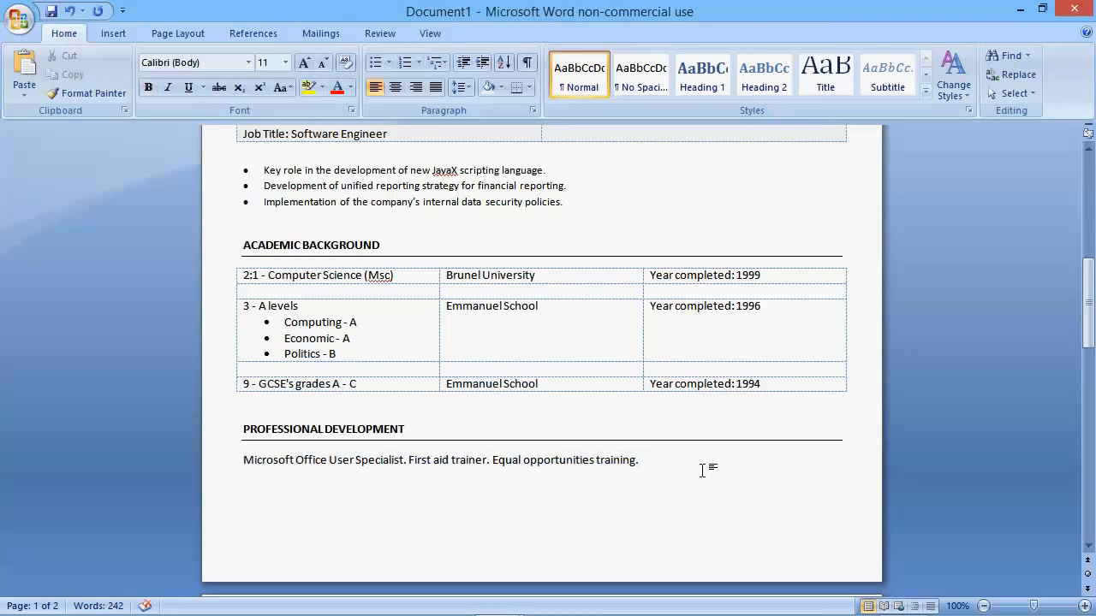
Step: Add the heading "OTHER INFORMATION" below the professional development text with a bottom border
key("Return")
key("Return")
type("OTHER INFORMATION")
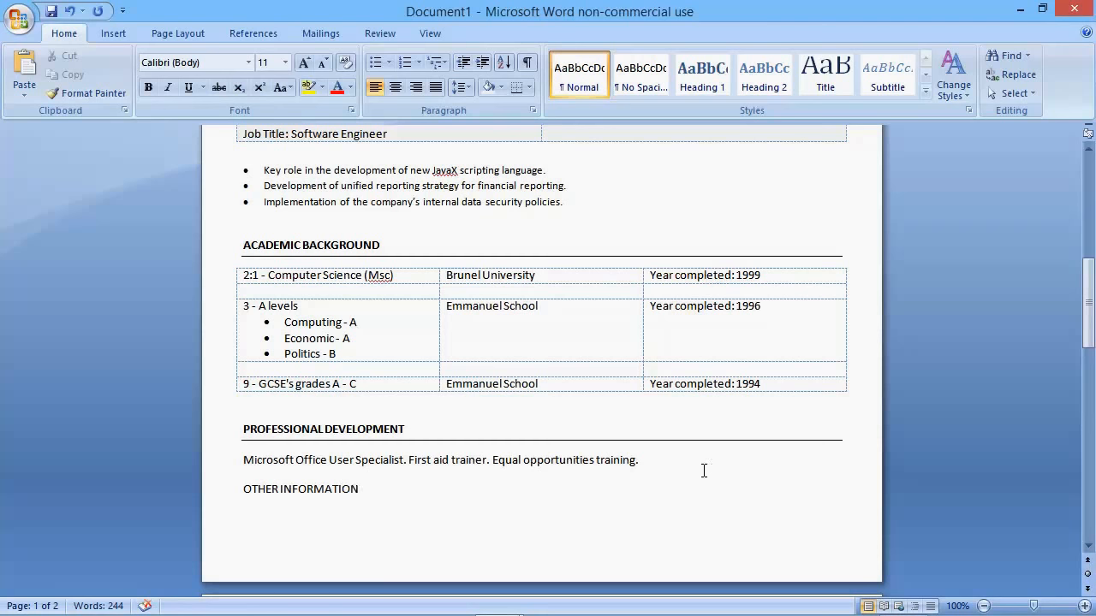
left_click(518, 89)
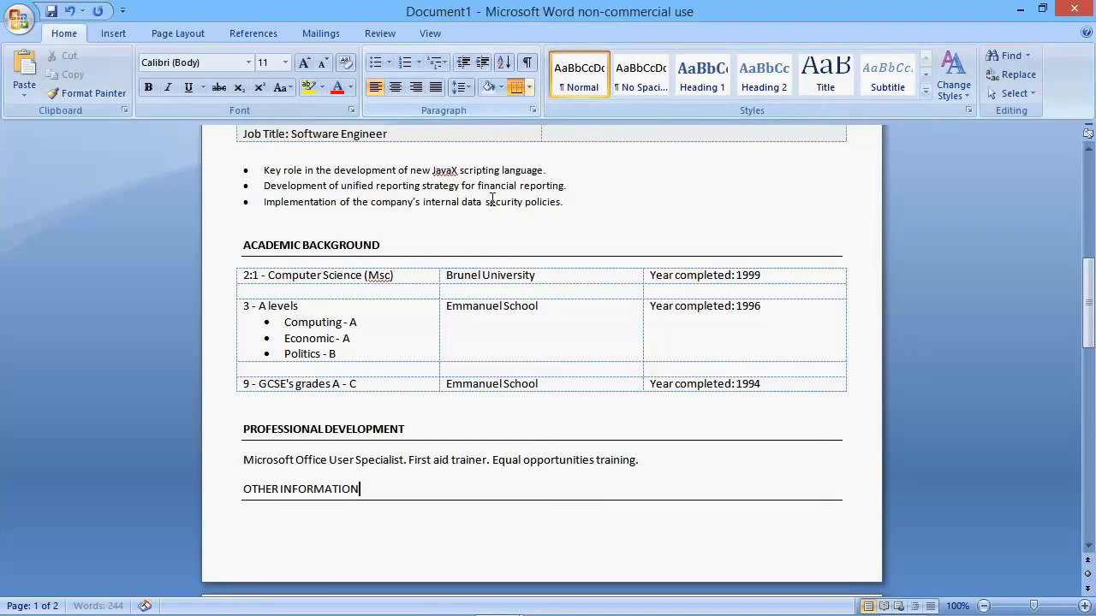
Step: Make the OTHER INFORMATION heading bold and place the cursor below it
left_click_drag(367, 490, 248, 490)
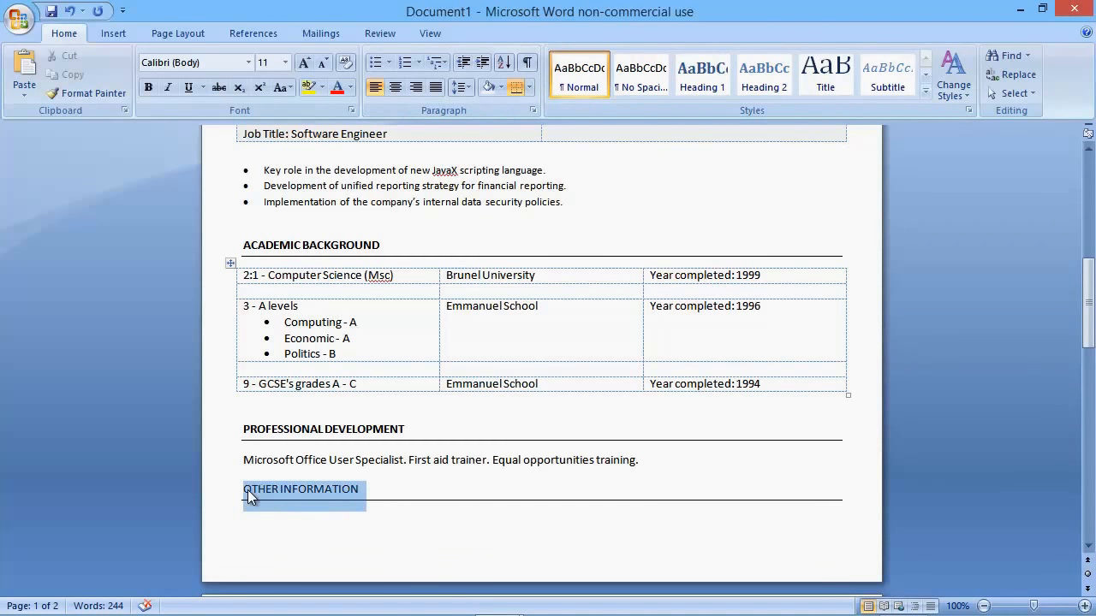
key("ctrl+b")
left_click(287, 521)
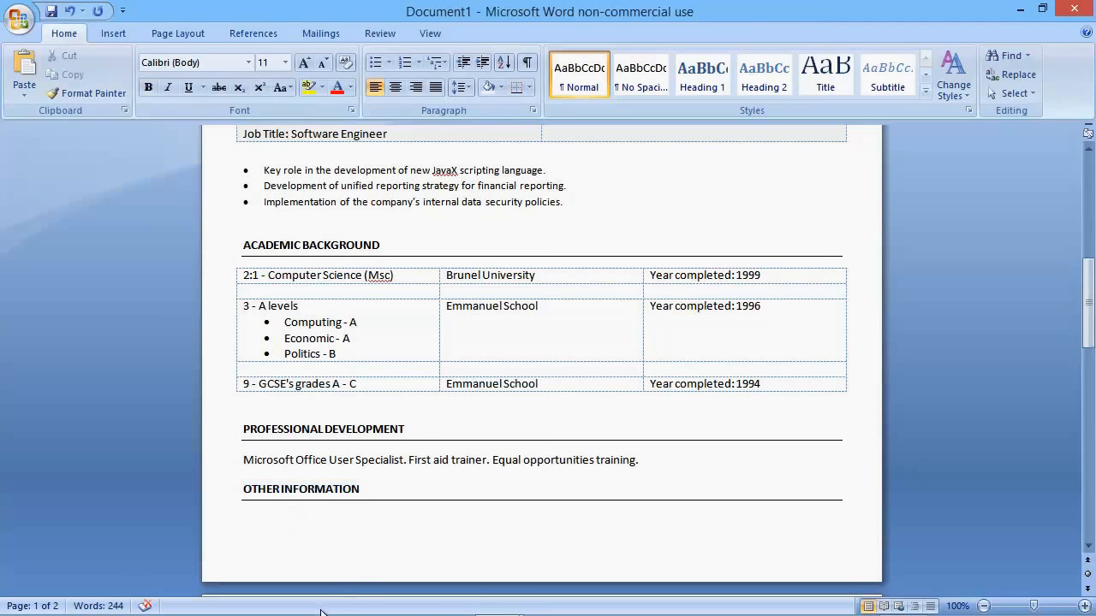
Step: Enter "Keen interest in the environment" on the line below the OTHER INFORMATION heading
type("Kenn")
key("BackSpace")
key("BackSpace")
key("BackSpace")
type("een")
type("interest")
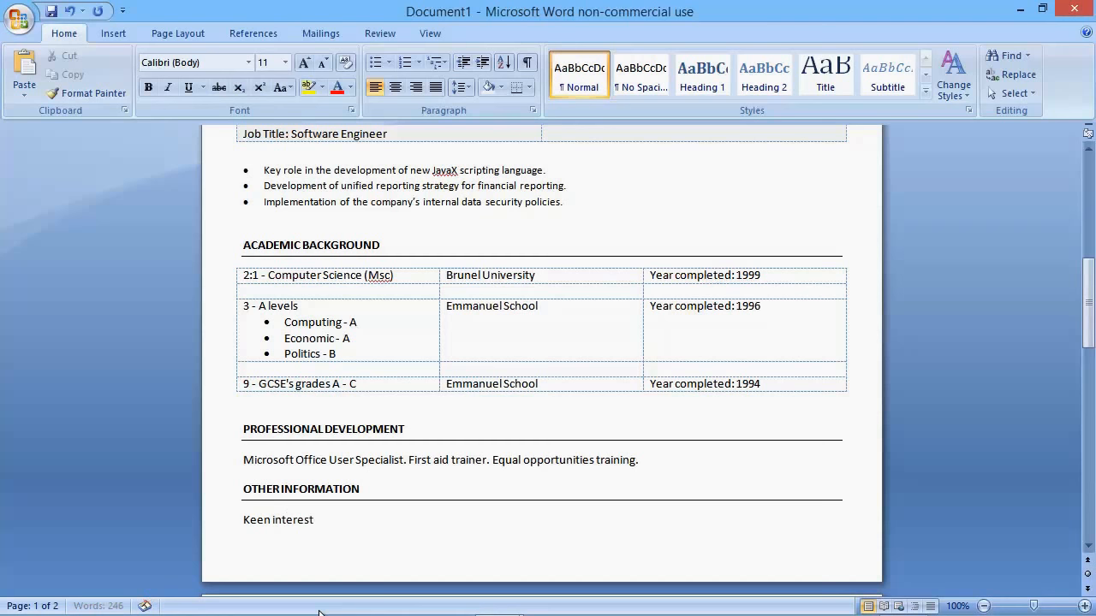
type(" in the environment")
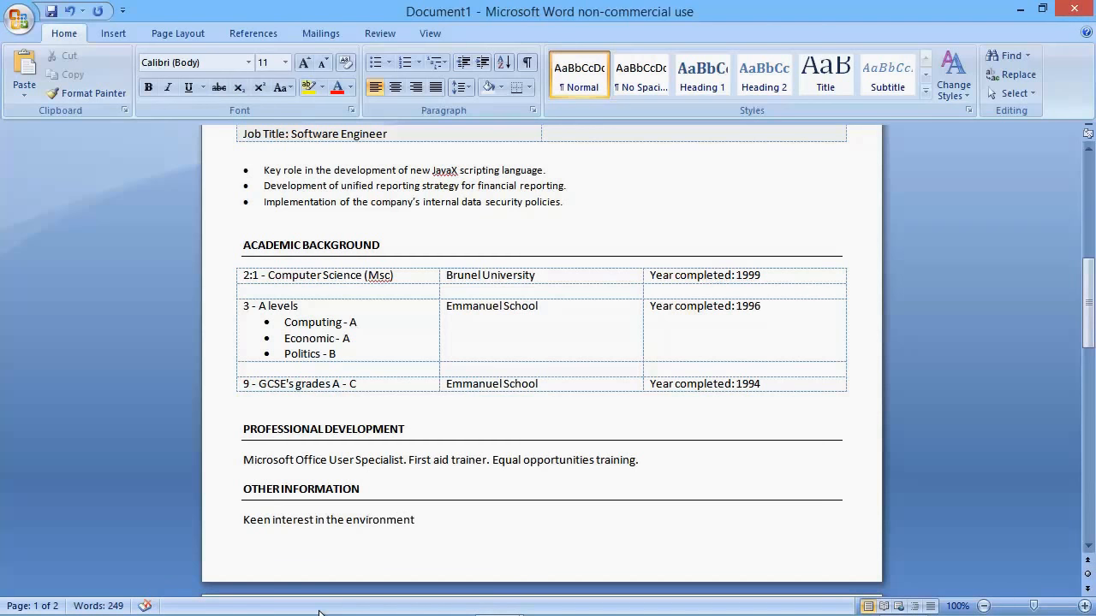
type(". Neighbourhood w")
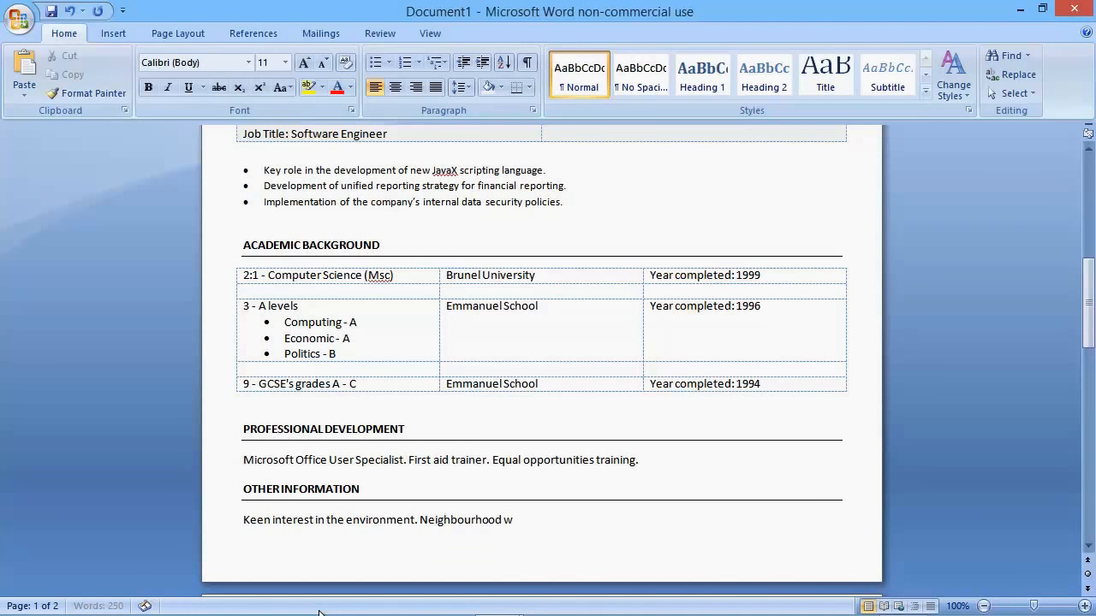
Step: Continue the OTHER INFORMATION text with ". Neighbourhood watch leader."
type("atch leader.")
Step: Delete the empty paragraphs after the OTHER INFORMATION text to remove the blank second page
scroll(631, 433, "down", 2)
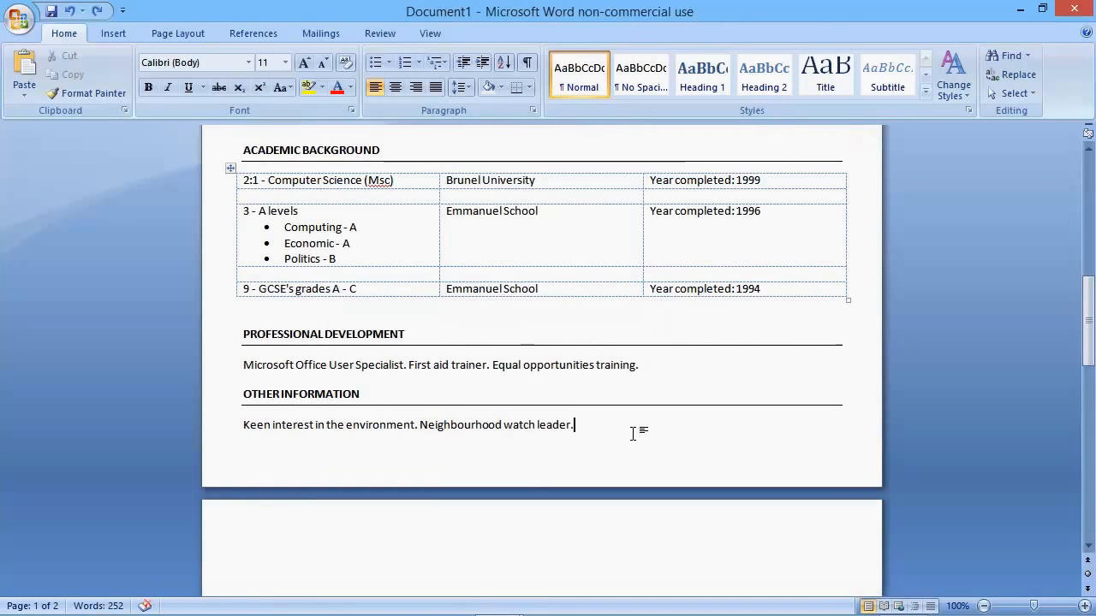
key("Delete")
key("Delete")
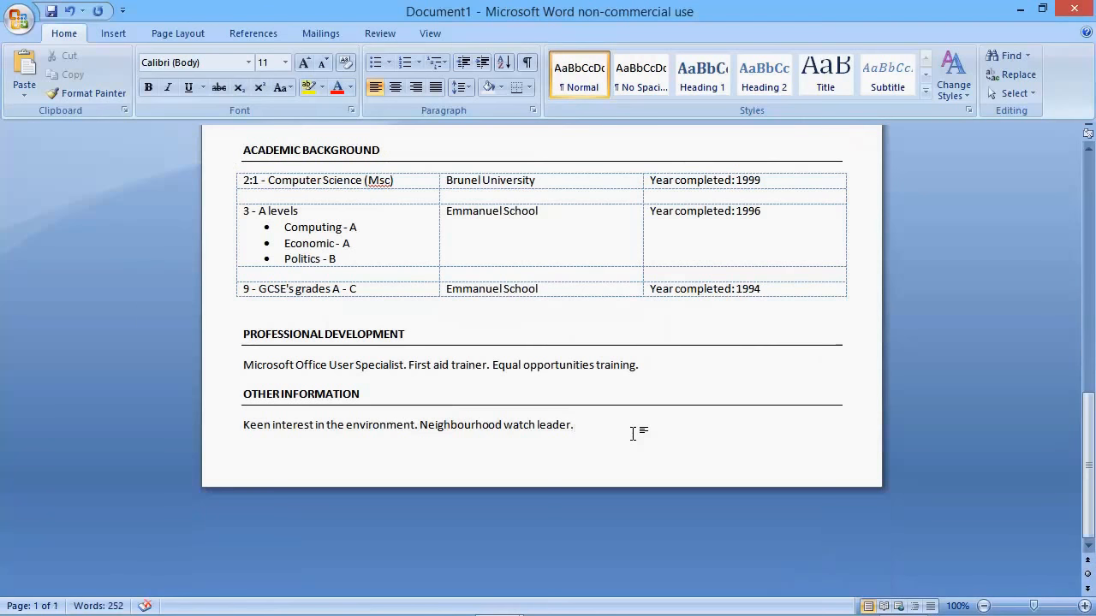
Step: Remove the space after the blank paragraph between the profile statement and the EMPLOYMENT DETAILS heading
scroll(479, 364, "up", 8)
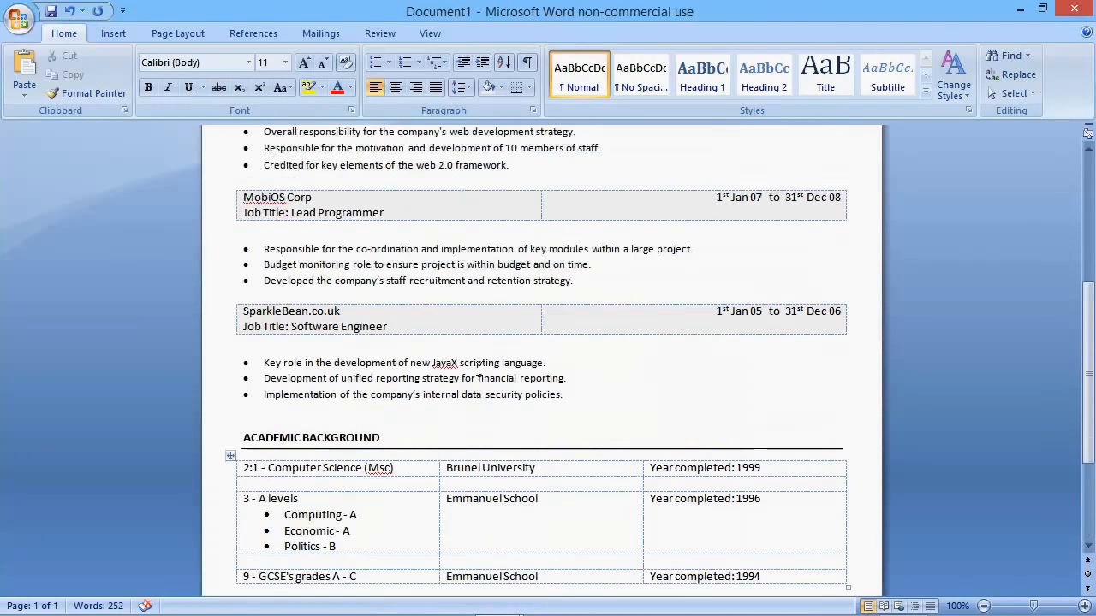
scroll(476, 370, "up", 4)
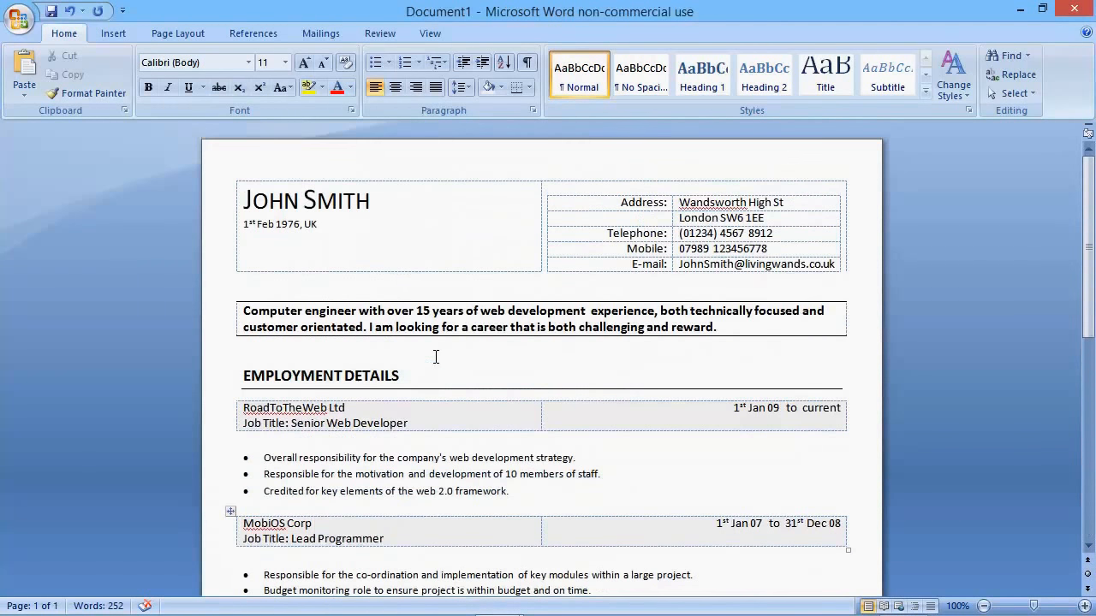
left_click(259, 349)
left_click(461, 87)
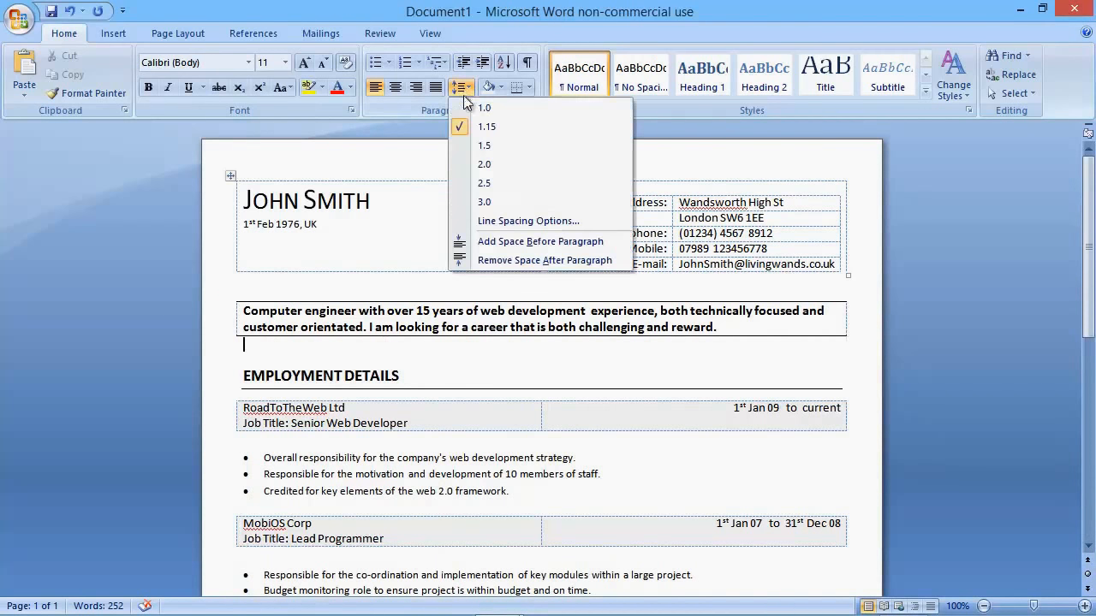
left_click(471, 261)
Step: Remove the space after the blank paragraph above the ACADEMIC BACKGROUND heading
scroll(484, 339, "down", 3)
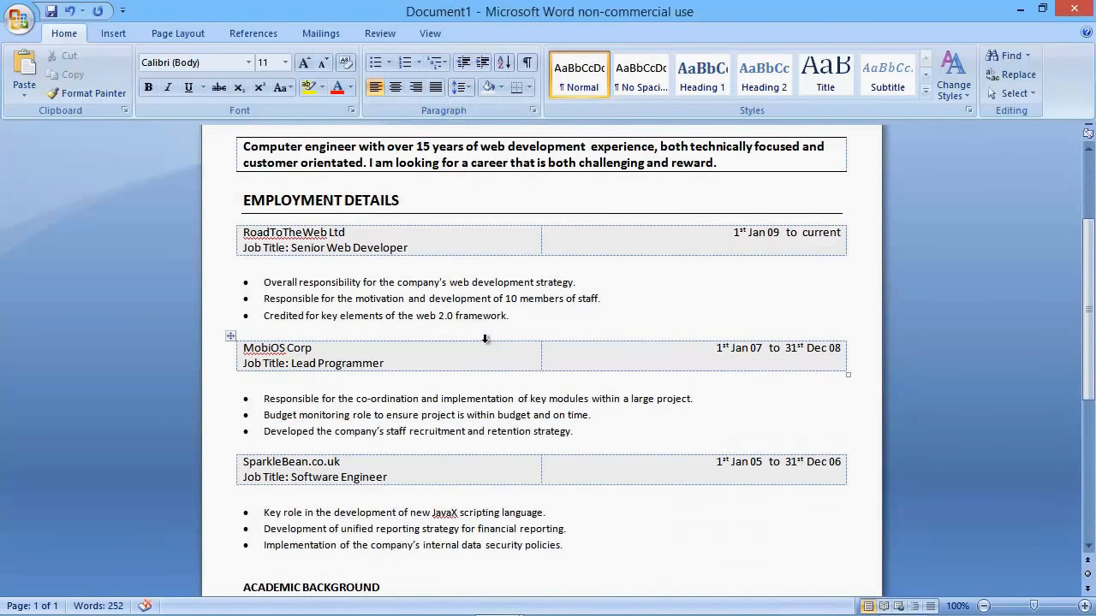
scroll(484, 339, "down", 3)
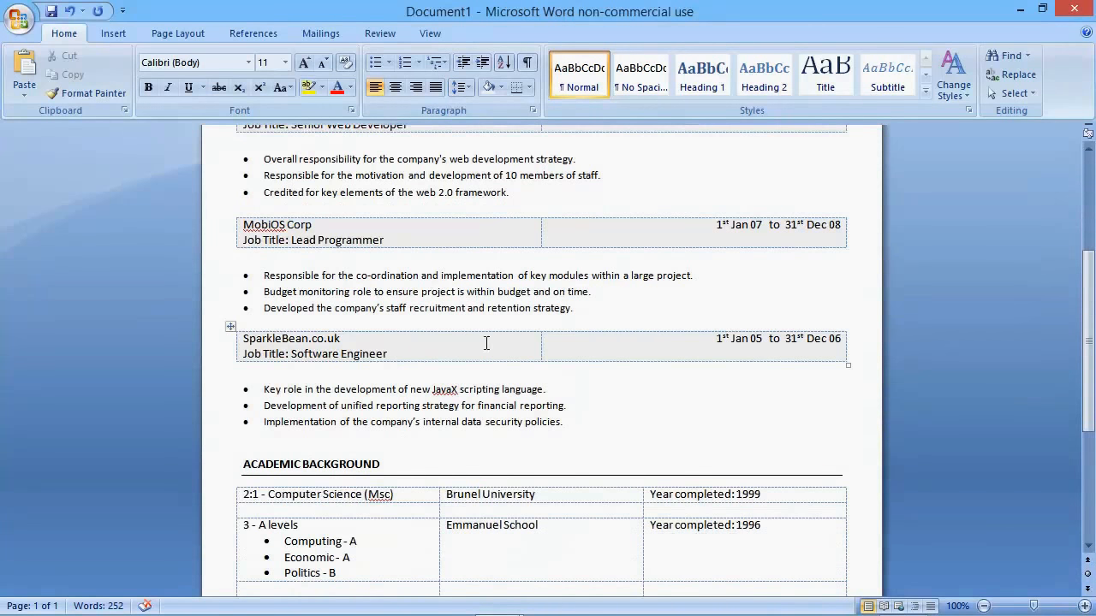
left_click(263, 440)
left_click(463, 88)
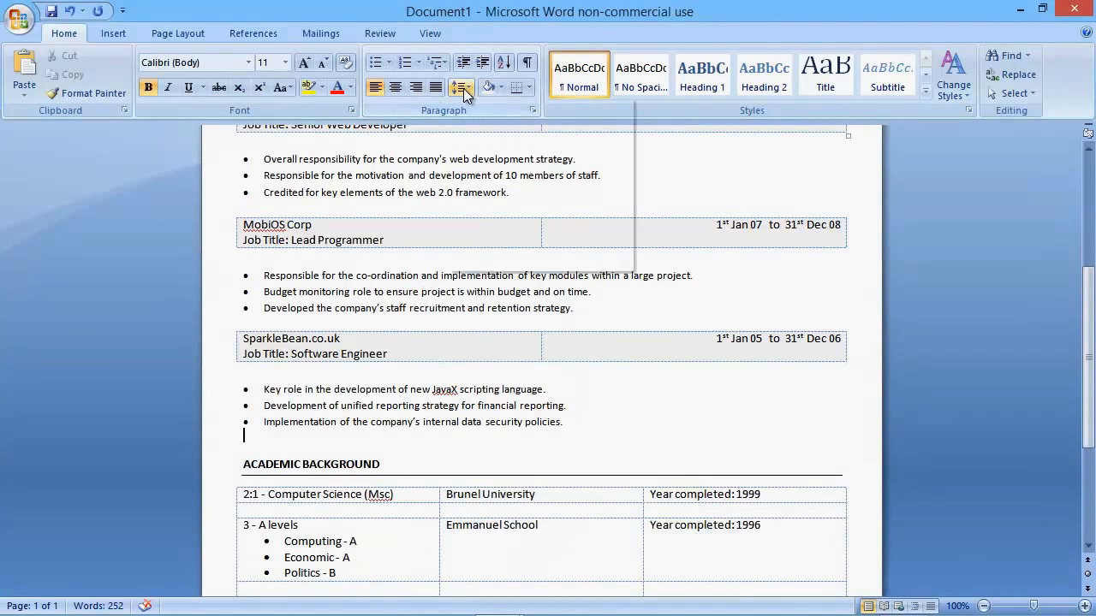
left_click(486, 261)
Step: Remove the space after the blank paragraph between the academic table and the PROFESSIONAL DEVELOPMENT heading
scroll(492, 291, "down", 5)
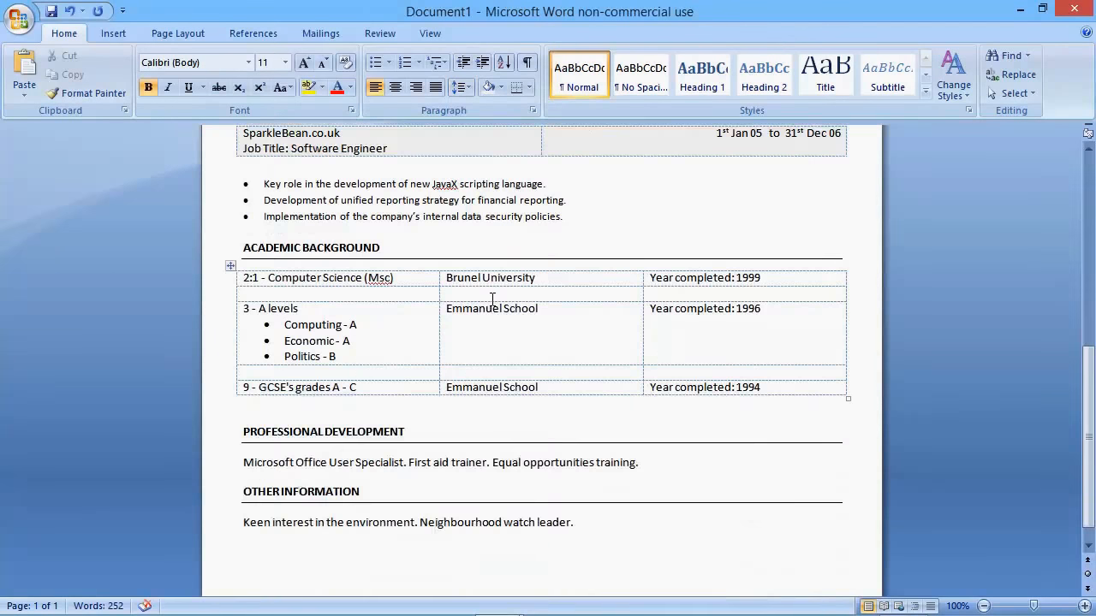
left_click(268, 384)
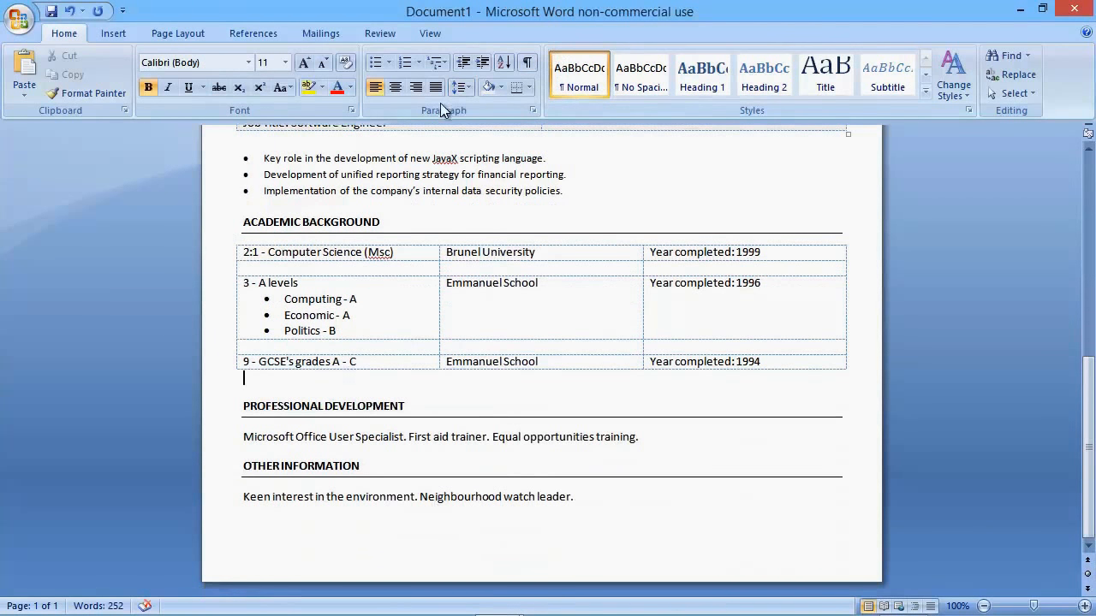
left_click(463, 87)
left_click(486, 256)
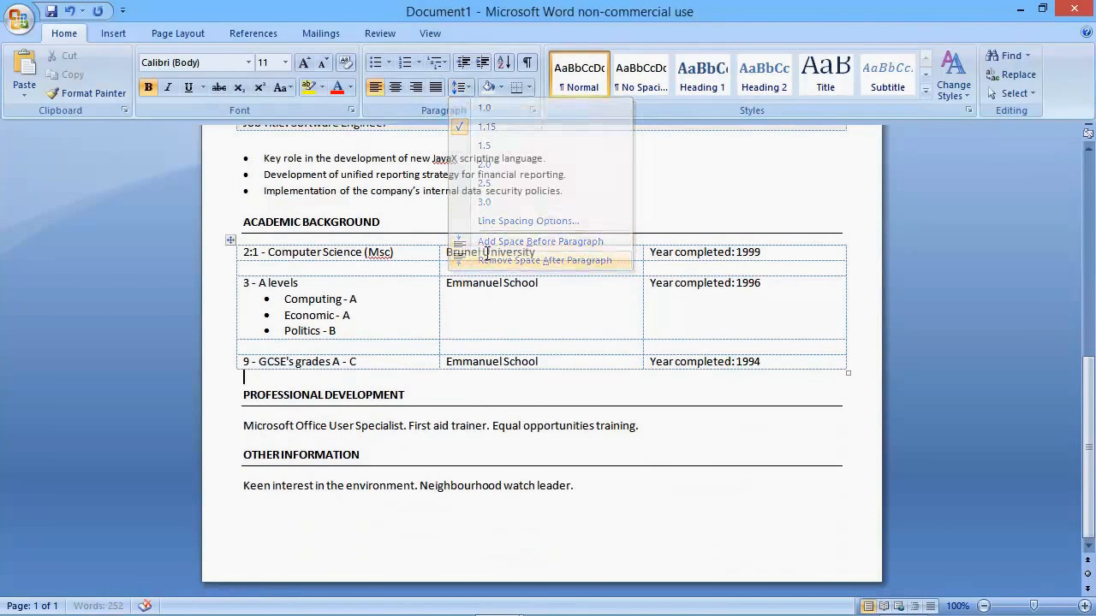
Step: Insert a blank paragraph above the OTHER INFORMATION heading and remove the space after it
left_click(245, 455)
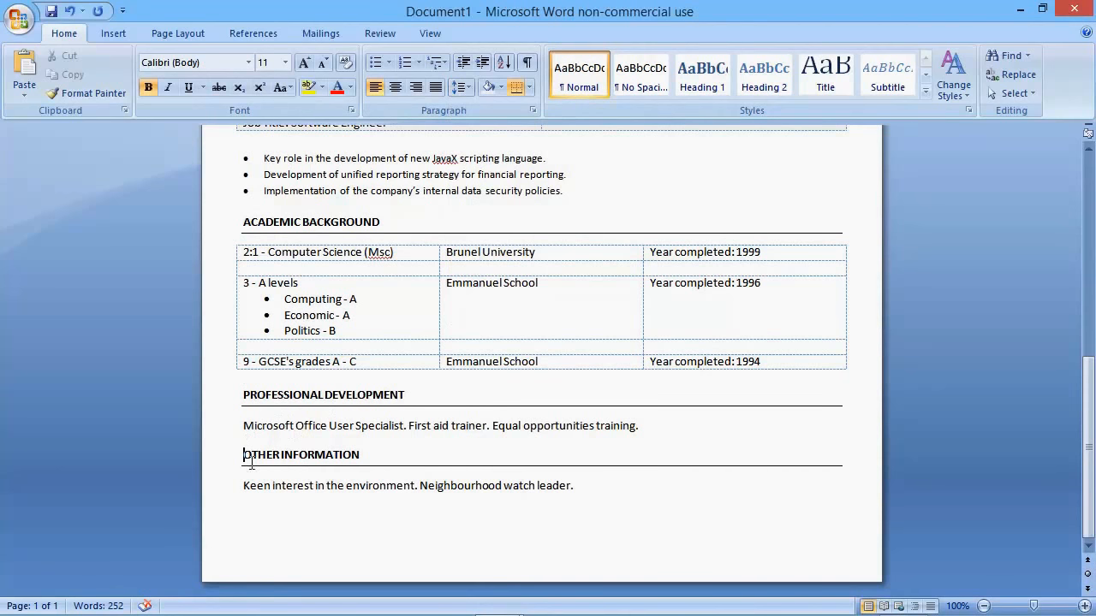
key("Return")
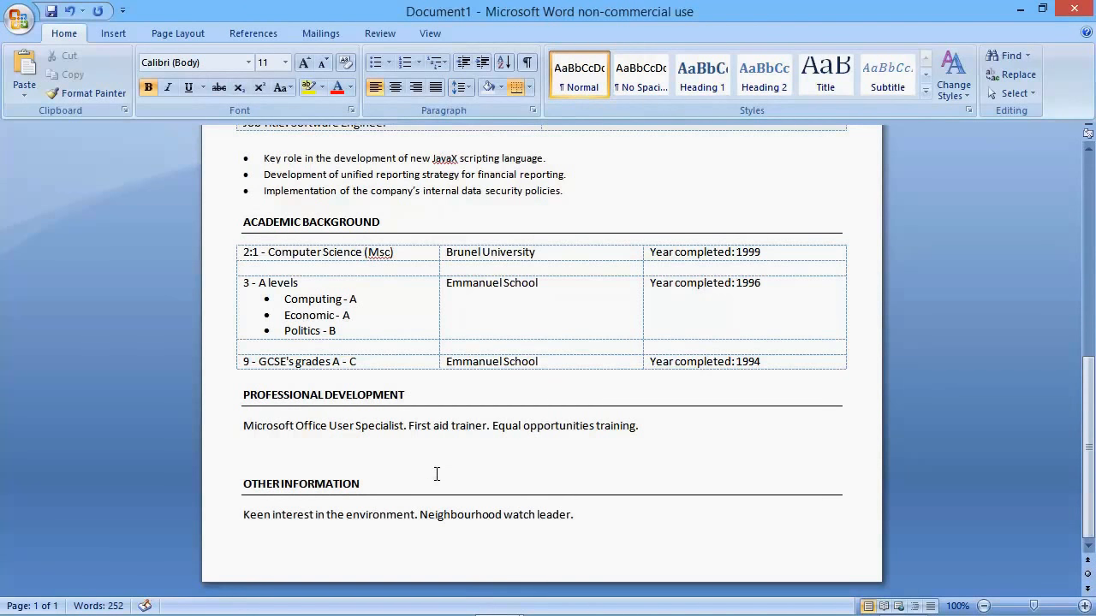
left_click(272, 454)
left_click(463, 87)
left_click(469, 260)
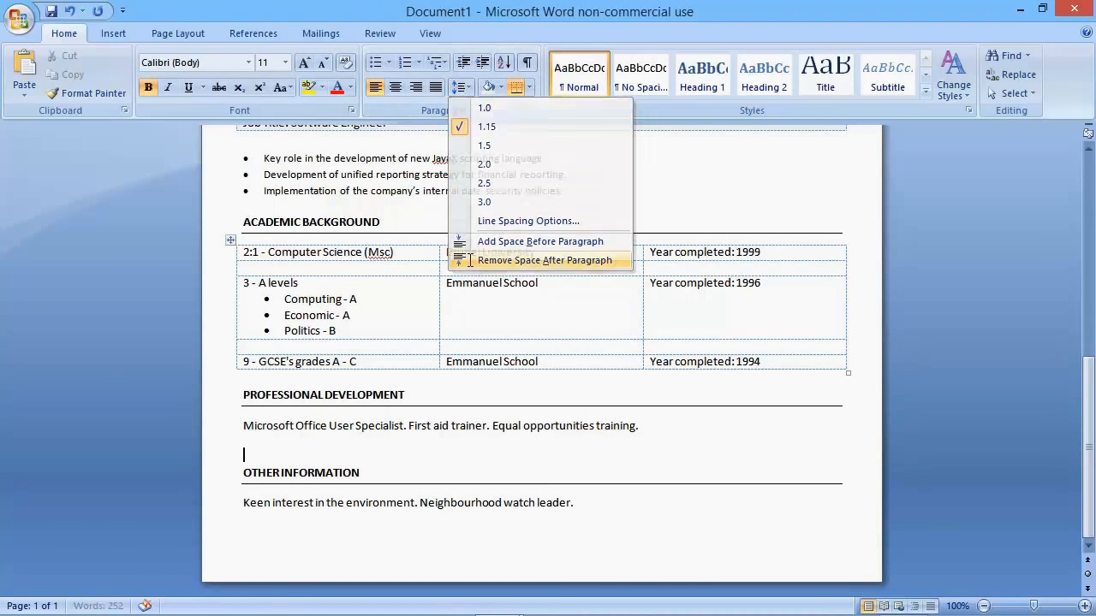
left_click(601, 506)
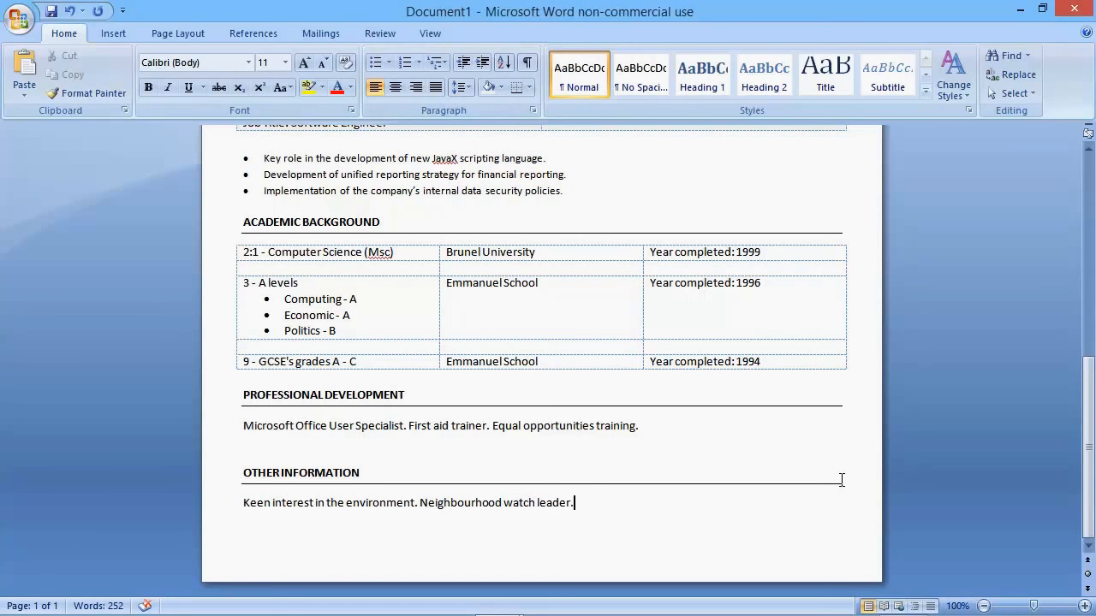
Step: Hide the table gridlines throughout the CV
scroll(842, 480, "up", 12)
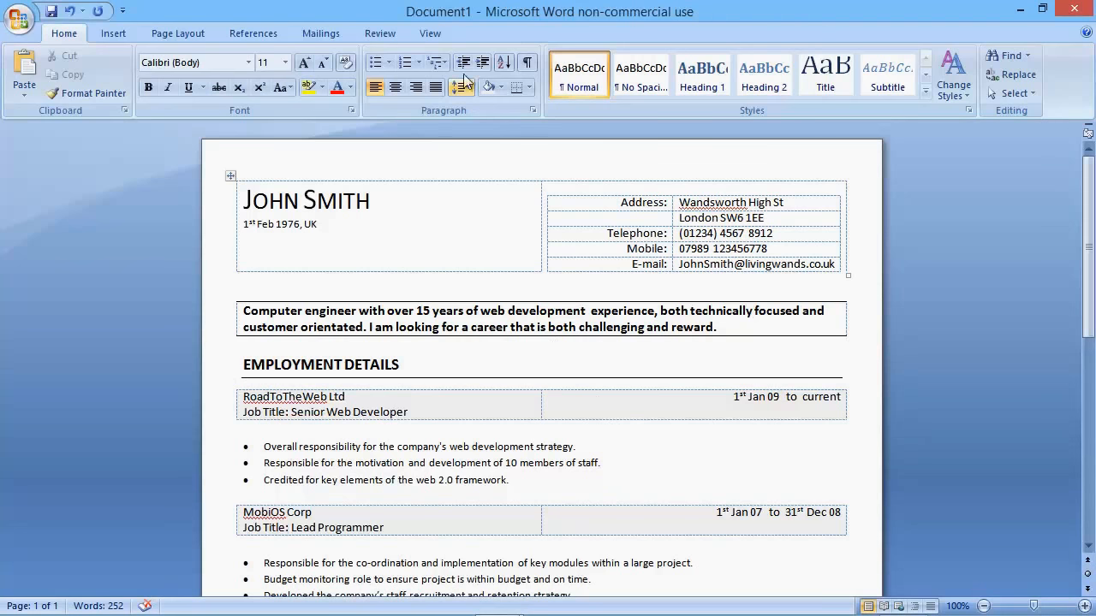
left_click(435, 36)
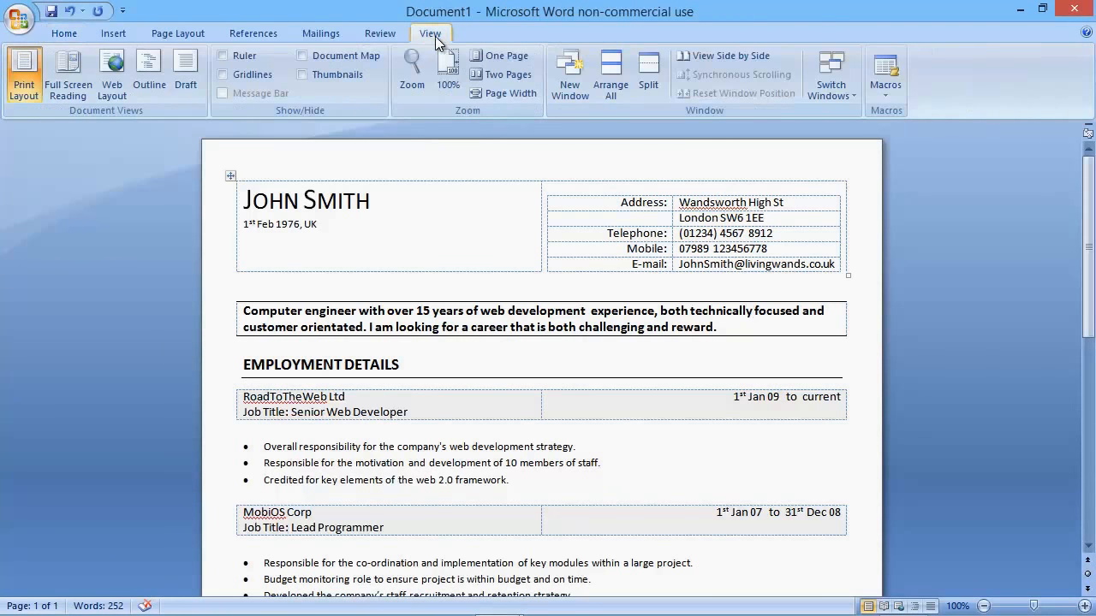
left_click(412, 201)
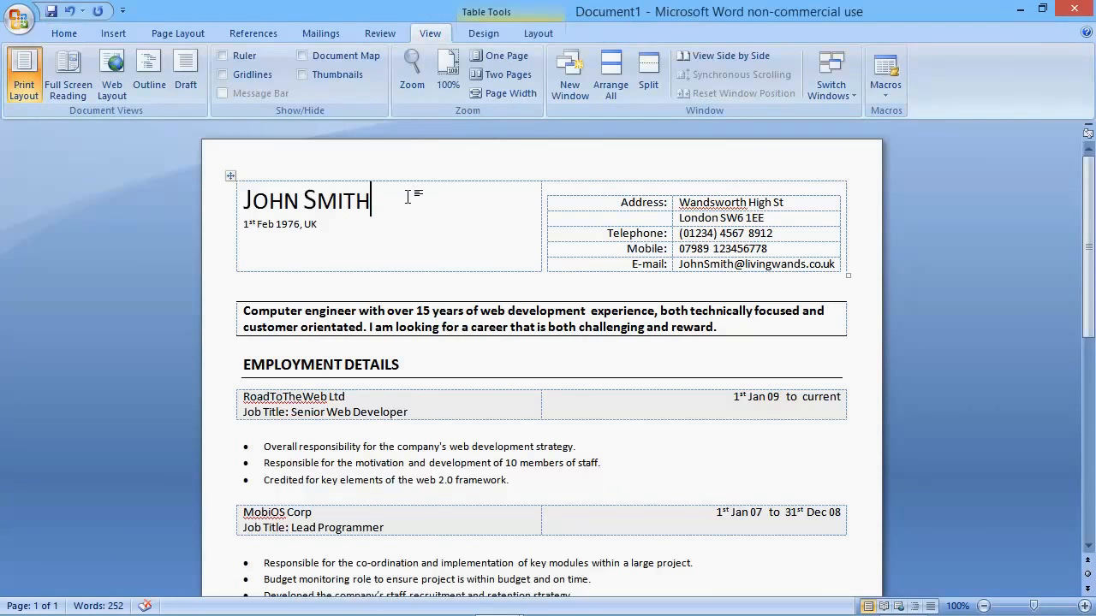
left_click(484, 35)
left_click(525, 34)
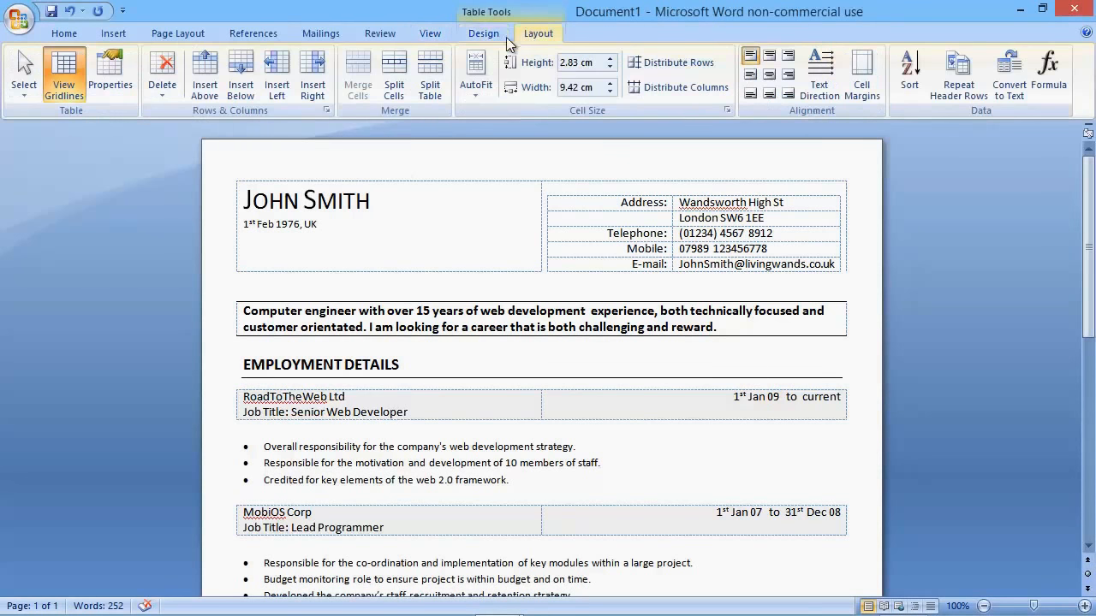
left_click(61, 72)
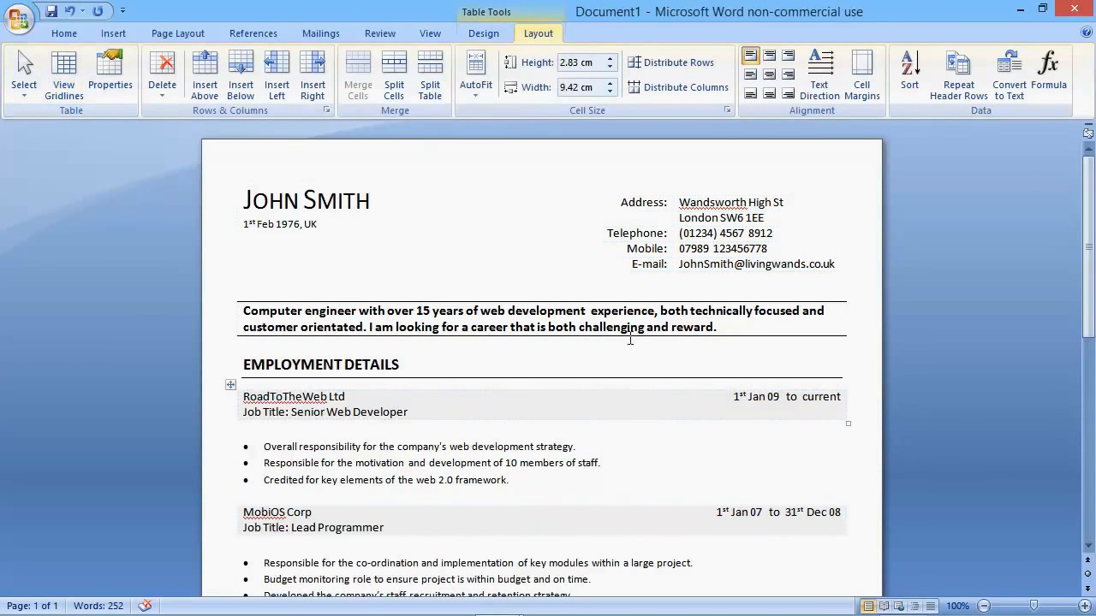
Step: Minimise the ribbon and zoom out to 80% to look over the whole CV
left_click(56, 34)
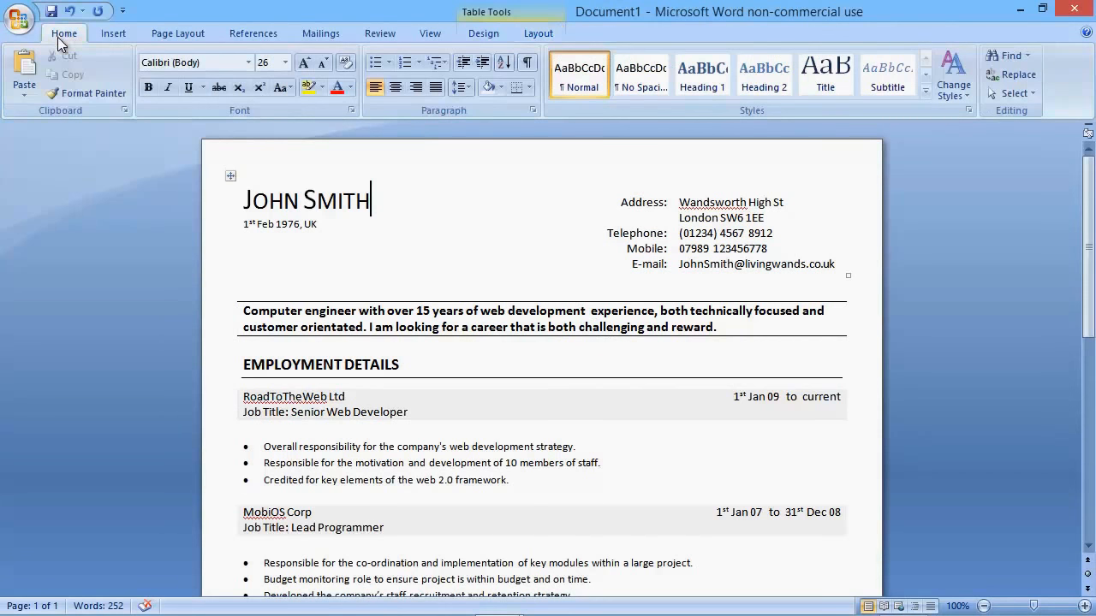
double_click(59, 35)
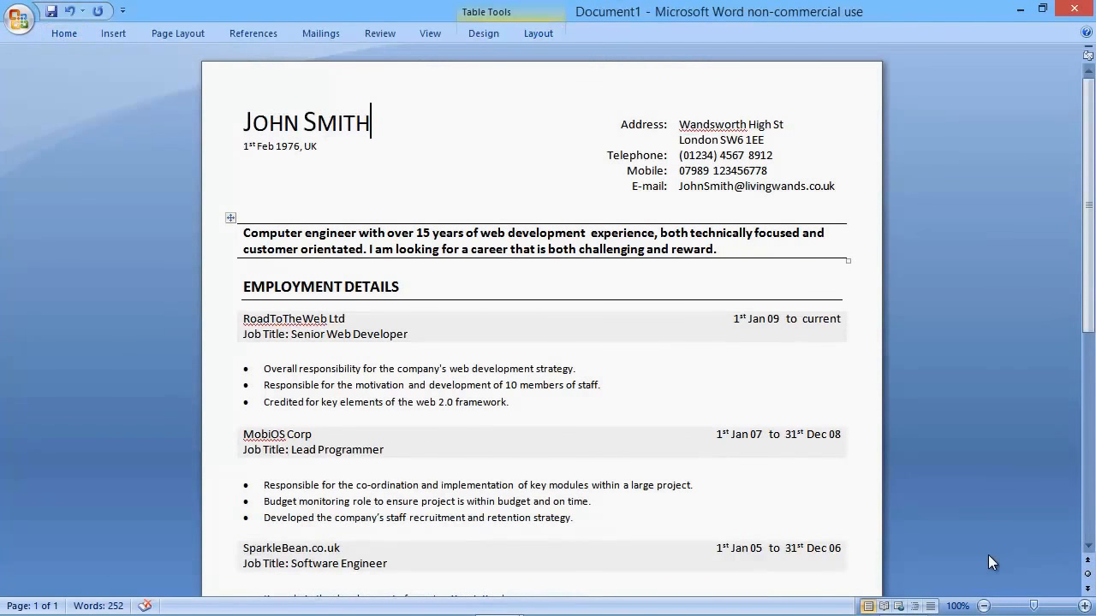
left_click(984, 606)
left_click(983, 606)
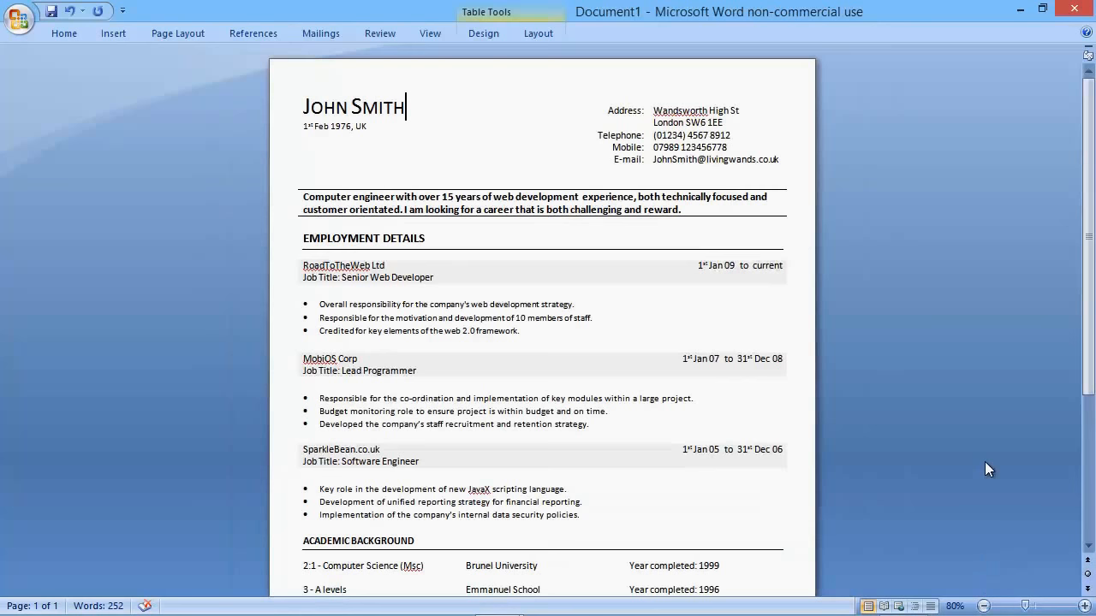
scroll(985, 463, "down", 2)
scroll(985, 462, "down", 5)
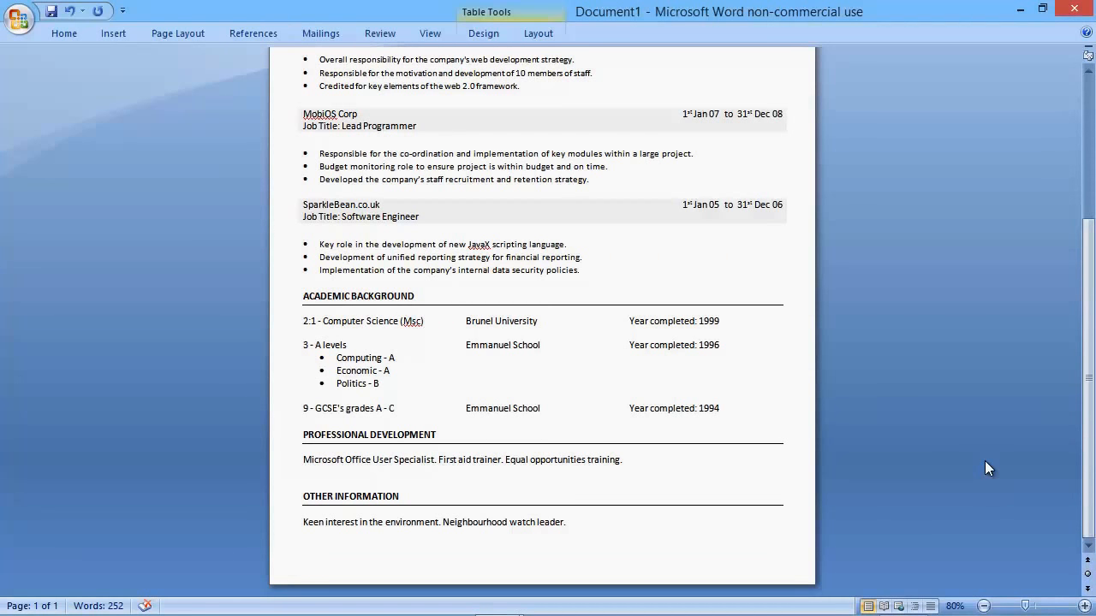
scroll(984, 468, "up", 6)
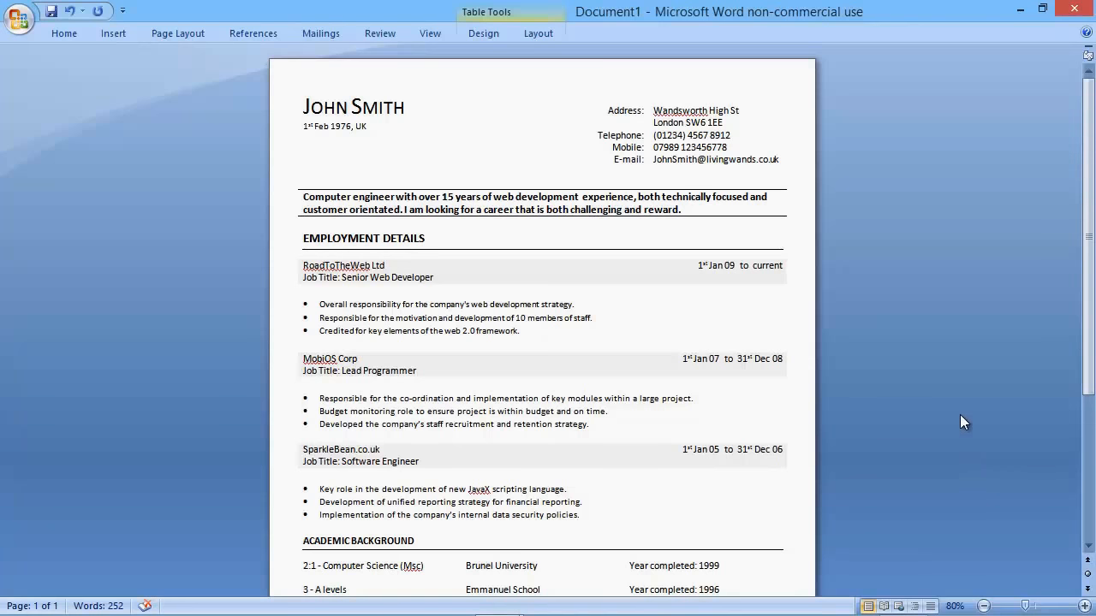
scroll(960, 415, "down", 5)
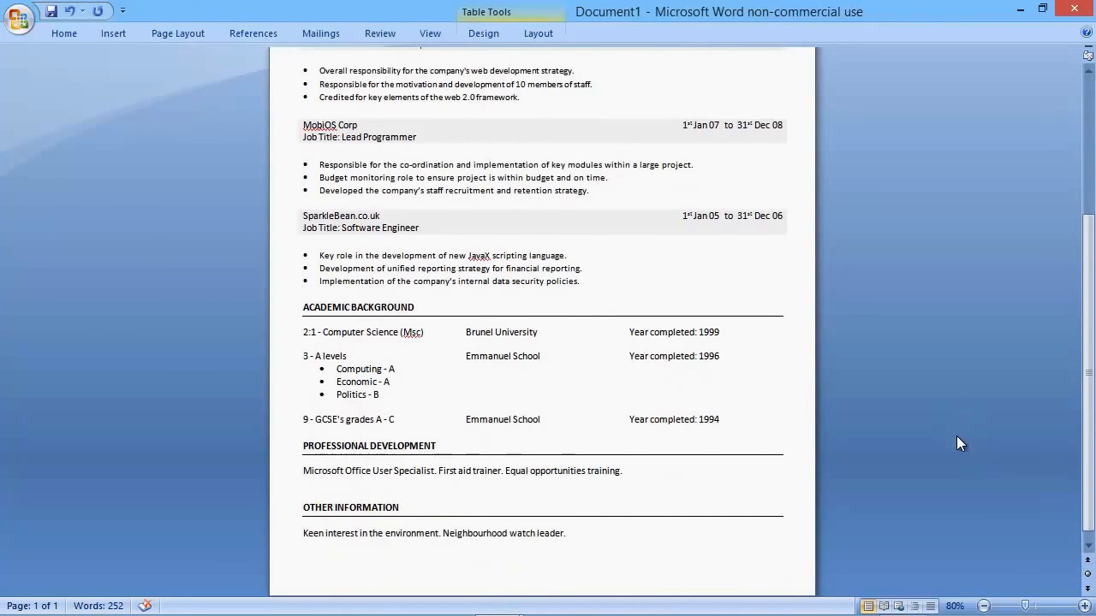
scroll(956, 436, "up", 5)
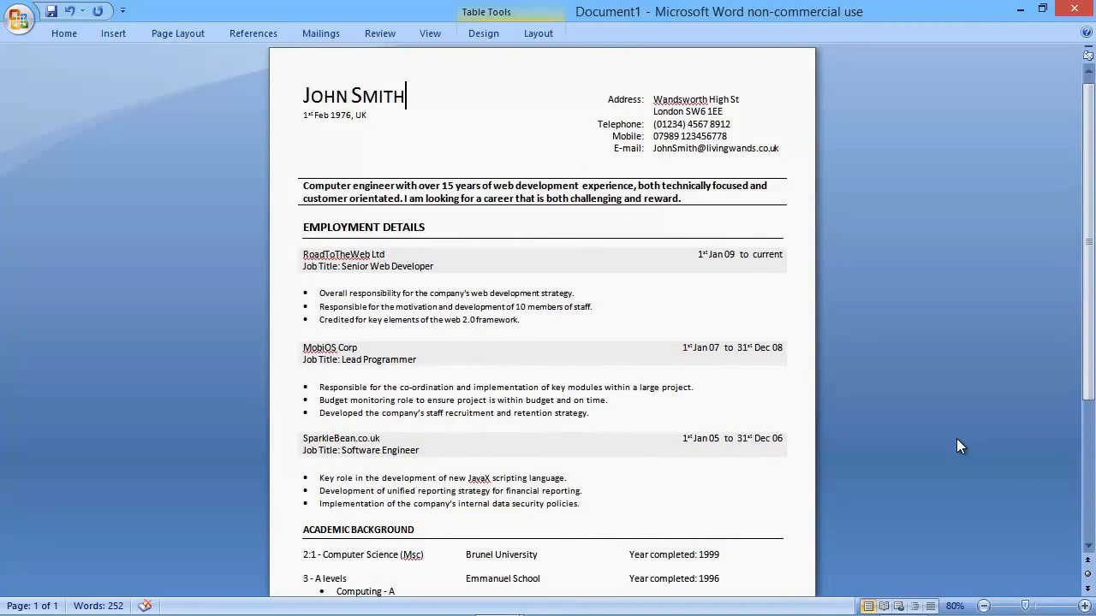